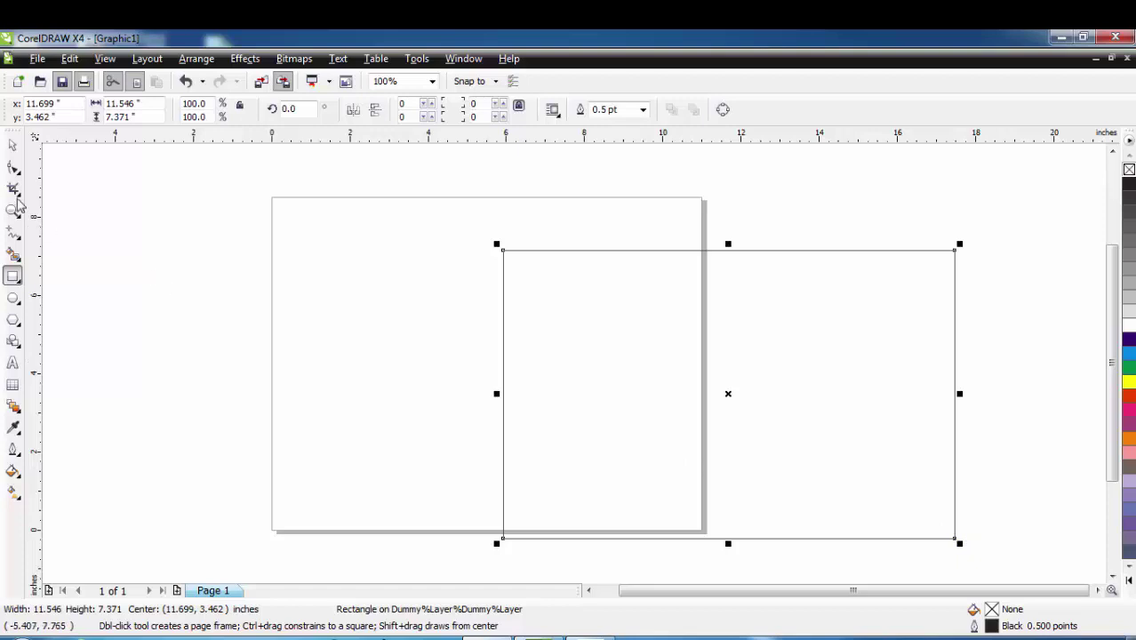
Draw a full-width band about 11.55 by 1.75 inches across the large rectangle and a circle about 2.96 inches wide over its right part
click(12, 144)
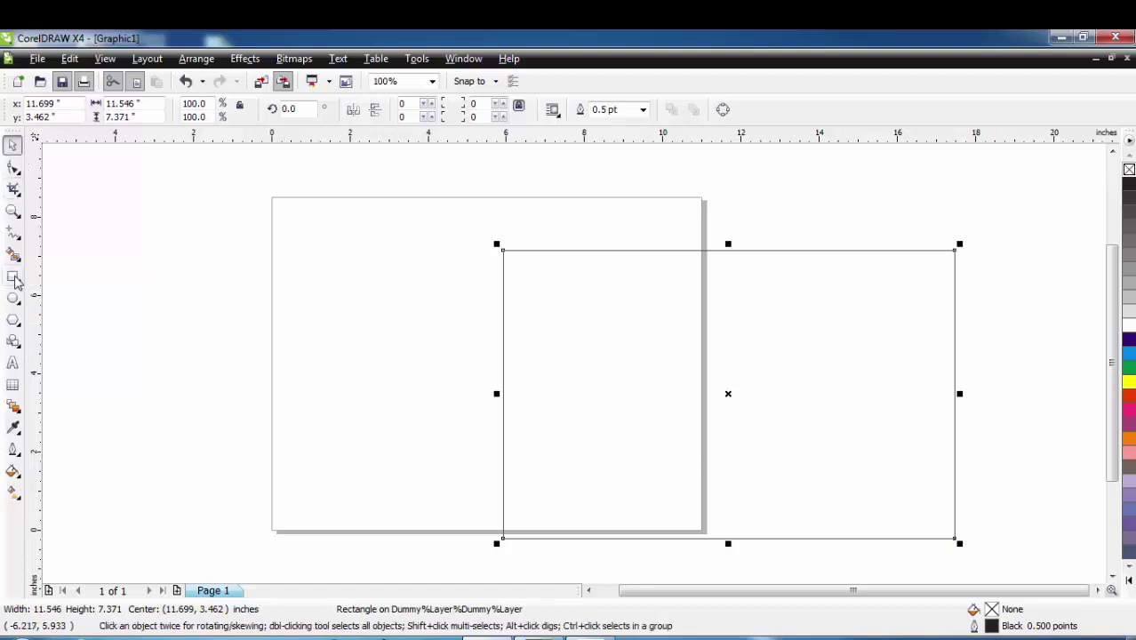
click(14, 278)
mouse_move(503, 310)
mouse_down()
mouse_move(716, 400)
mouse_move(890, 315)
mouse_move(955, 338)
mouse_move(958, 381)
mouse_up()
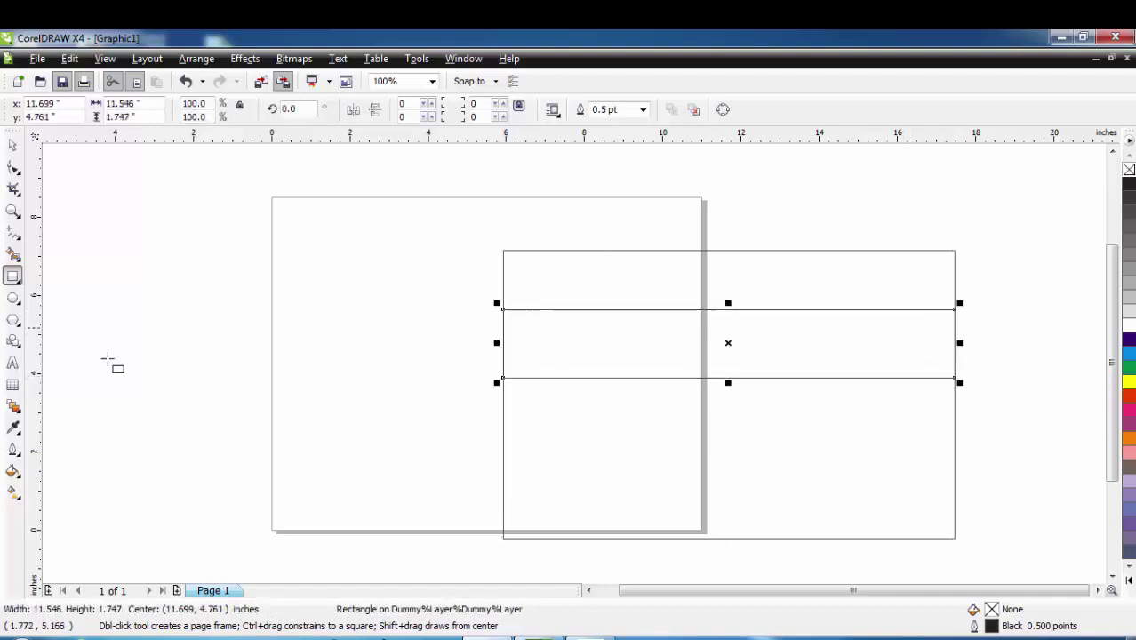
click(13, 300)
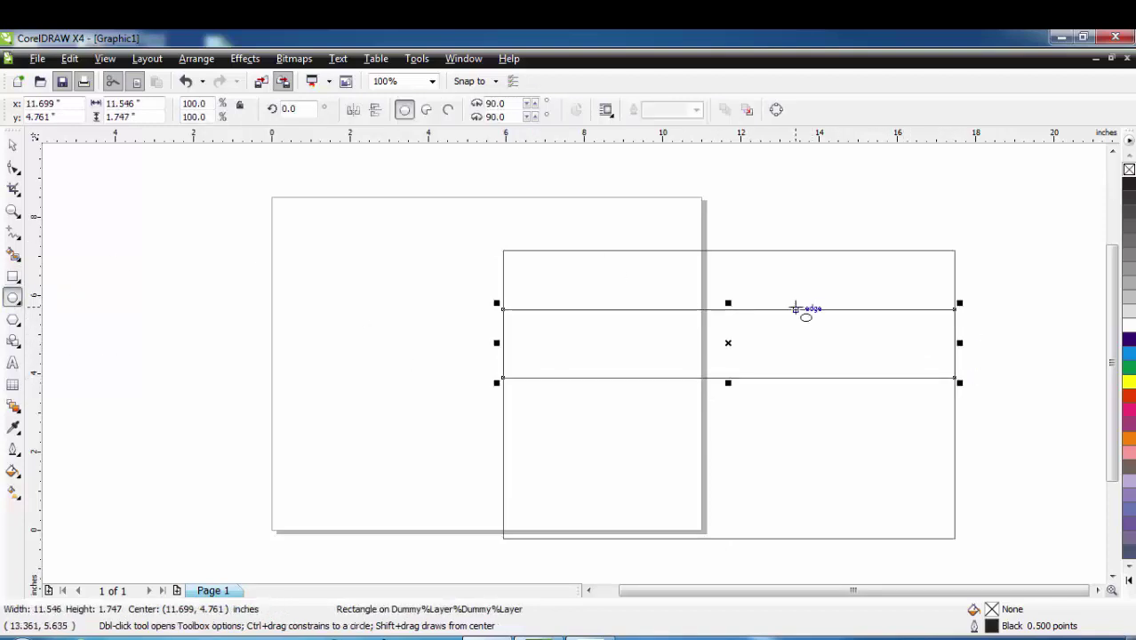
drag(819, 290, 900, 408)
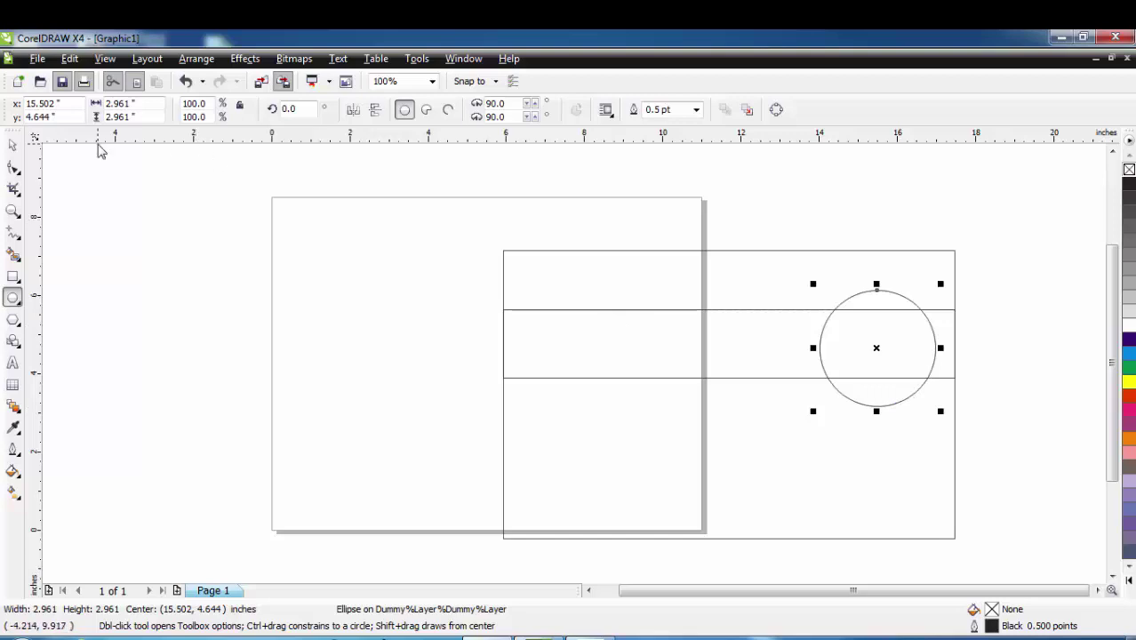
Nudge the circle up and left until its centre is at about x 14.68, y 4.79 inches, vertically centred on the band
click(12, 147)
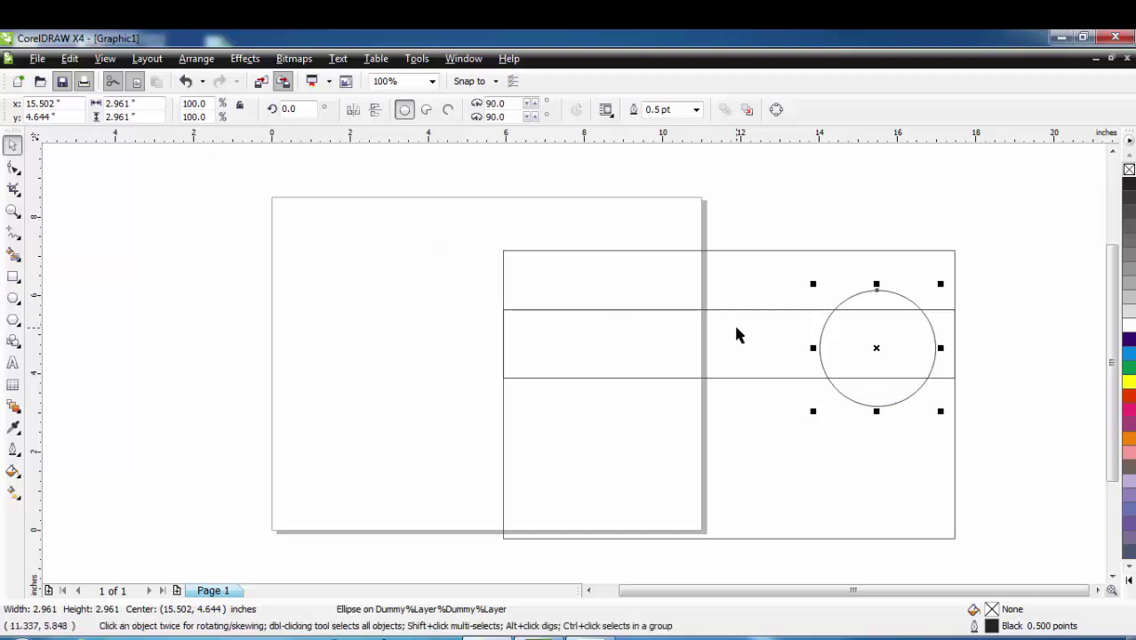
key(Up)
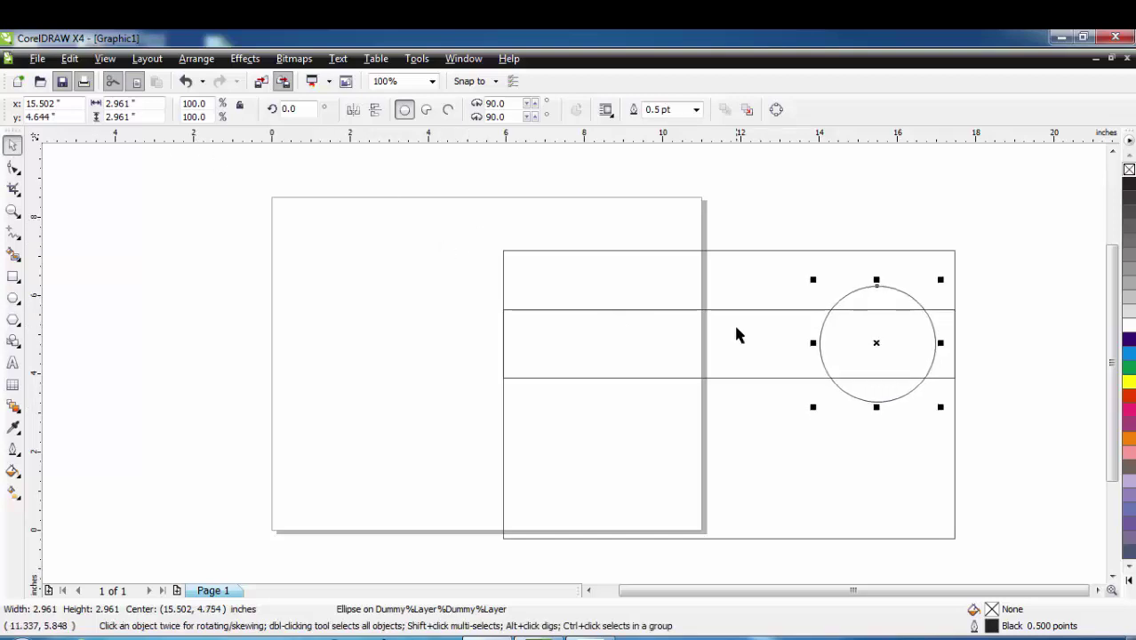
key(Up)
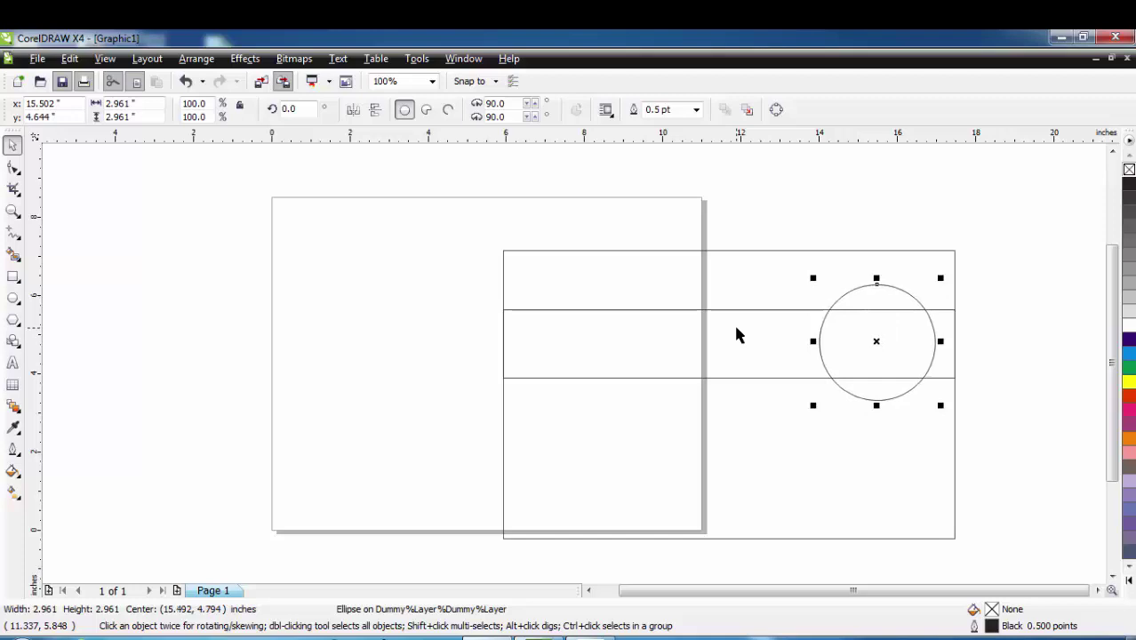
key(Left)
key(Left)
key(Left)
key(Left)
key(Left)
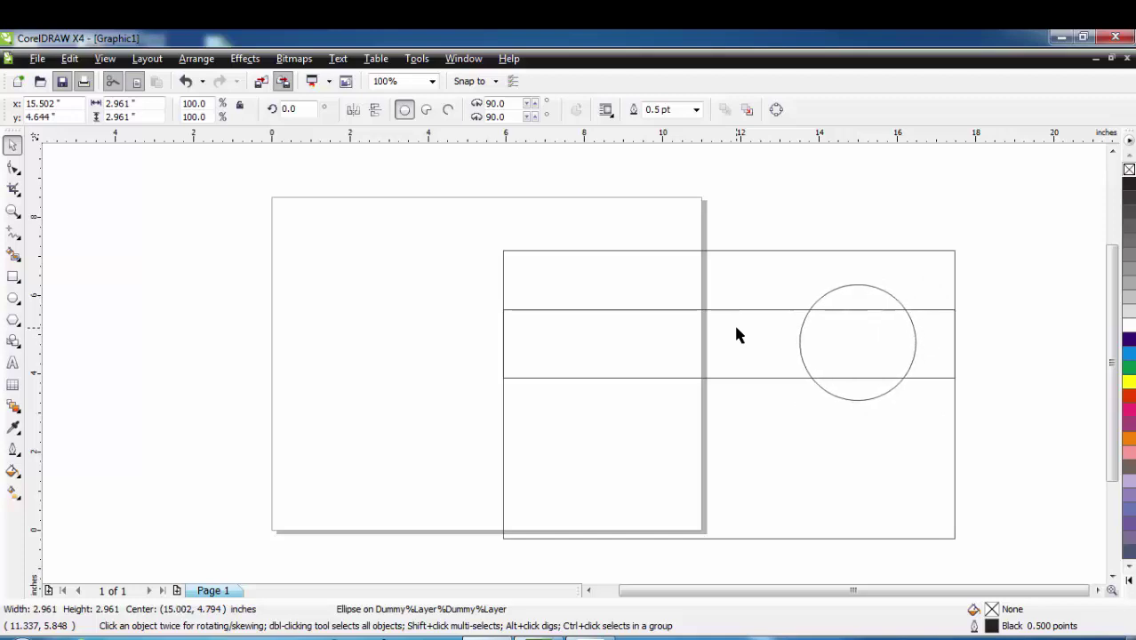
key(Left)
key(Left)
key(Left)
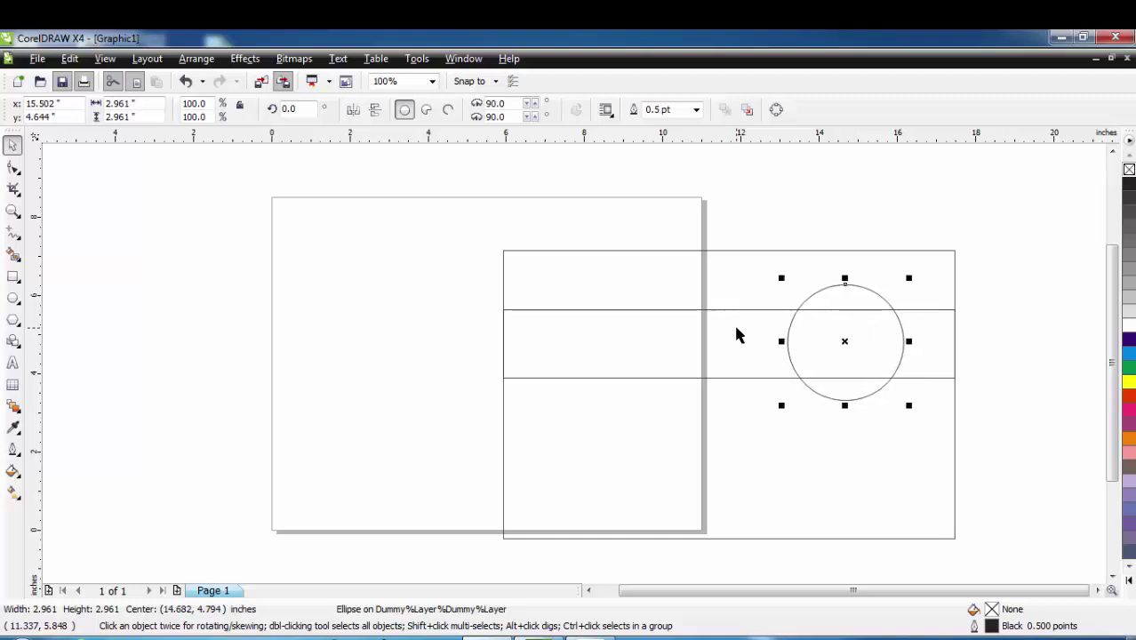
Weld the circle and the narrow band into one shape and fill it with black
click(588, 312)
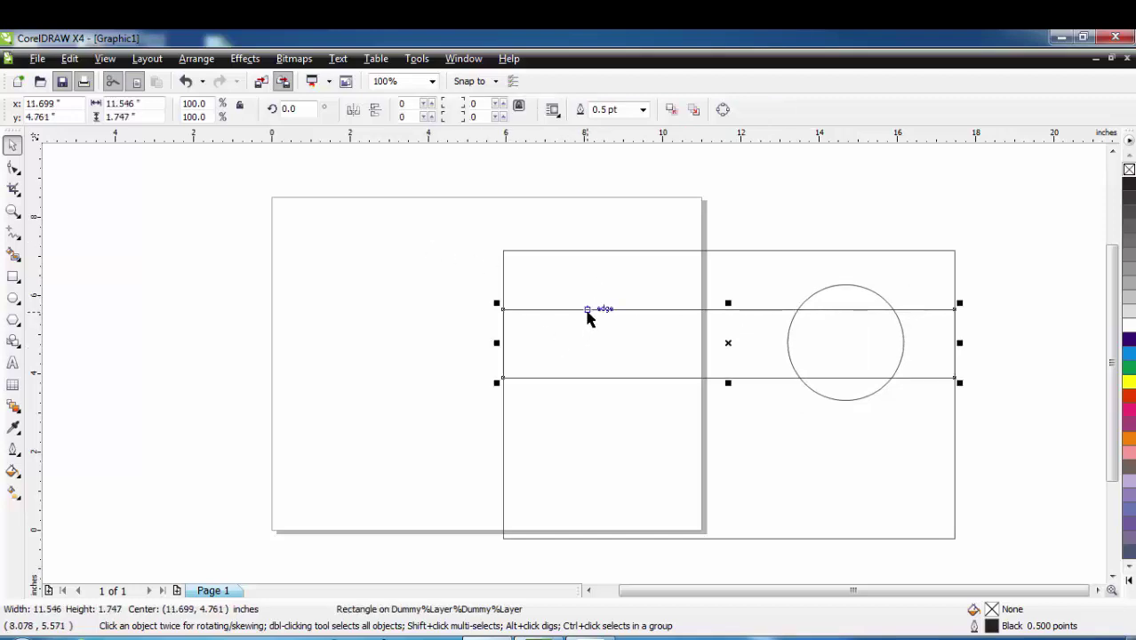
click(854, 311)
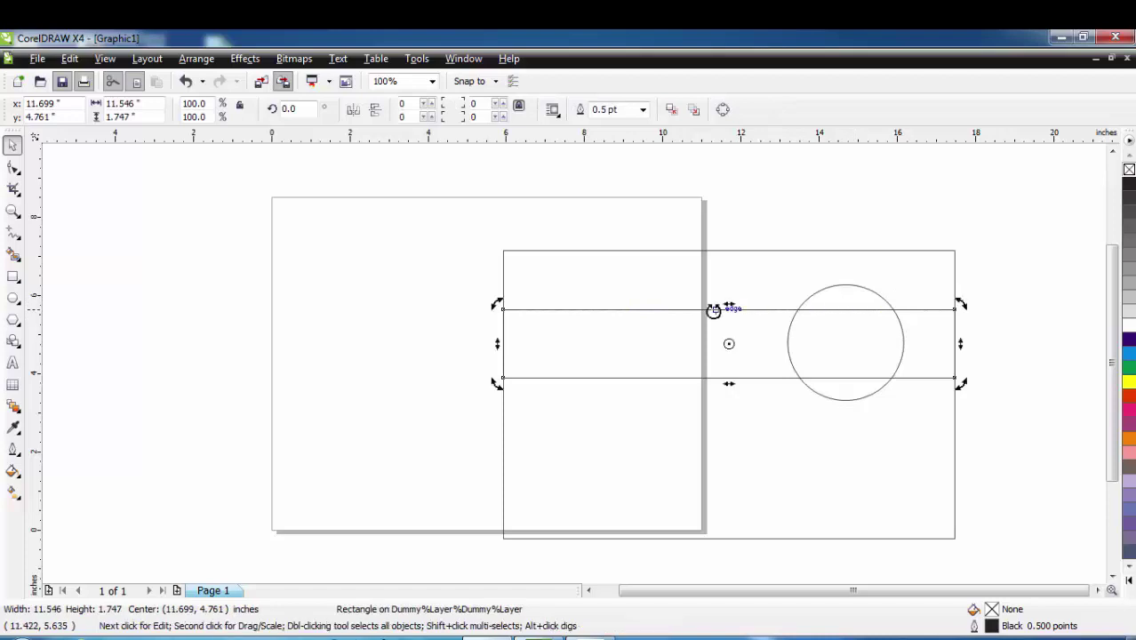
click(860, 294)
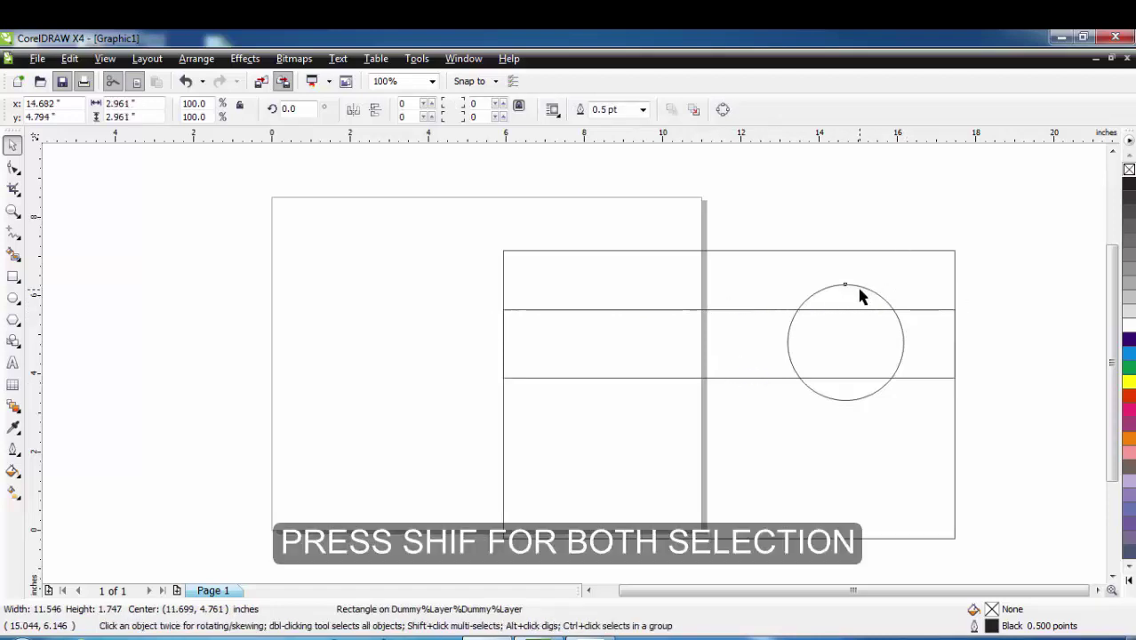
shift+click(743, 311)
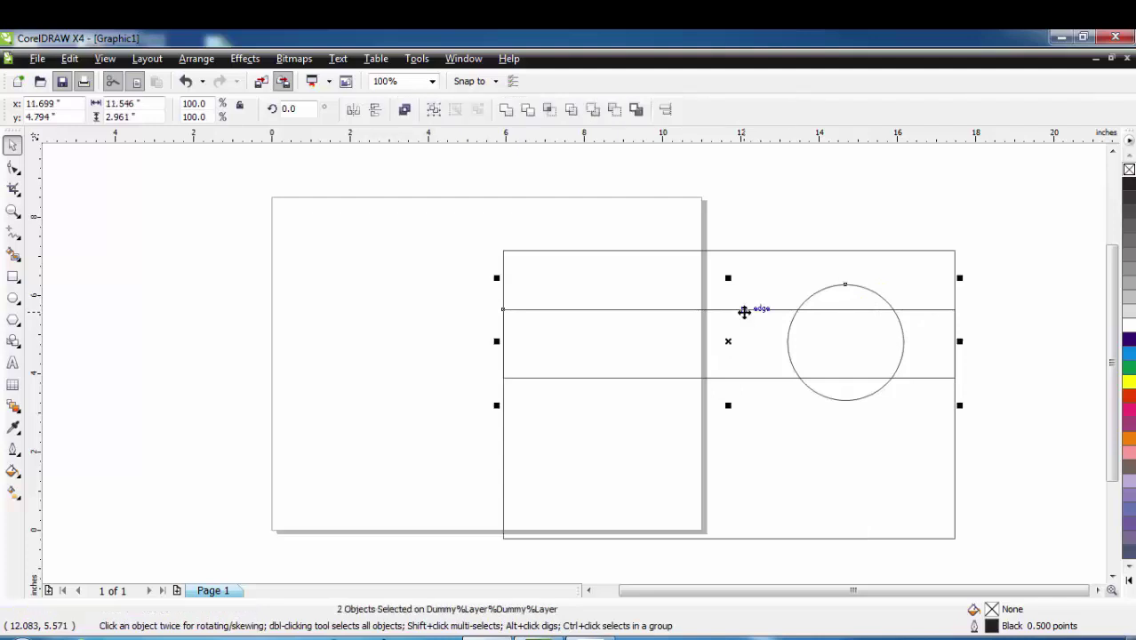
click(506, 108)
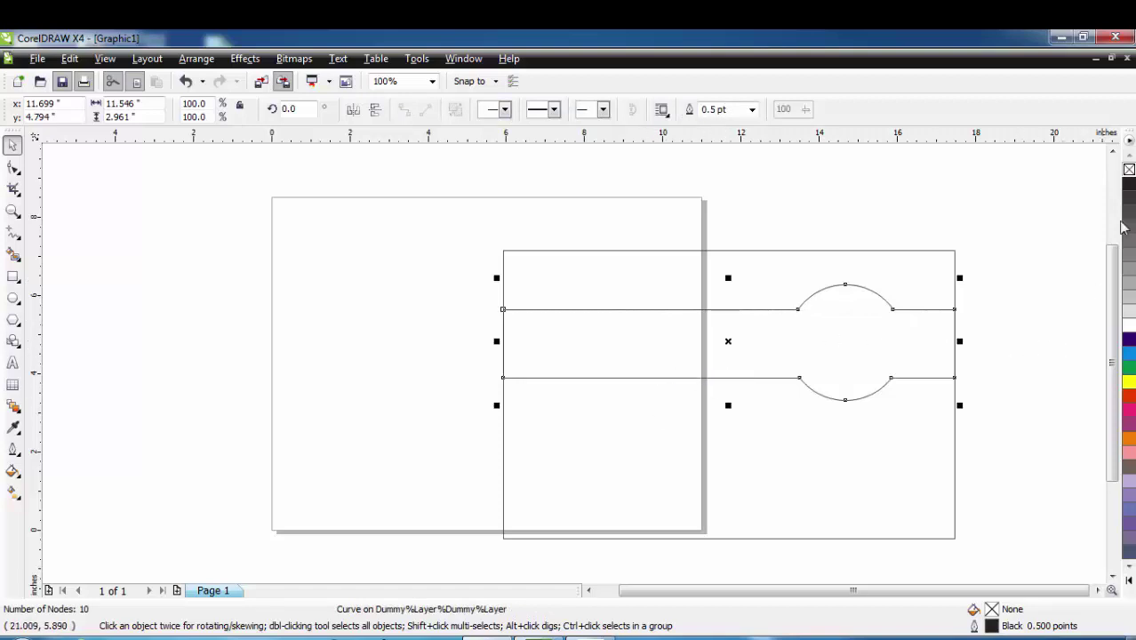
click(1131, 184)
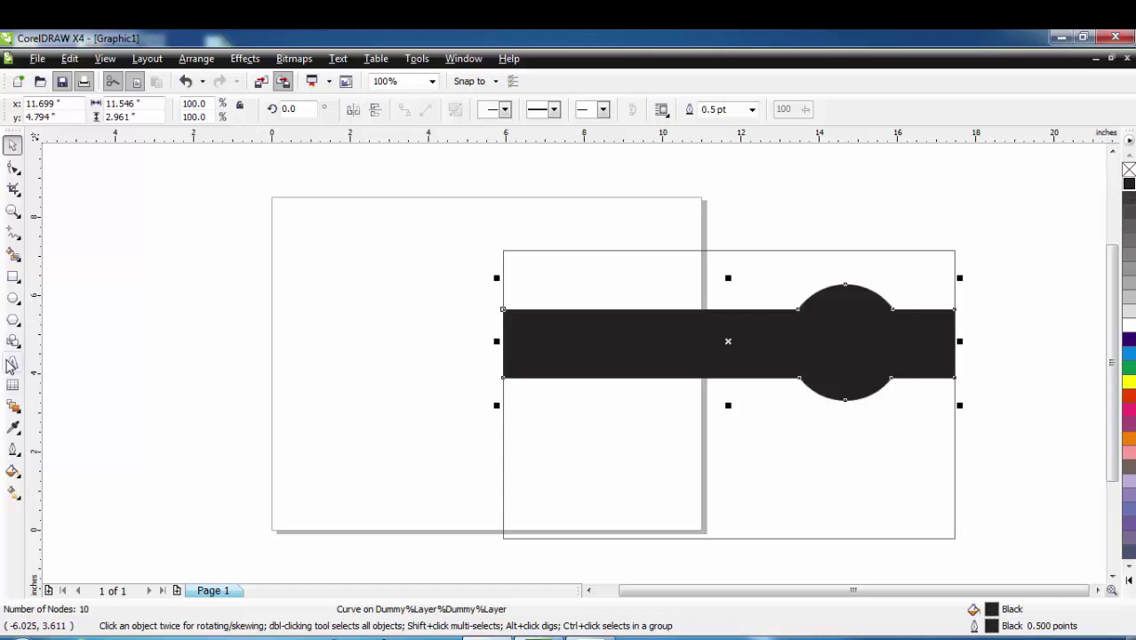
Add white Arial Black text "DIT COURSE" on the band and a large "1" of about 218 pt in the circle
click(11, 364)
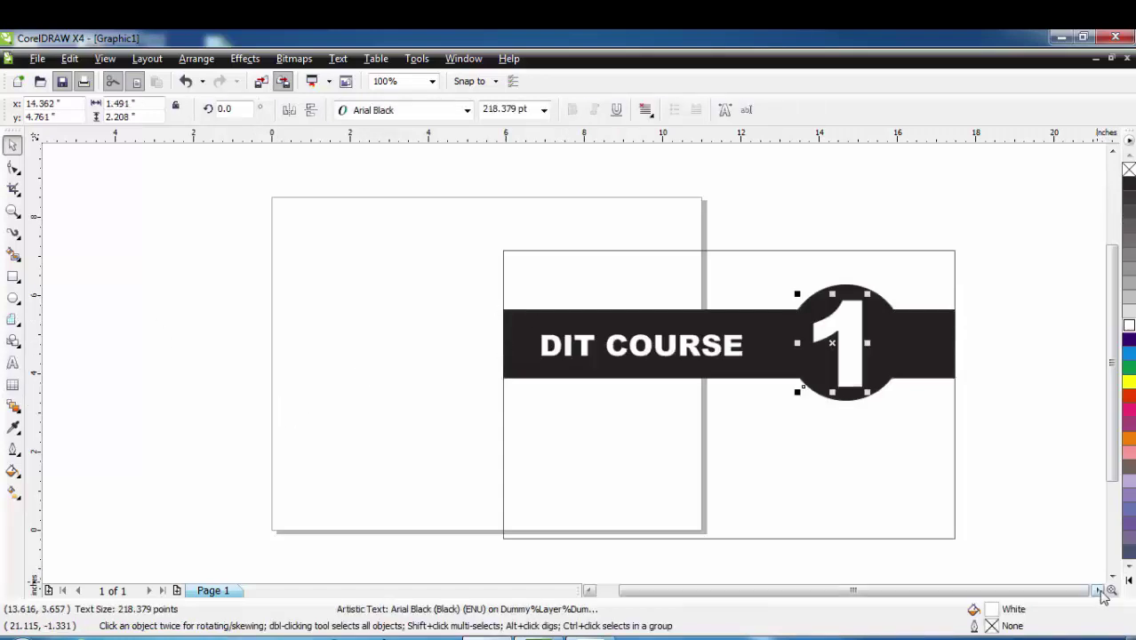
Stretch the outer rectangle and the black banner shape rightward to a width of about 12.06 inches each
click(1099, 591)
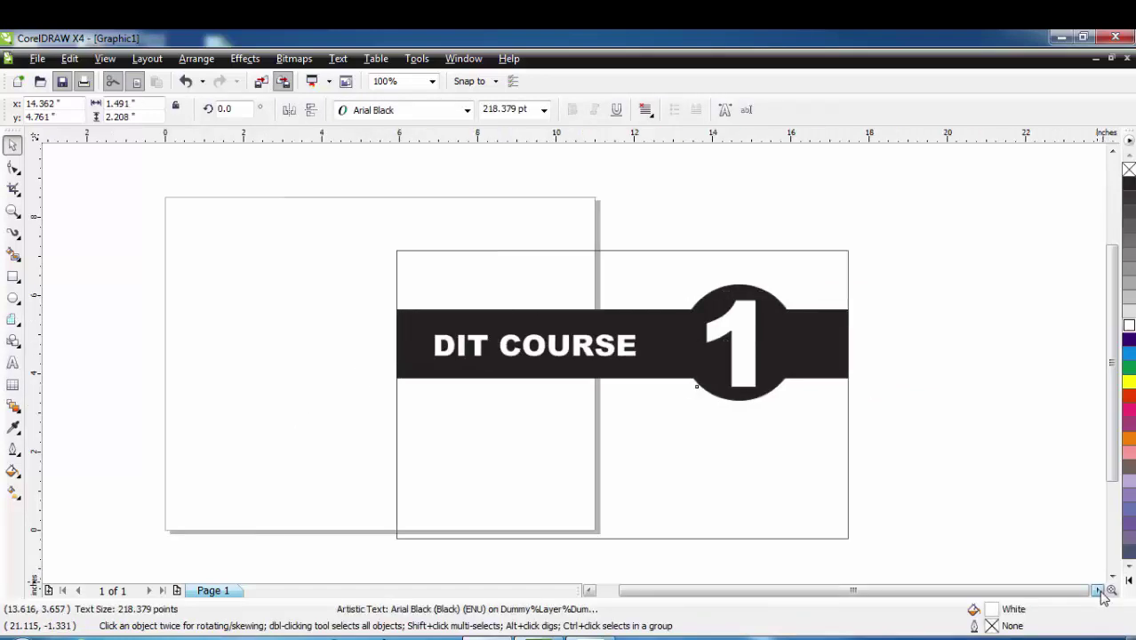
click(1099, 590)
click(1099, 590)
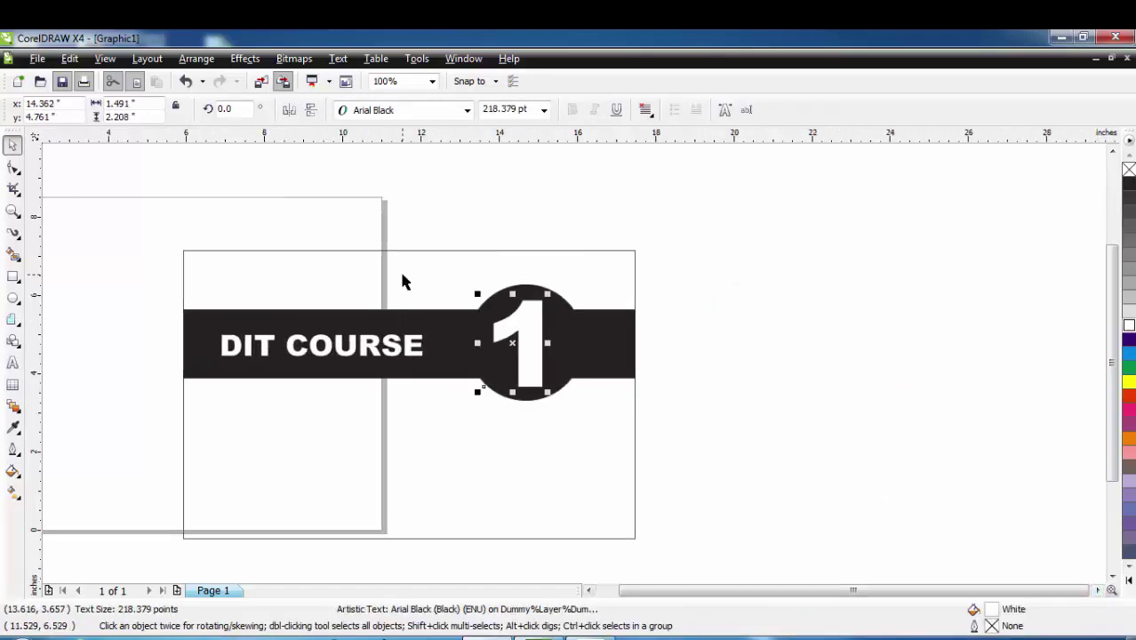
click(604, 431)
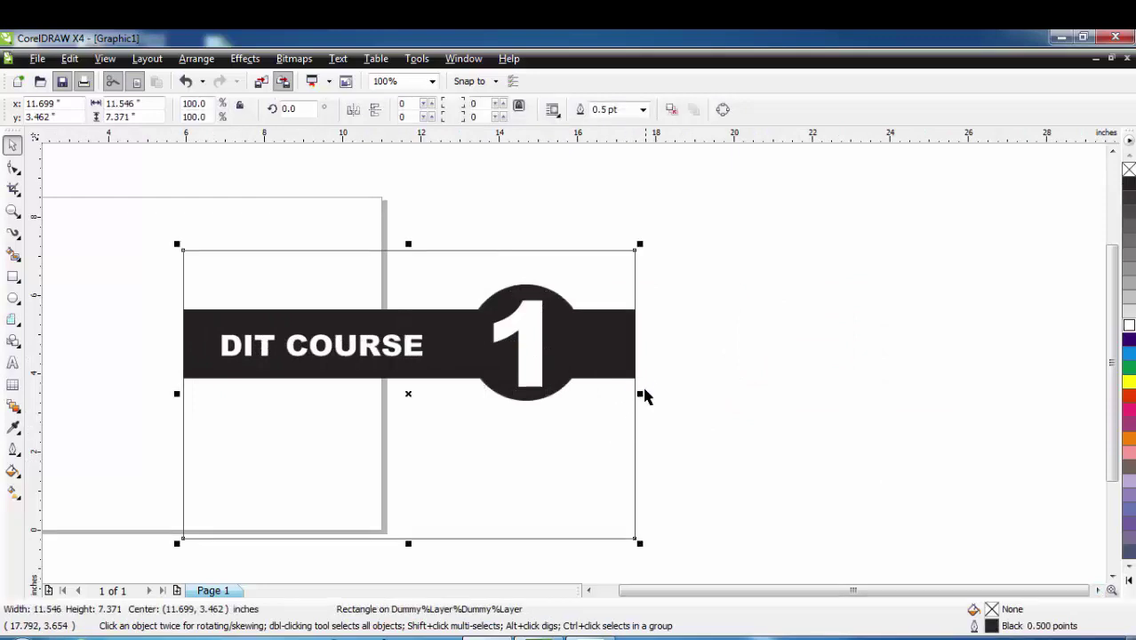
drag(640, 393, 662, 393)
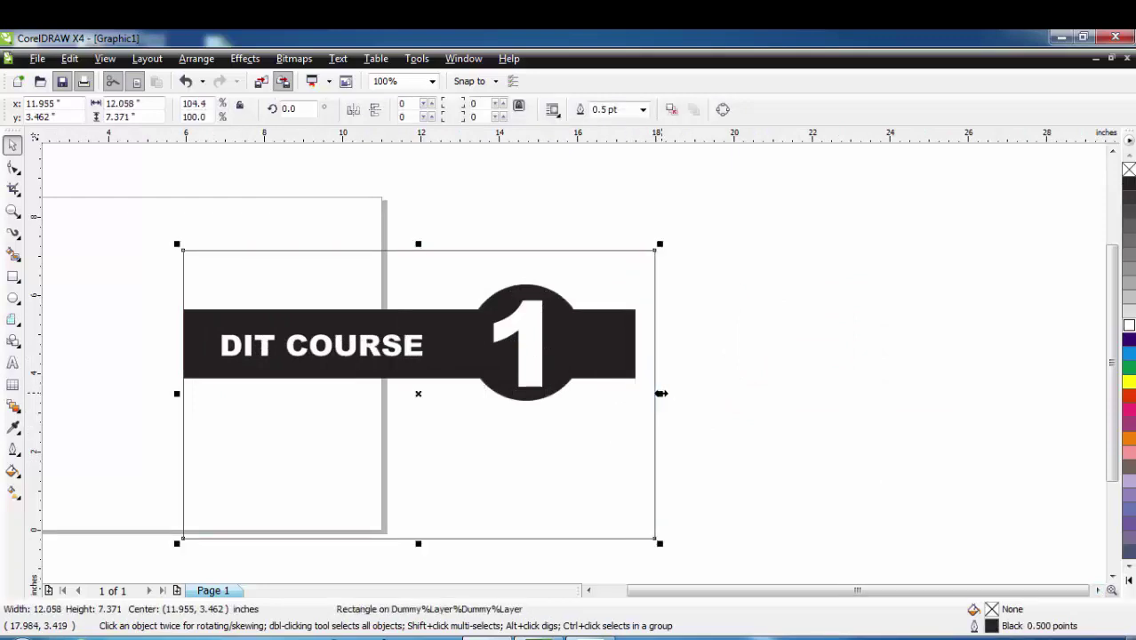
click(609, 366)
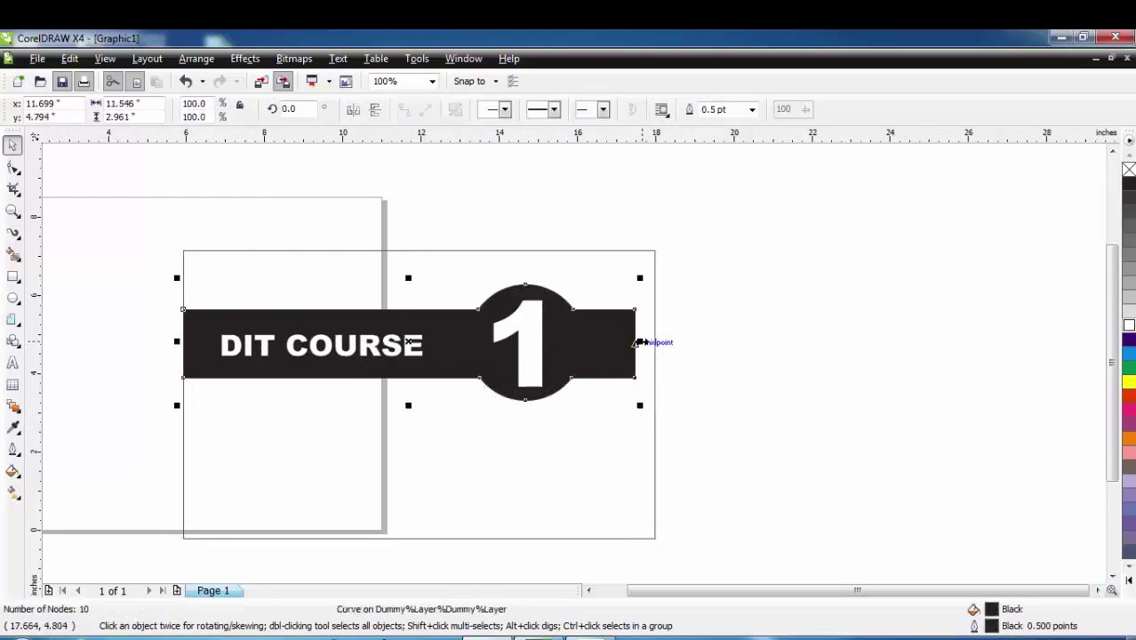
drag(639, 342, 663, 345)
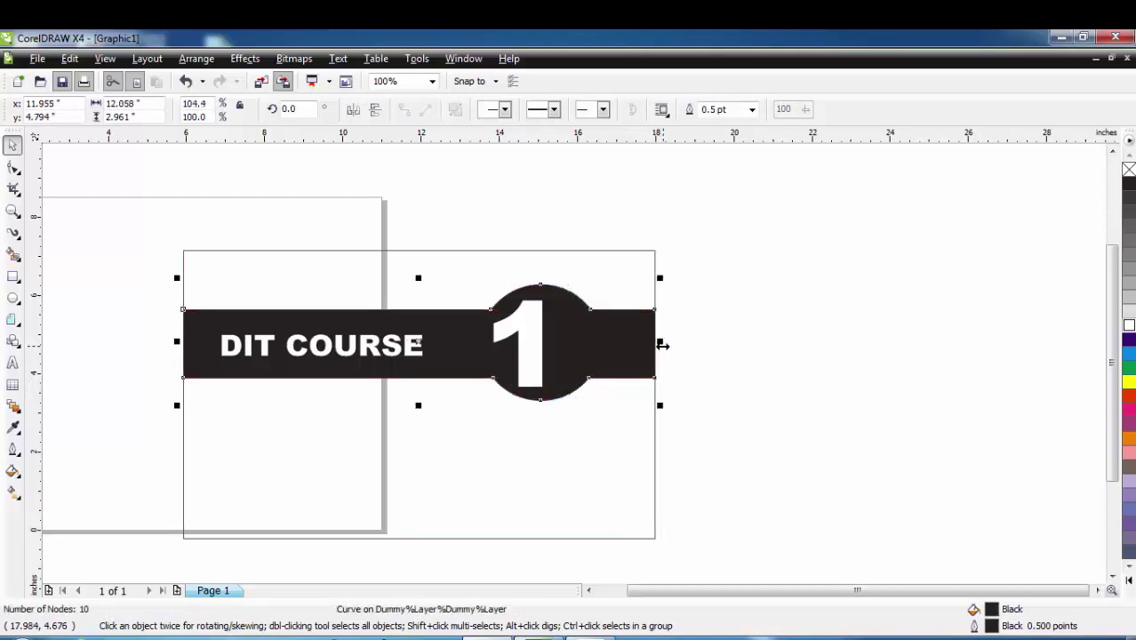
click(713, 342)
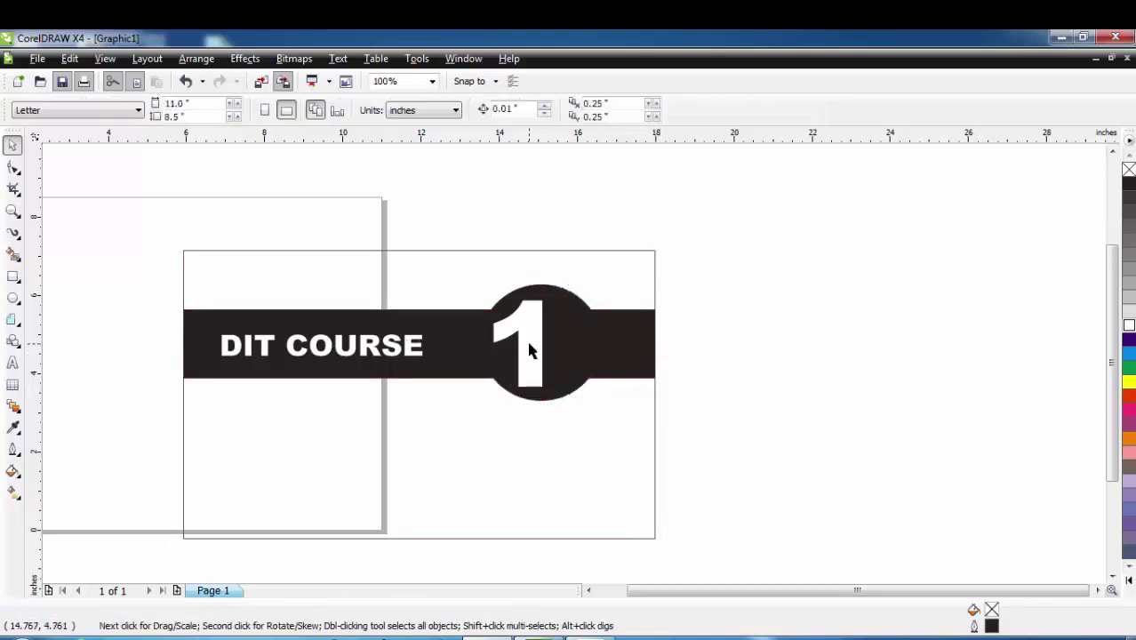
Nudge the large "1" about 0.38 inches to the right so it sits inside the shifted circle
click(536, 347)
key(Right)
key(Right)
key(Right)
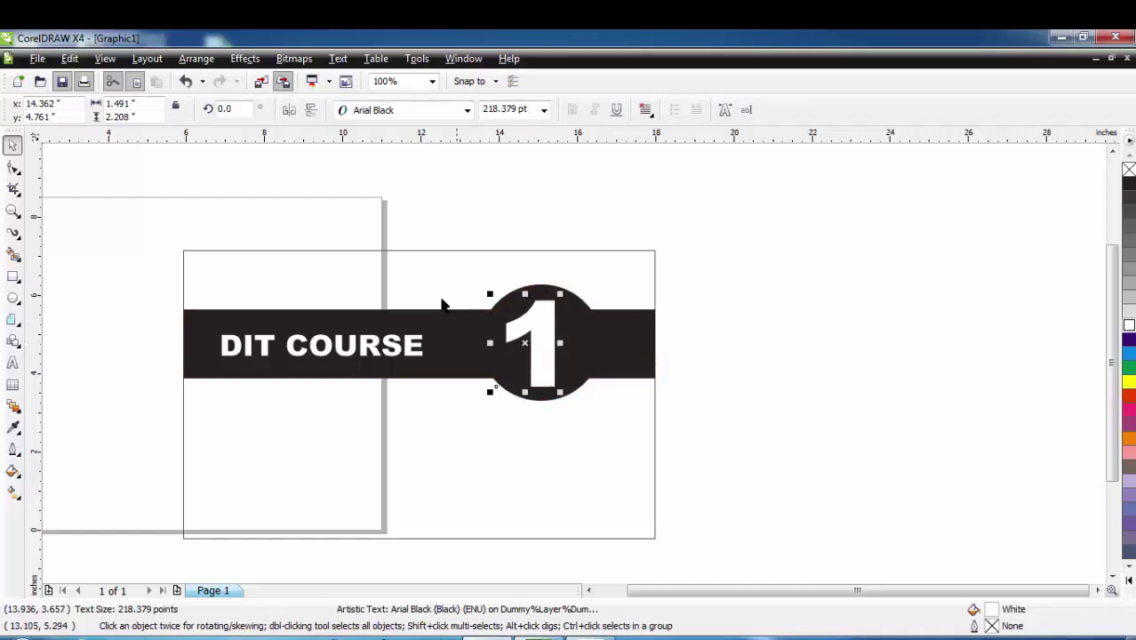
key(Right)
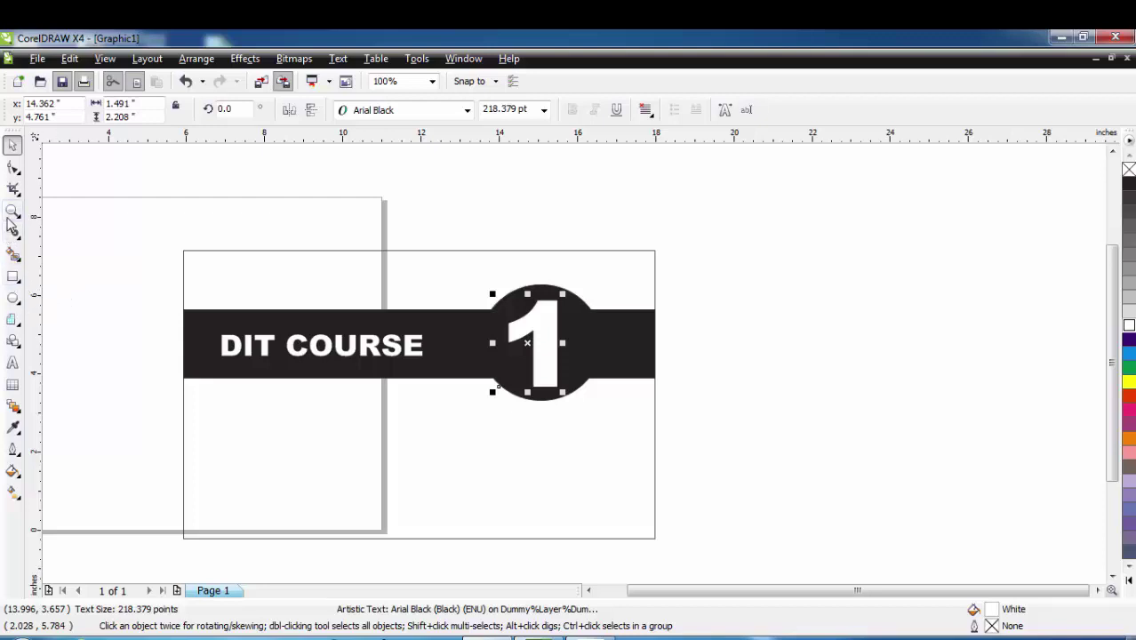
Add the text "YEAR" to the right of the banner, enlarged to about 33.7 pt and set in Arial Black
click(13, 363)
click(675, 338)
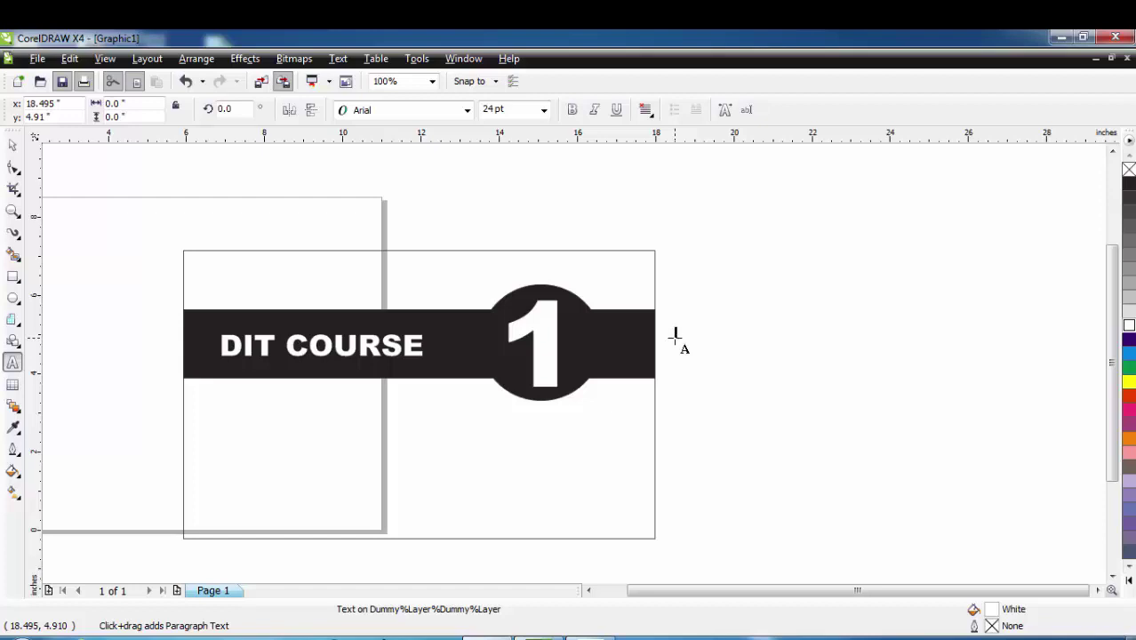
text(YEAR)
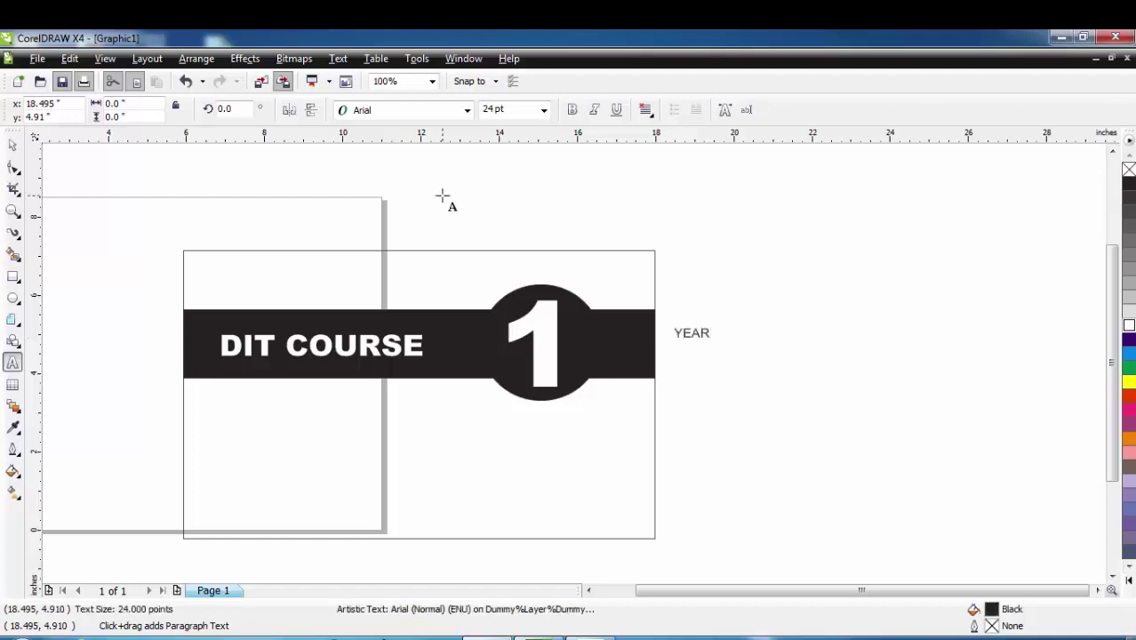
key(ctrl+space)
click(12, 146)
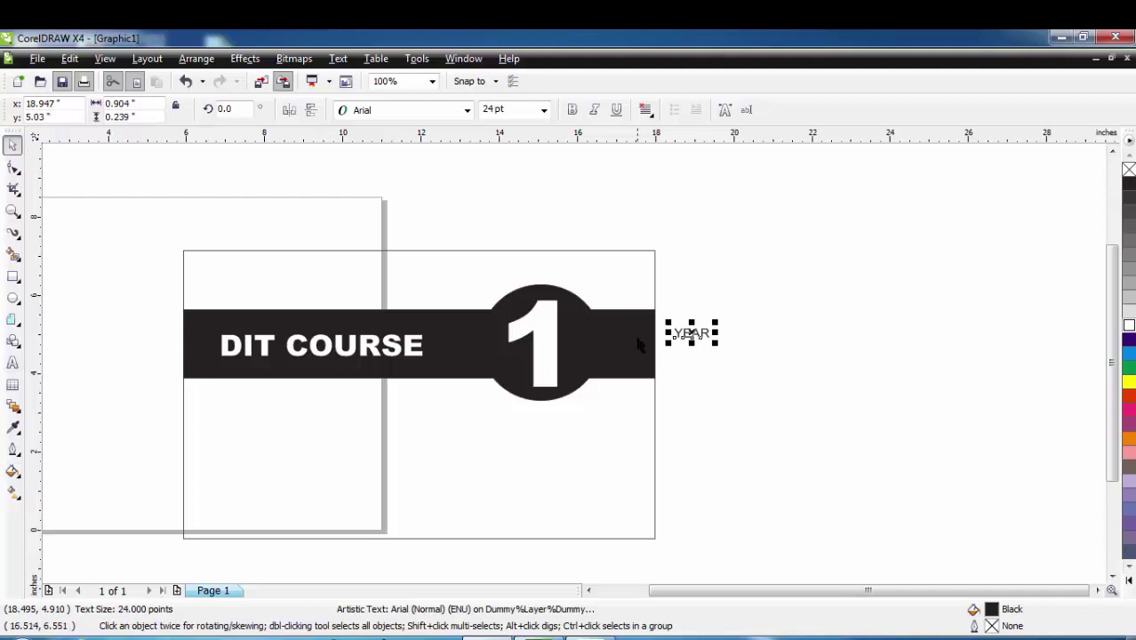
drag(722, 347, 726, 352)
click(467, 110)
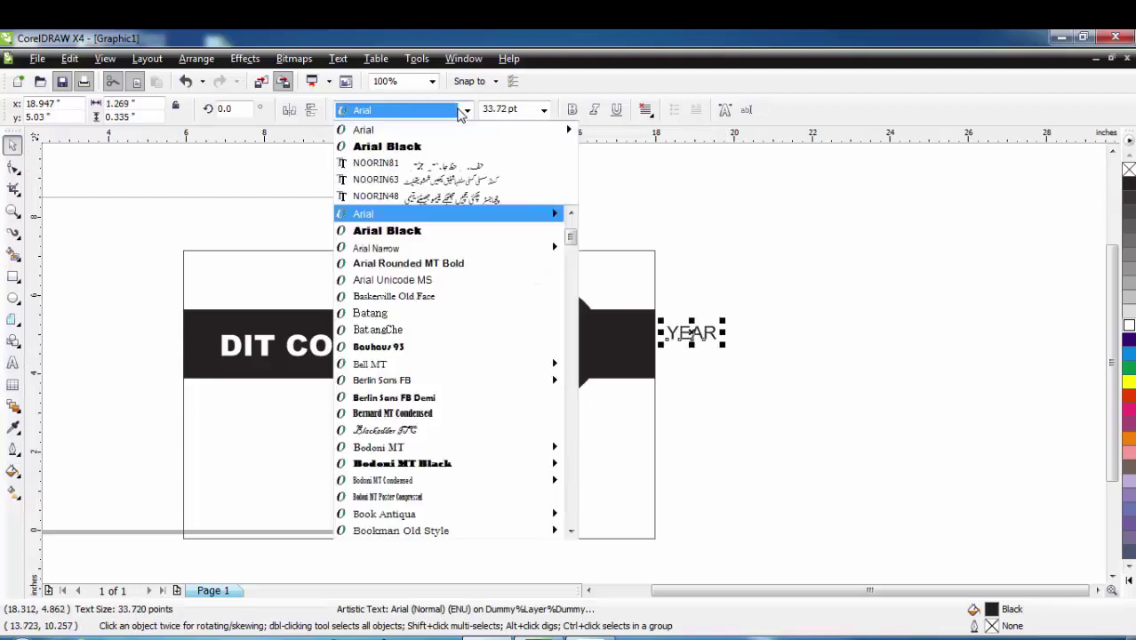
click(423, 148)
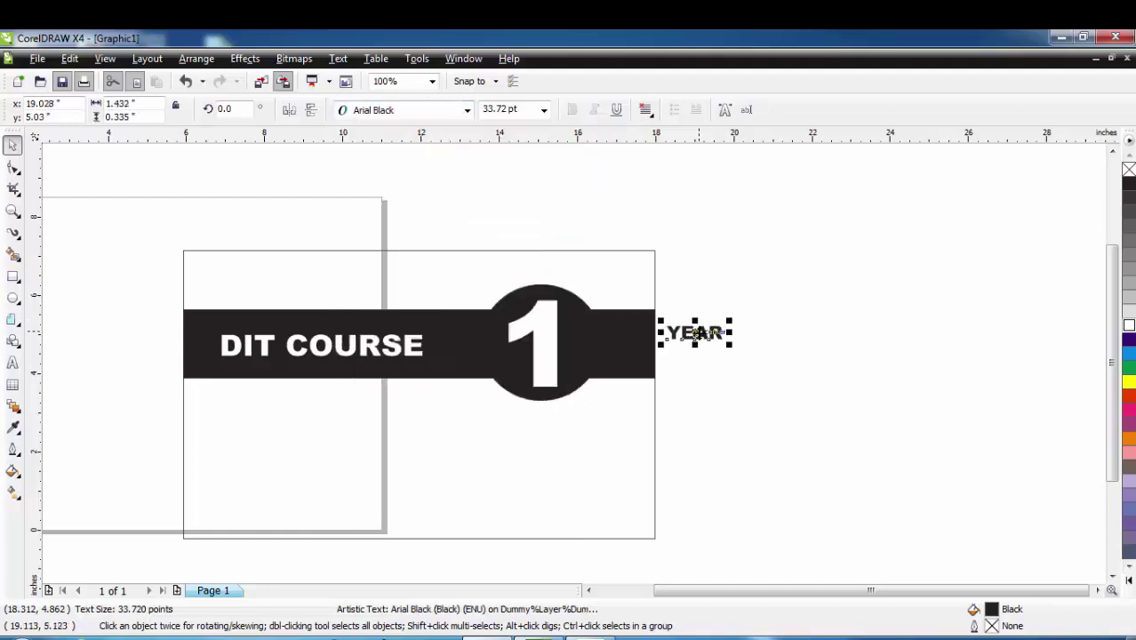
Place "YEAR" on the black band right of the "1", colour it white and enlarge it to about 44 pt
drag(703, 330, 605, 348)
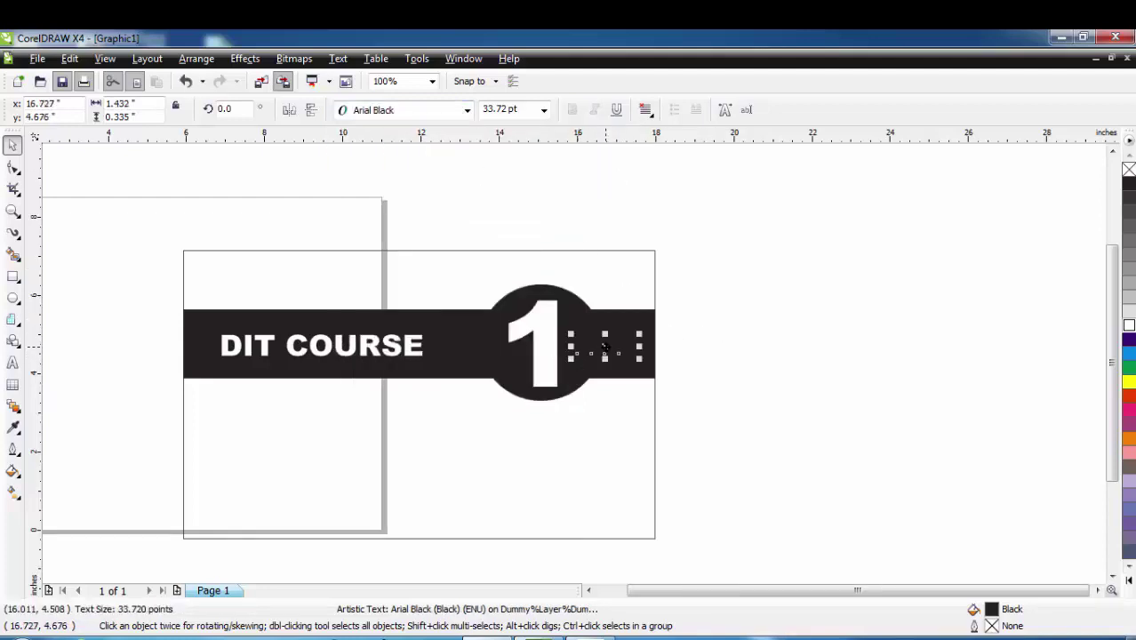
click(1130, 325)
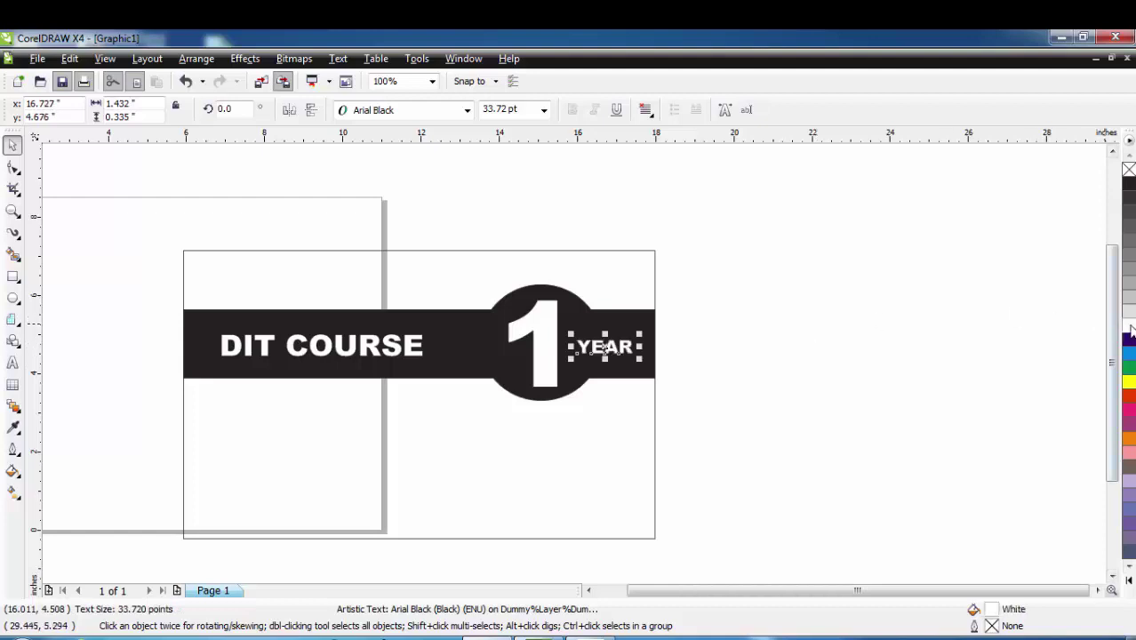
drag(606, 348, 659, 370)
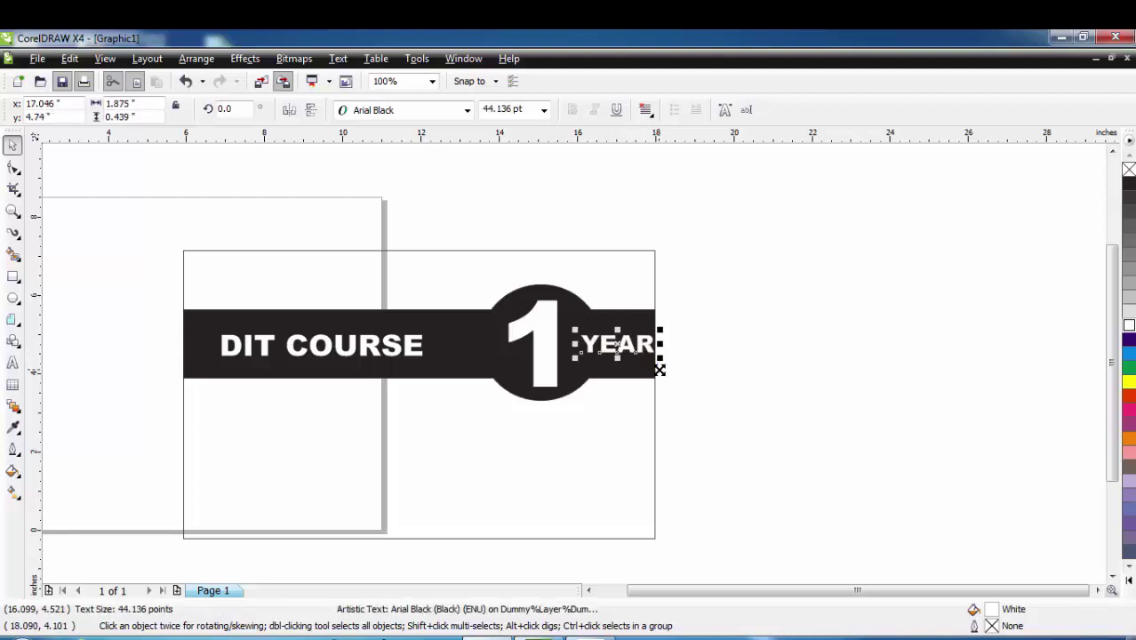
drag(587, 352, 581, 355)
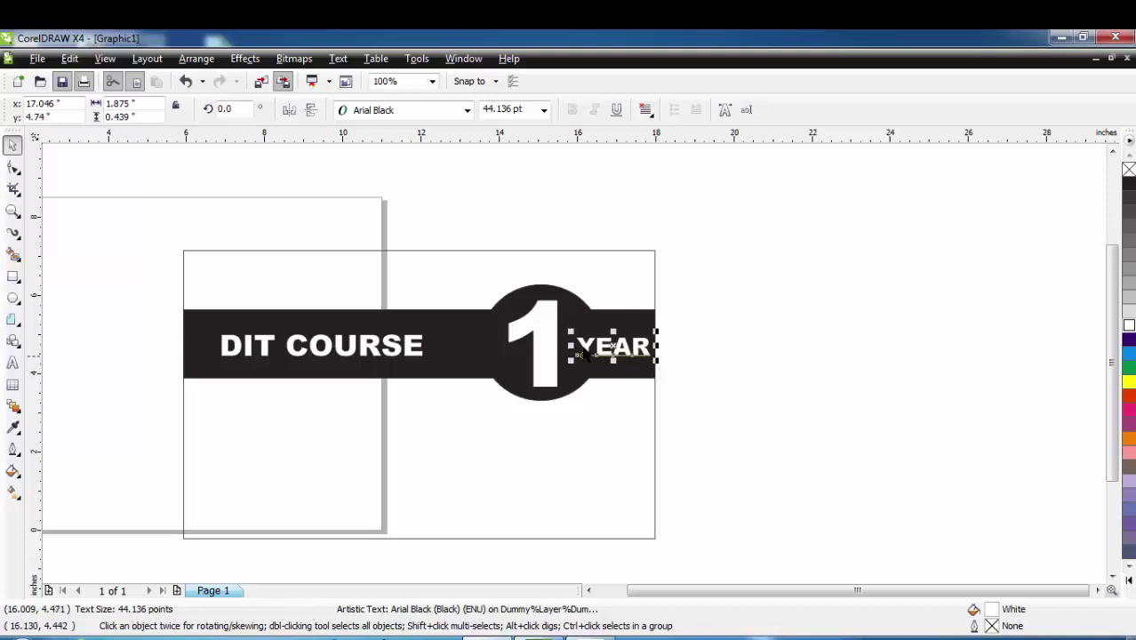
click(688, 274)
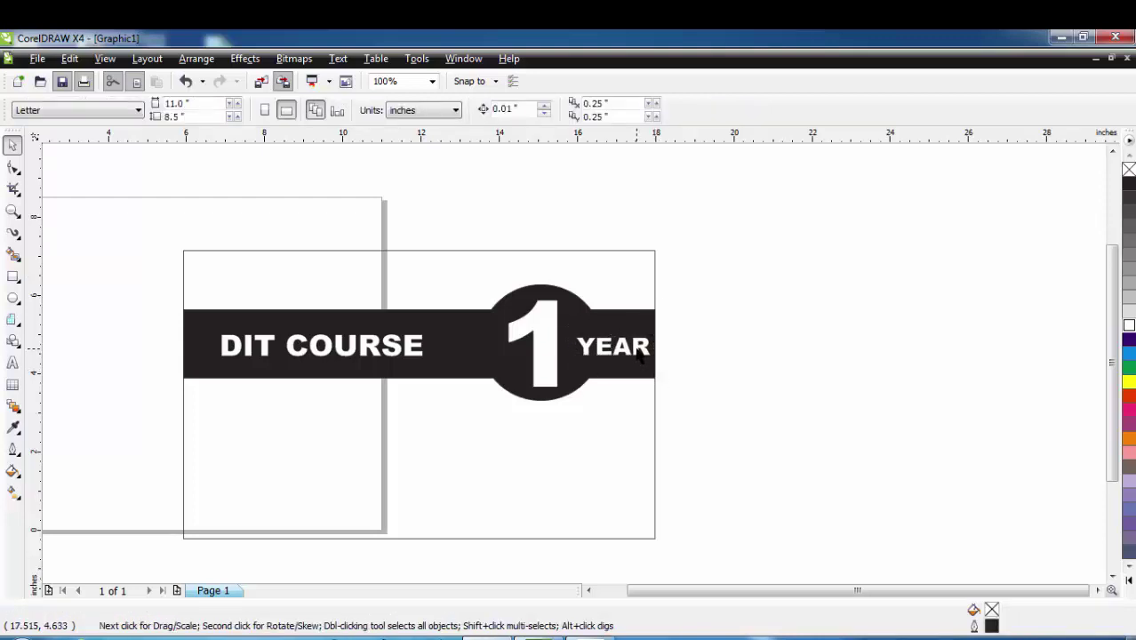
Nudge the white "YEAR" text slightly to the right on the black band
click(641, 354)
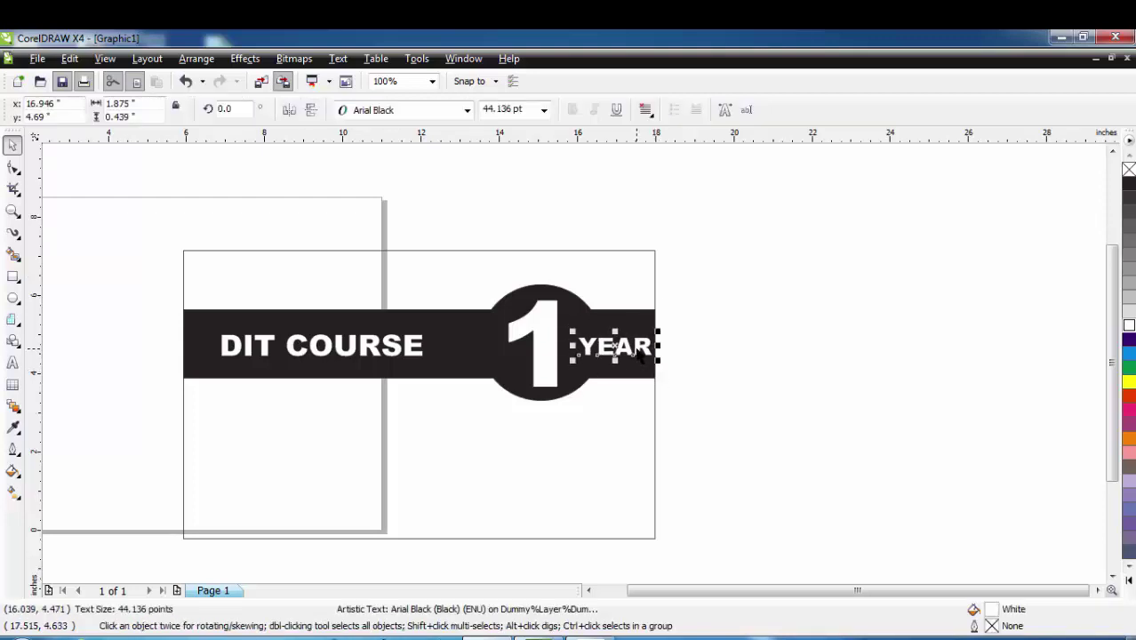
click(623, 431)
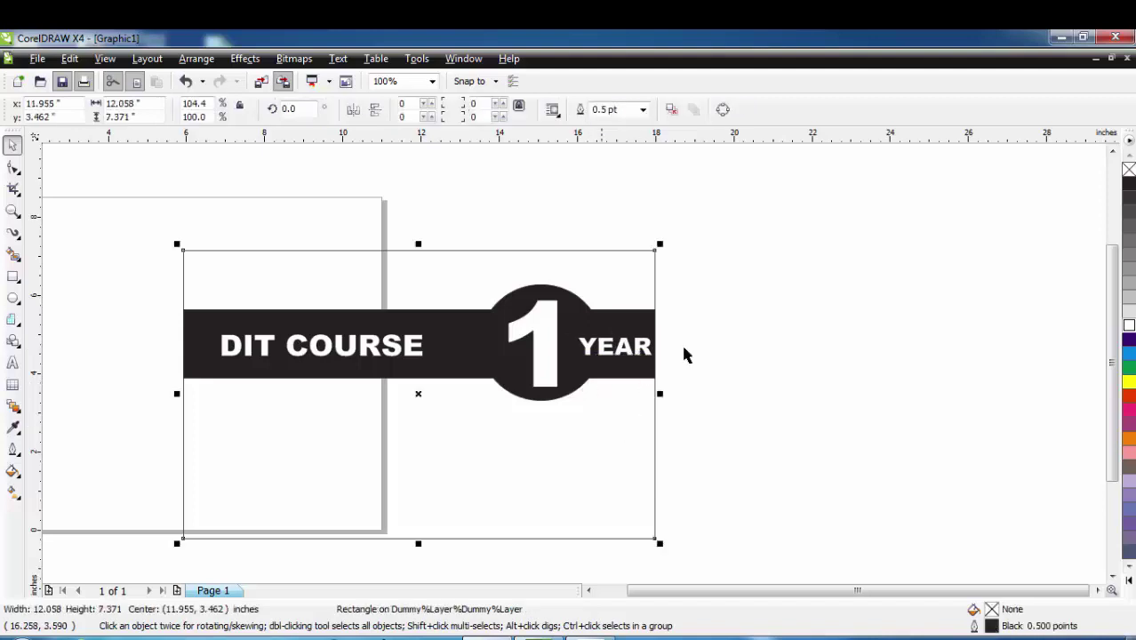
click(768, 343)
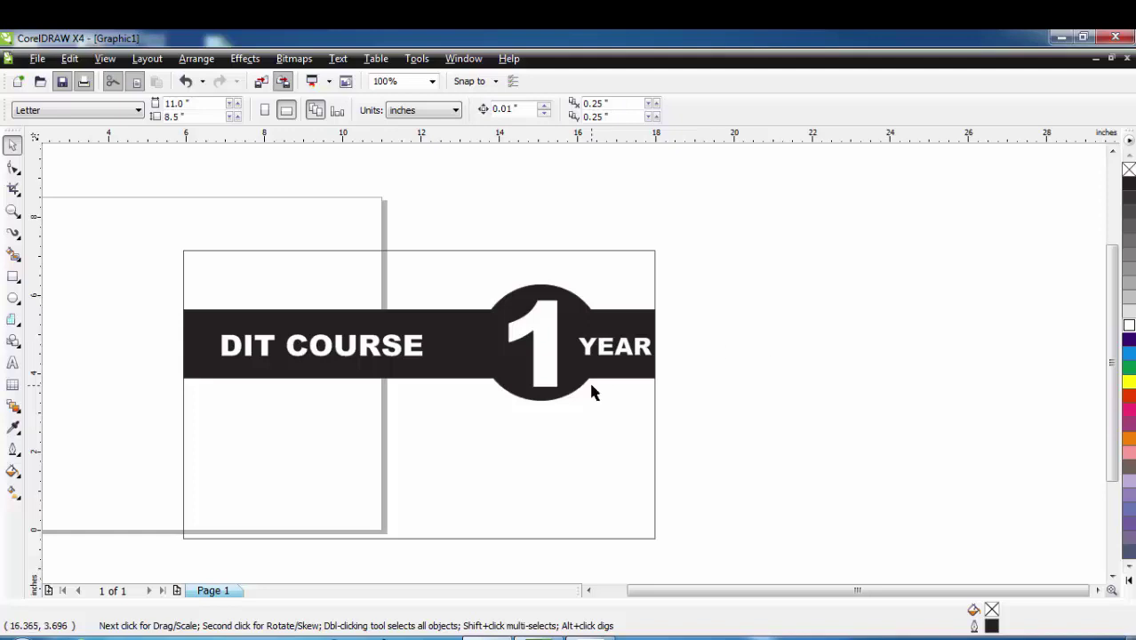
Stretch the outer rectangle downward to a height of about 7.97 inches
click(217, 449)
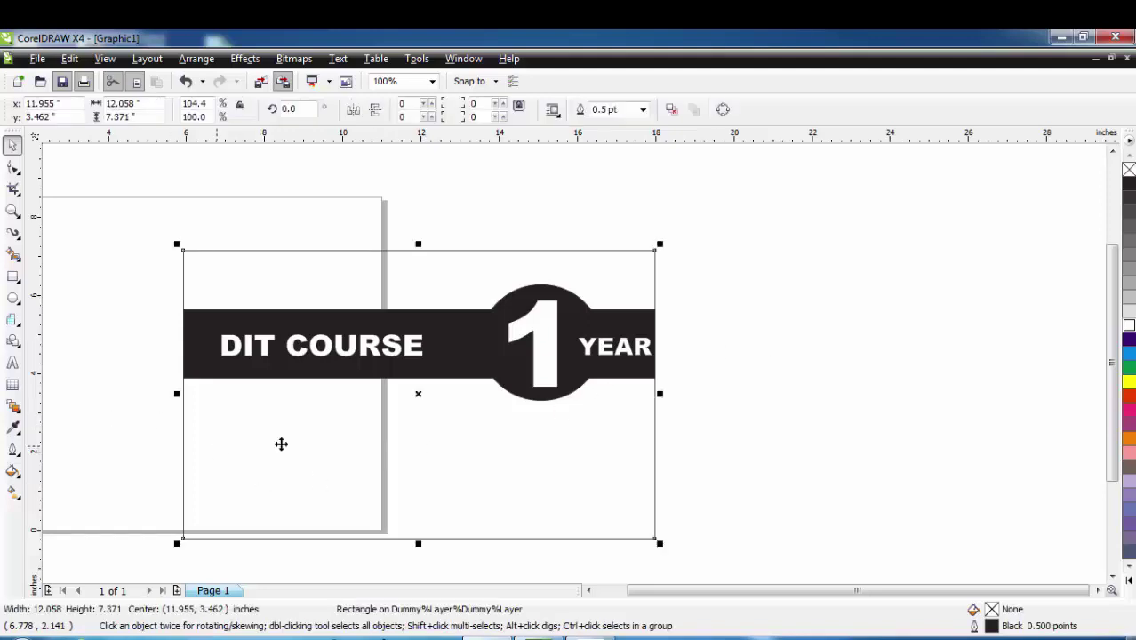
drag(419, 540, 419, 563)
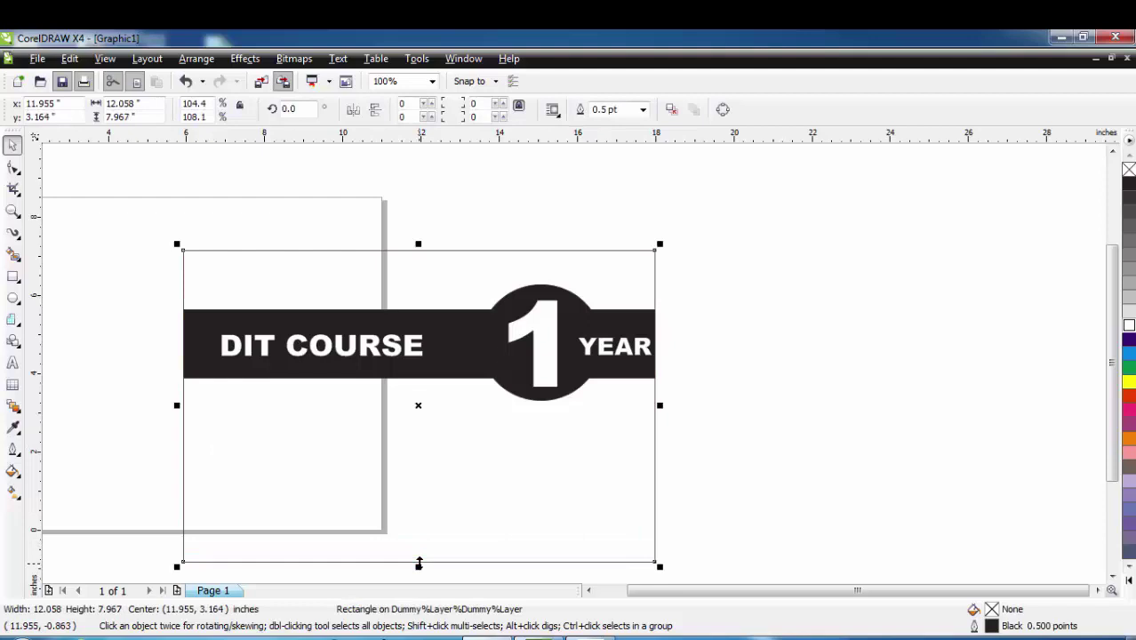
click(776, 457)
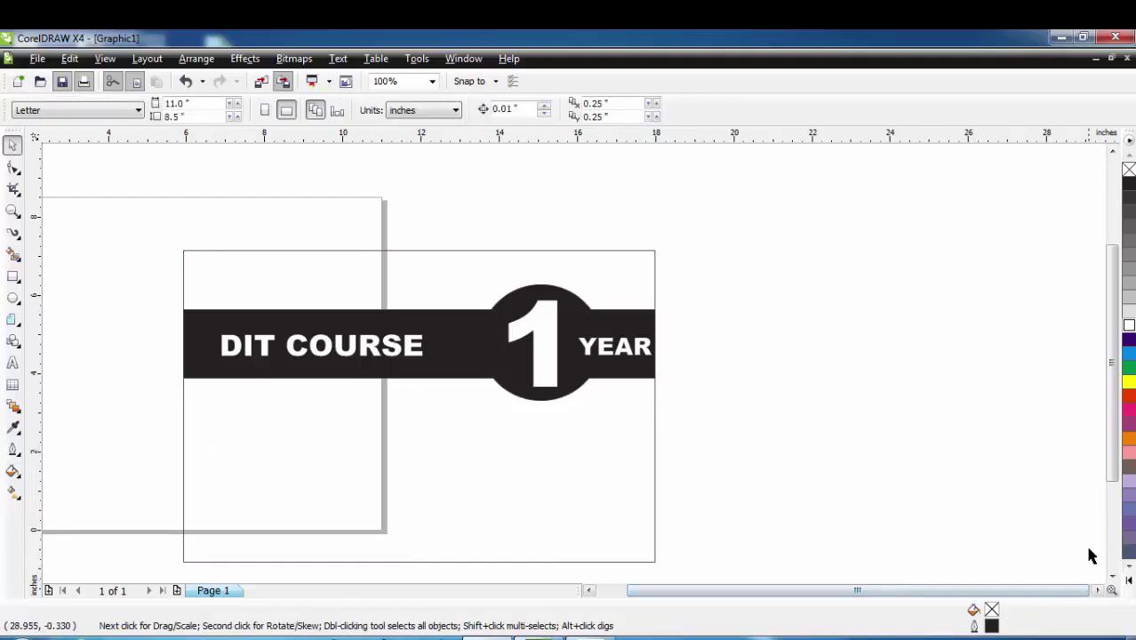
Smart-fill the enclosed area above the black banner and colour it yellow
click(1111, 577)
click(1111, 577)
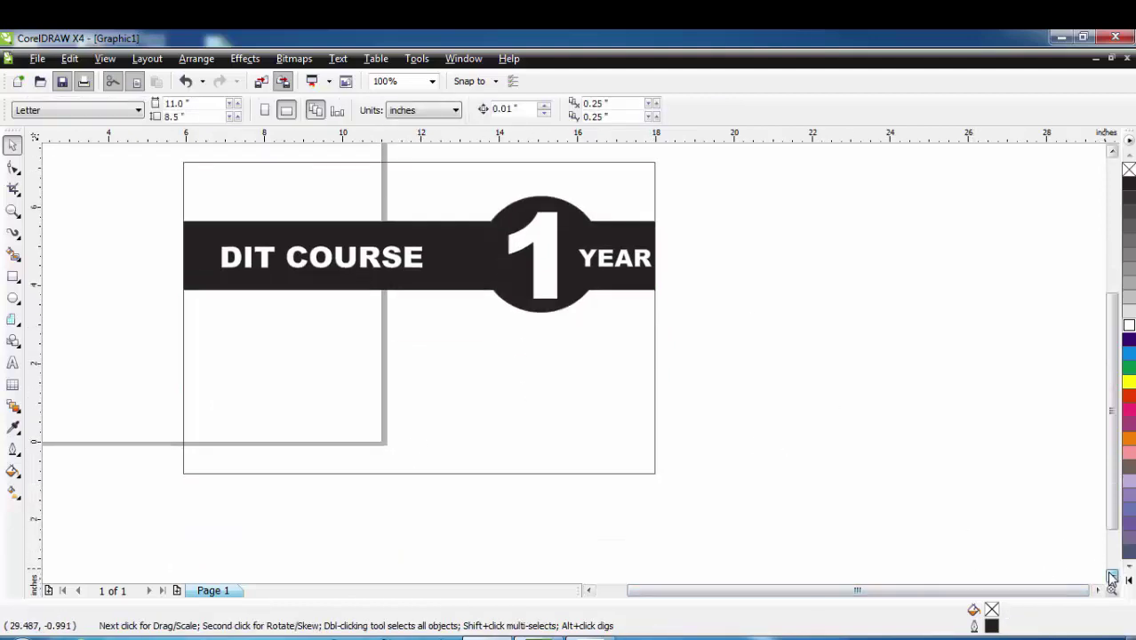
click(398, 193)
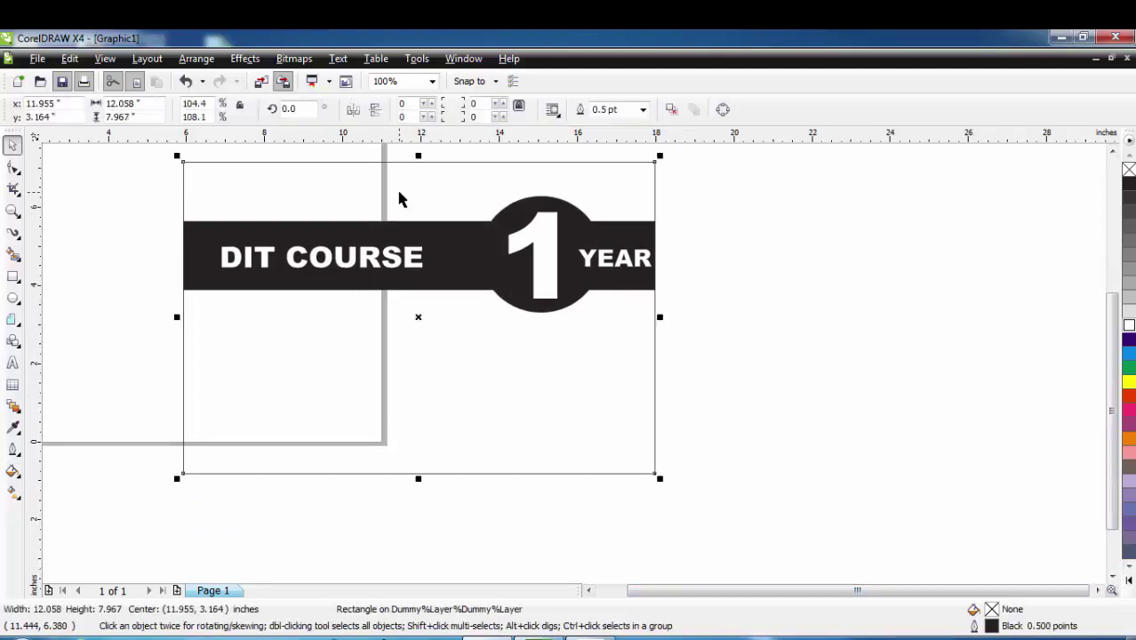
click(13, 256)
click(337, 201)
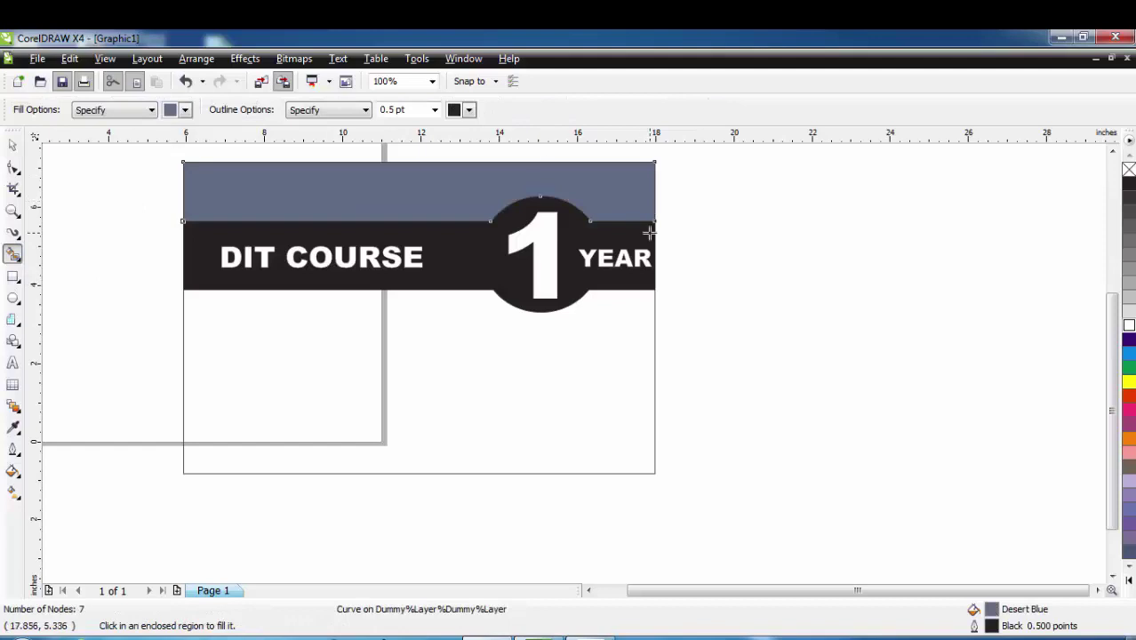
click(1129, 382)
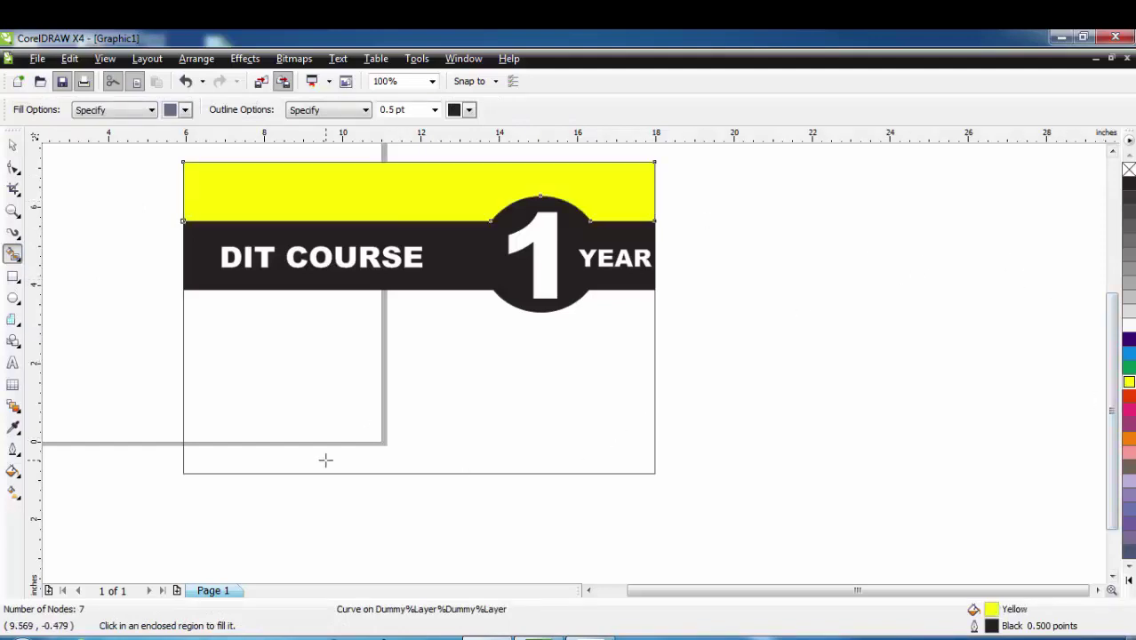
Apply a horizontal linear fountain fill from yellow to orange to the upper area, starting just outside its left edge
click(13, 492)
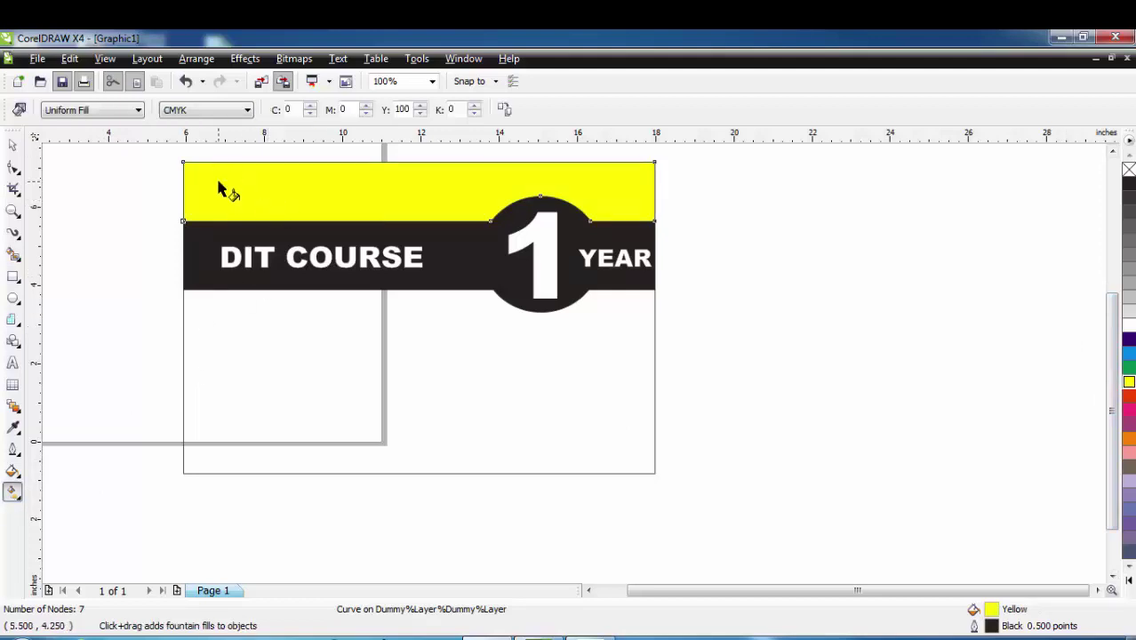
drag(218, 182, 720, 185)
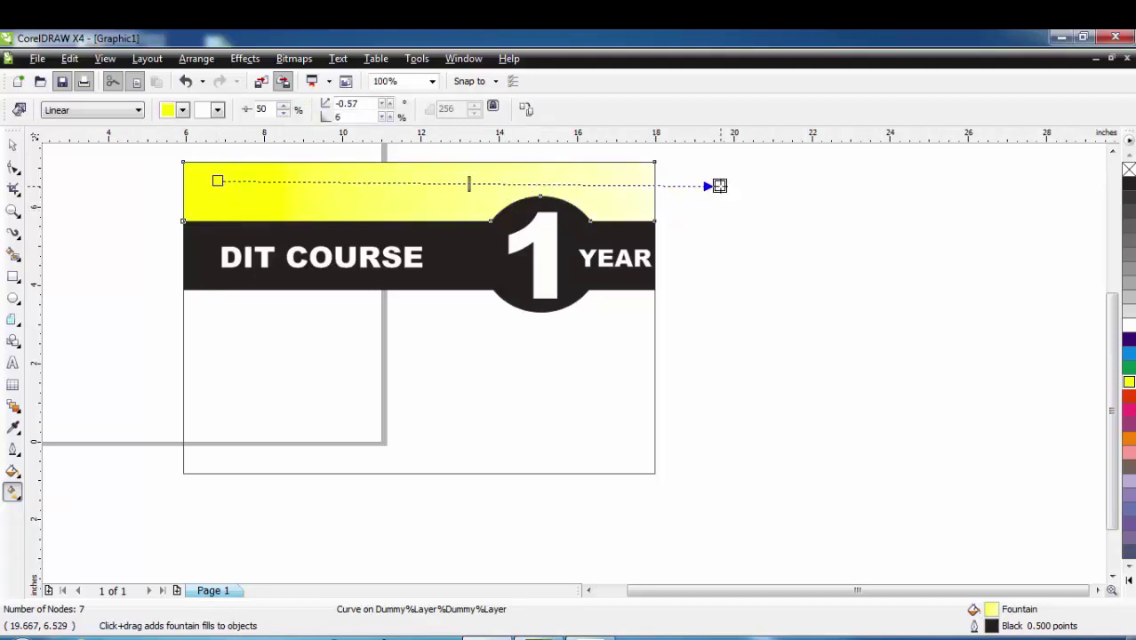
click(1129, 442)
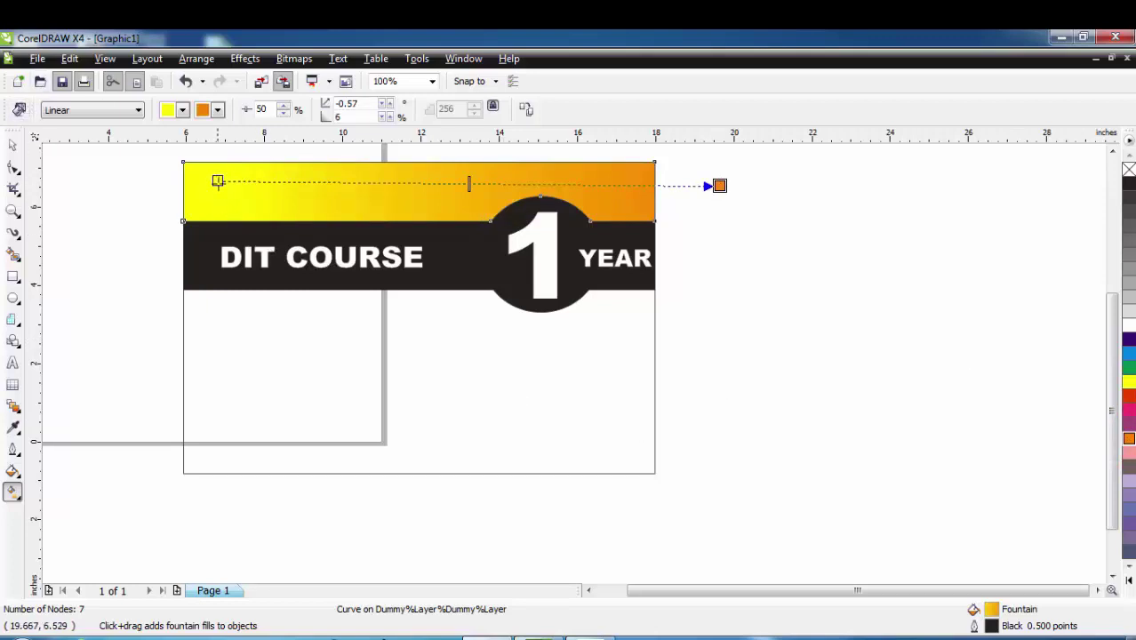
drag(218, 181, 164, 192)
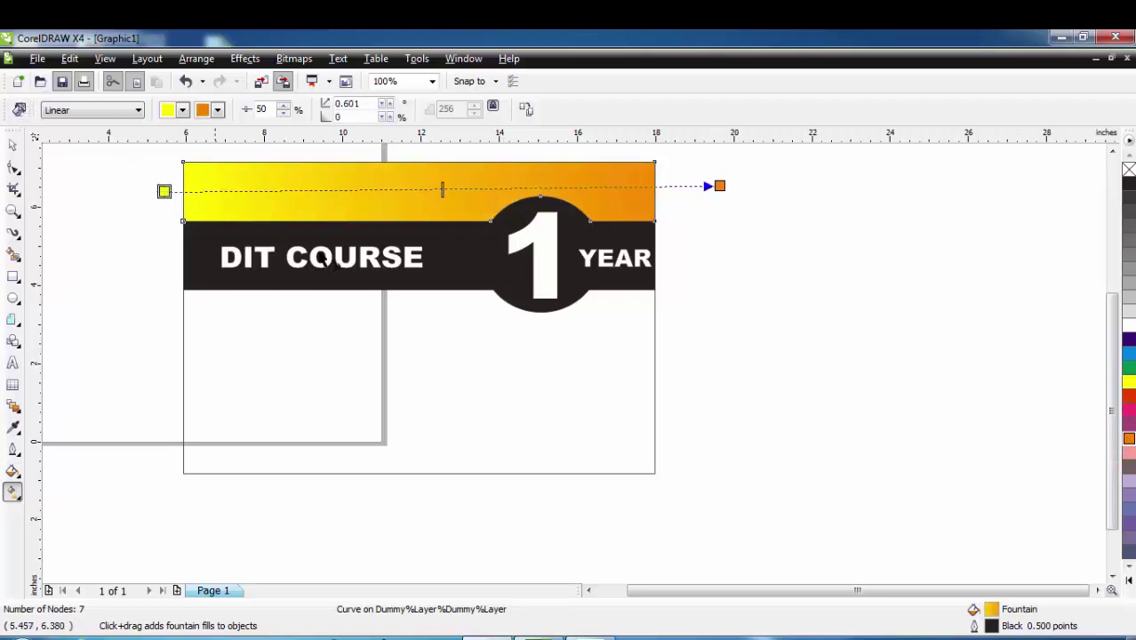
click(443, 189)
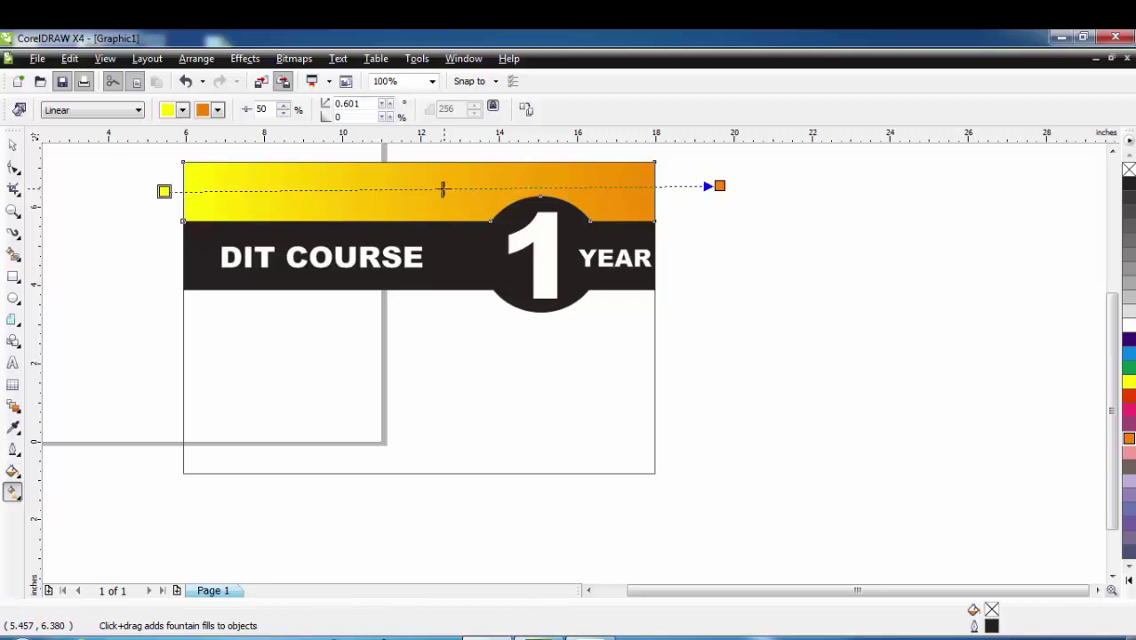
click(13, 147)
click(164, 349)
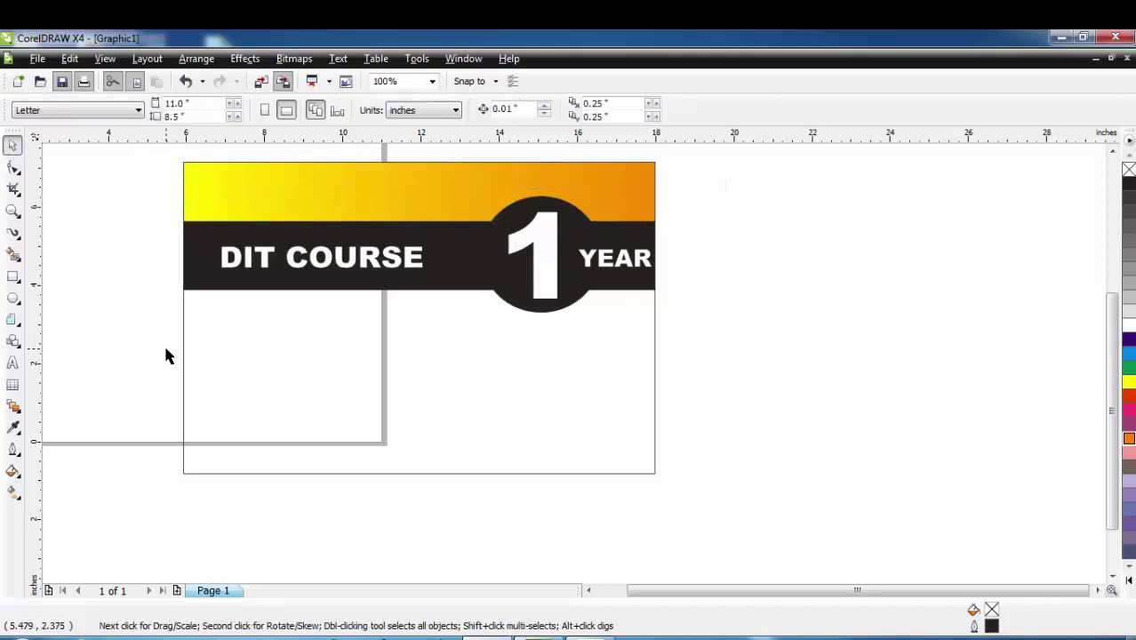
Smart-fill the enclosed area below the black banner and colour it white
click(458, 394)
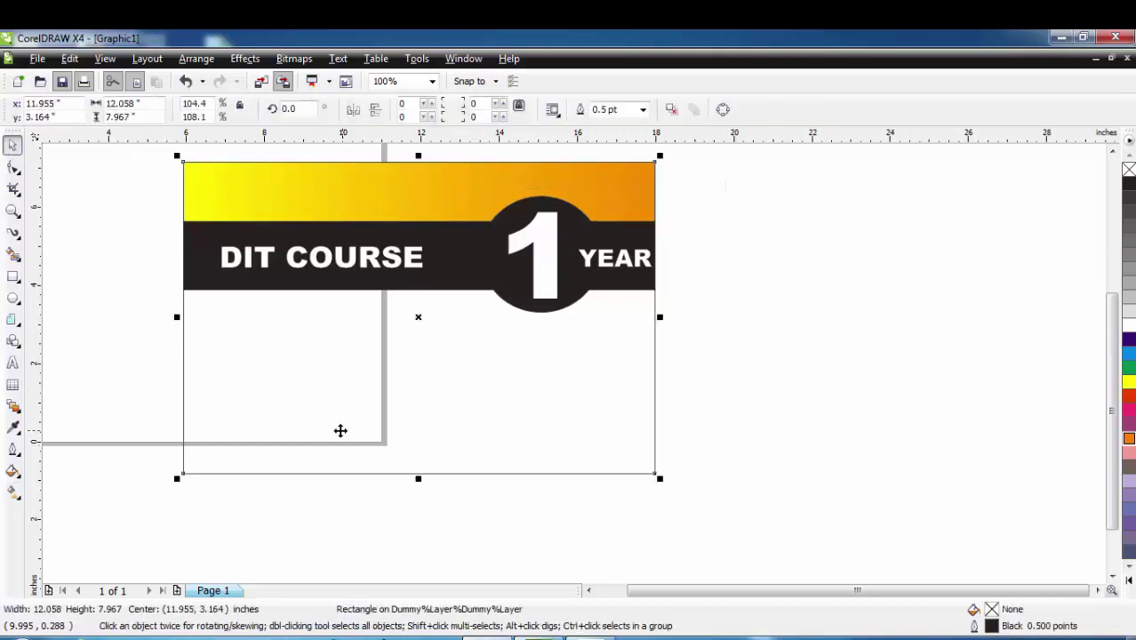
click(16, 255)
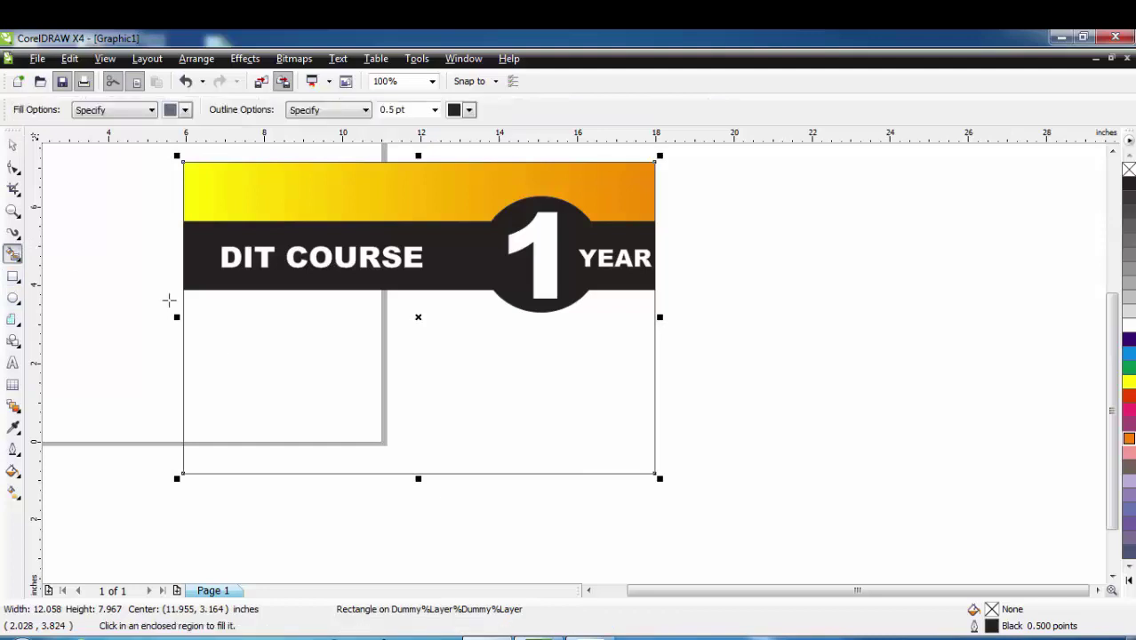
click(275, 356)
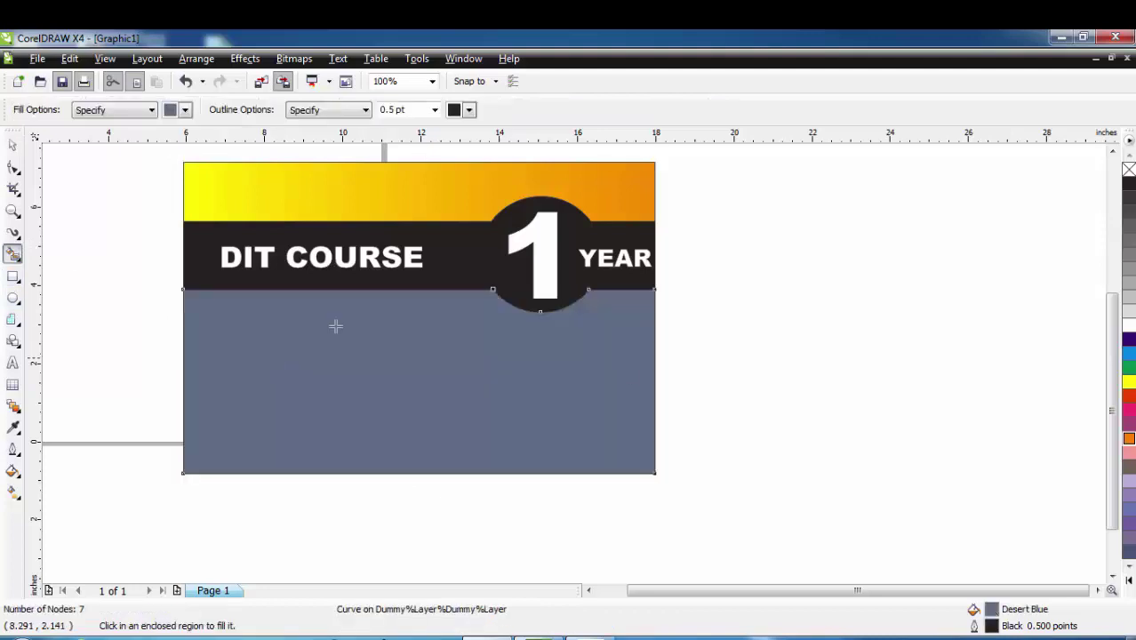
click(1129, 331)
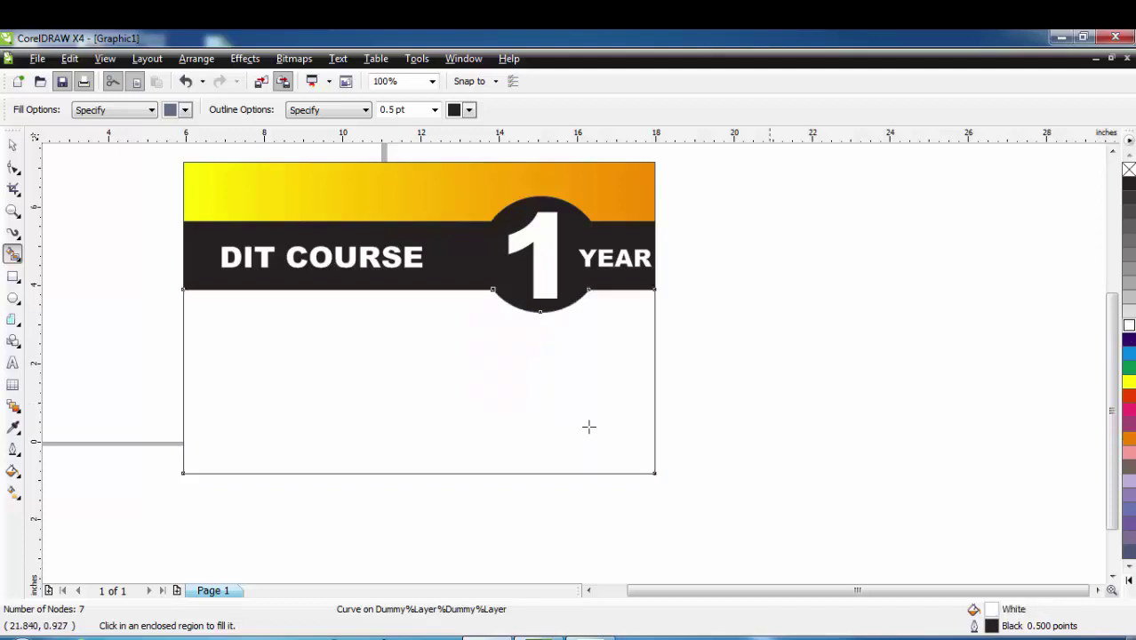
click(14, 145)
click(46, 267)
click(315, 412)
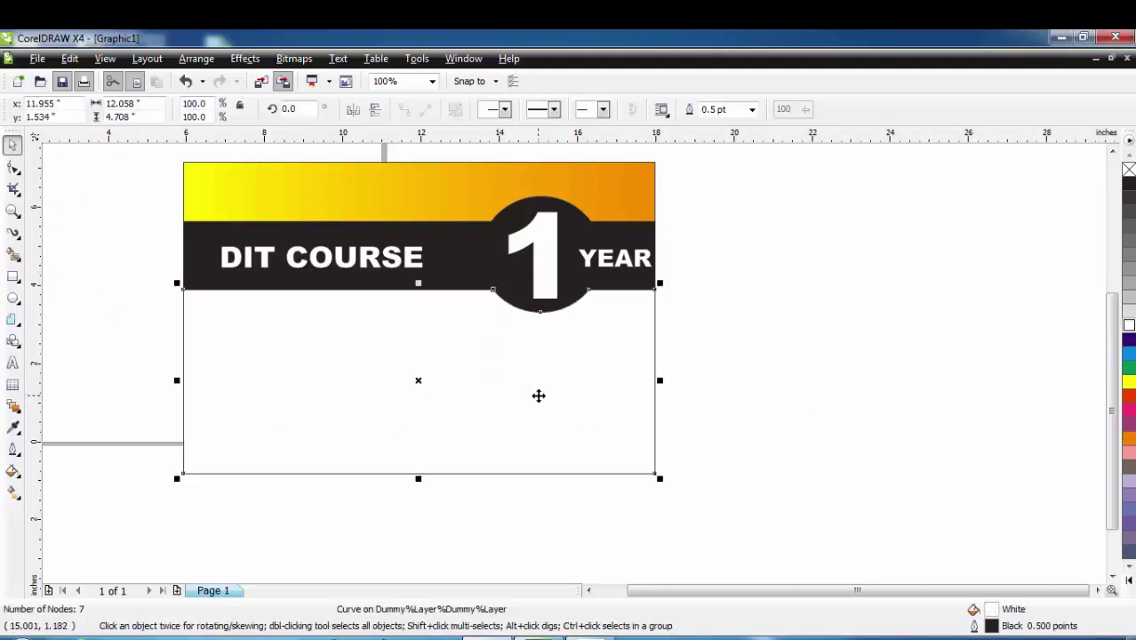
click(794, 378)
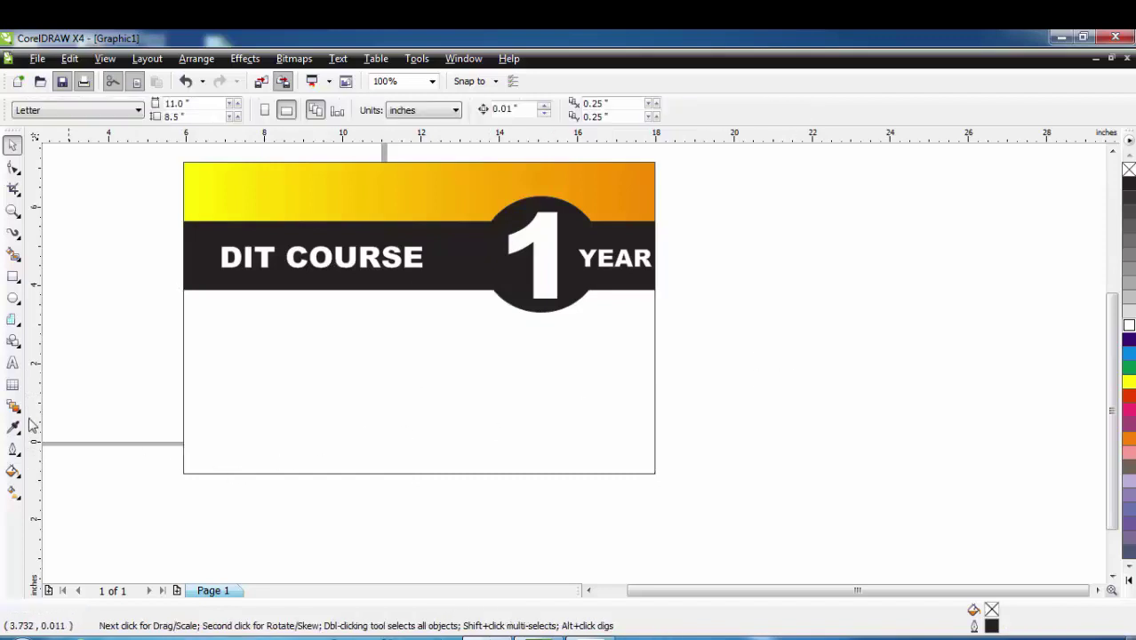
Draw a rectangle about 9.93 by 1.00 inches near the frame's lower edge and fully round its lower-left and upper-right corners
click(13, 278)
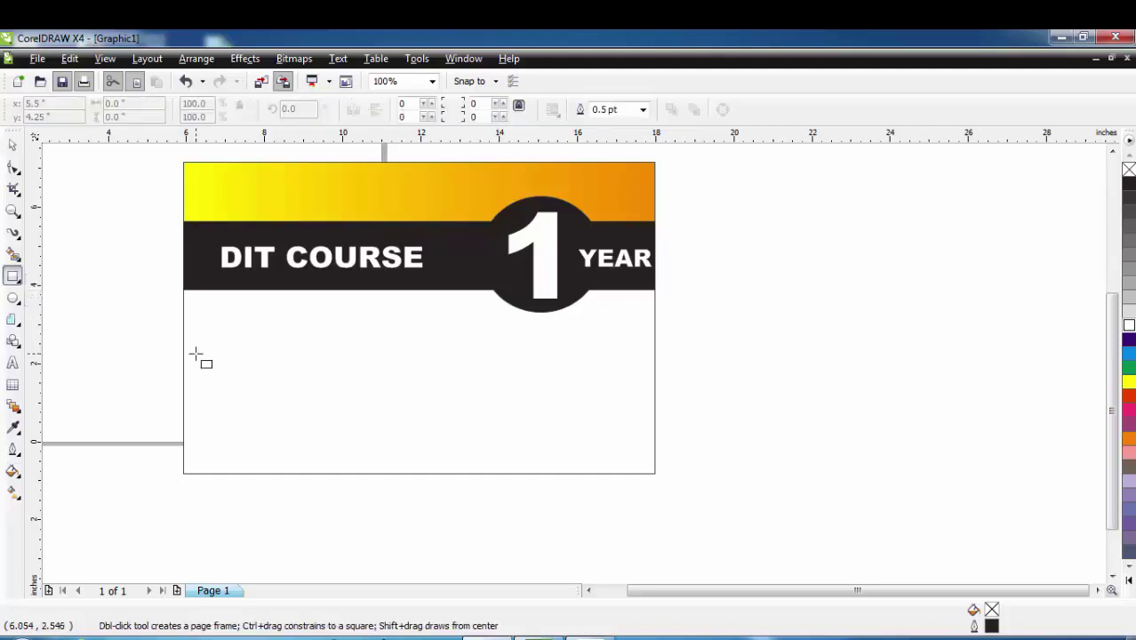
mouse_move(222, 422)
mouse_down()
mouse_move(453, 428)
mouse_move(611, 463)
mouse_up()
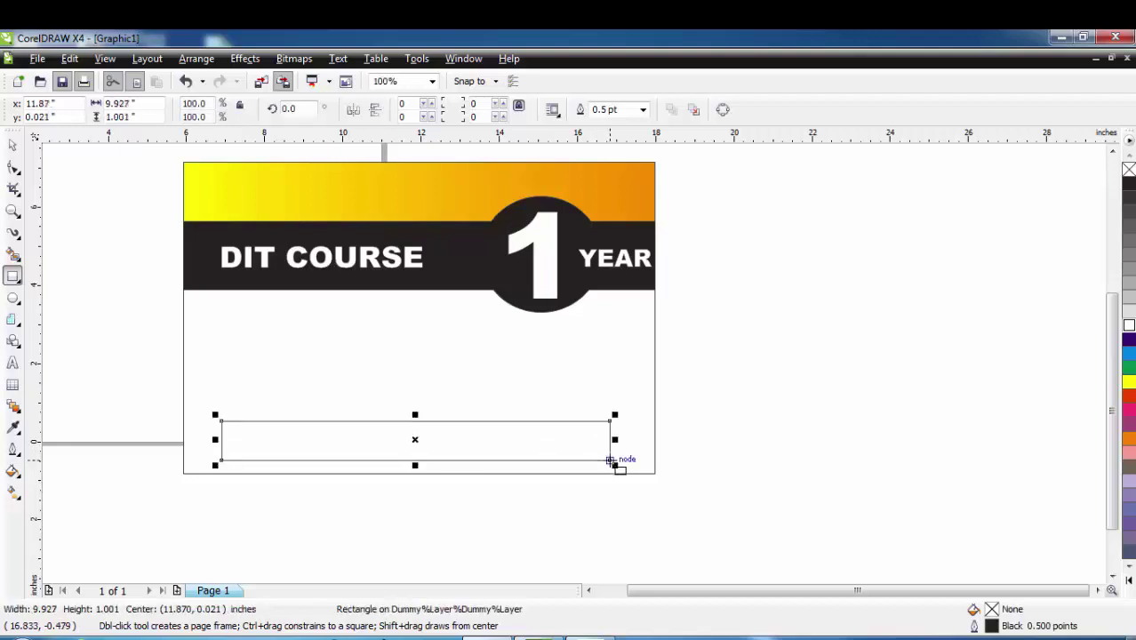
click(14, 169)
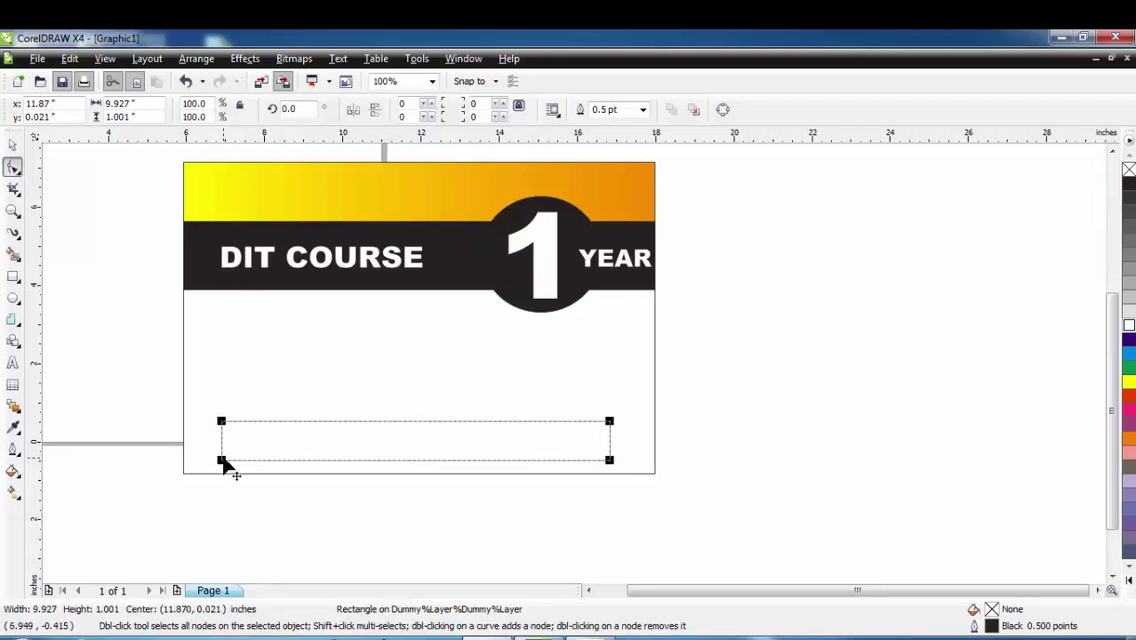
drag(222, 462, 240, 461)
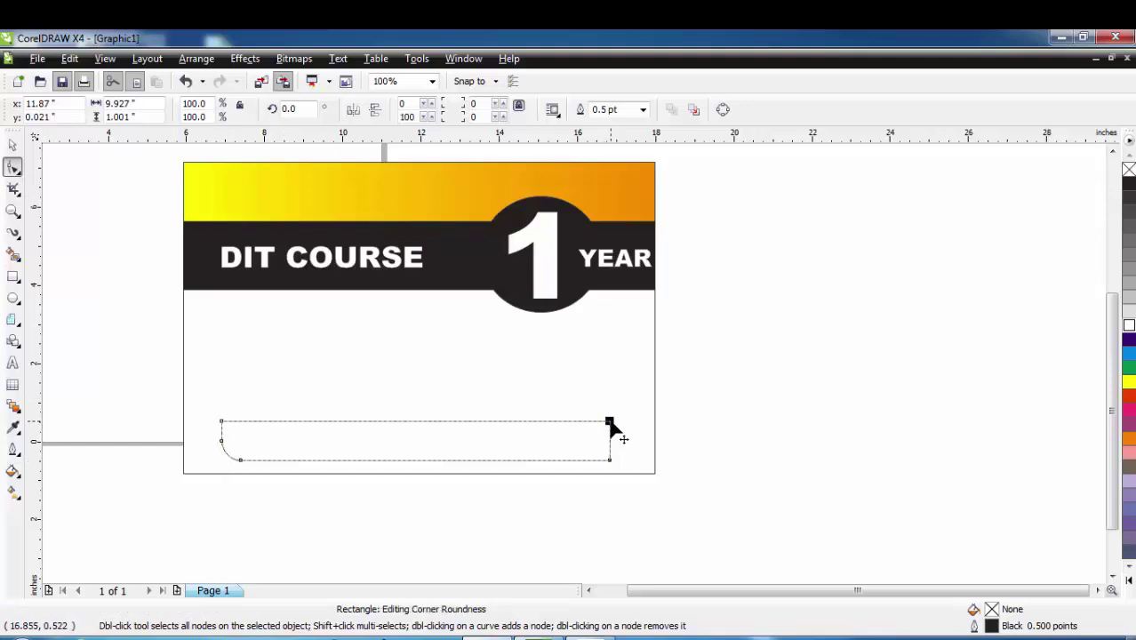
drag(609, 423, 570, 447)
click(12, 144)
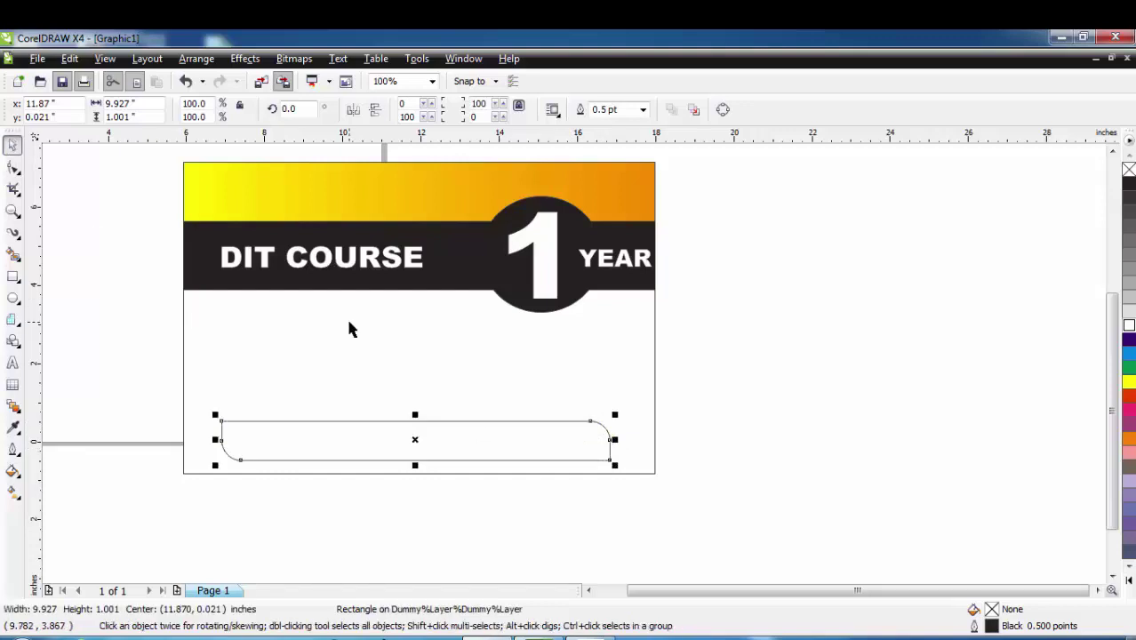
Give the rounded bar a radial fountain fill with dark blue at the centre and light blue at both ends
click(1130, 439)
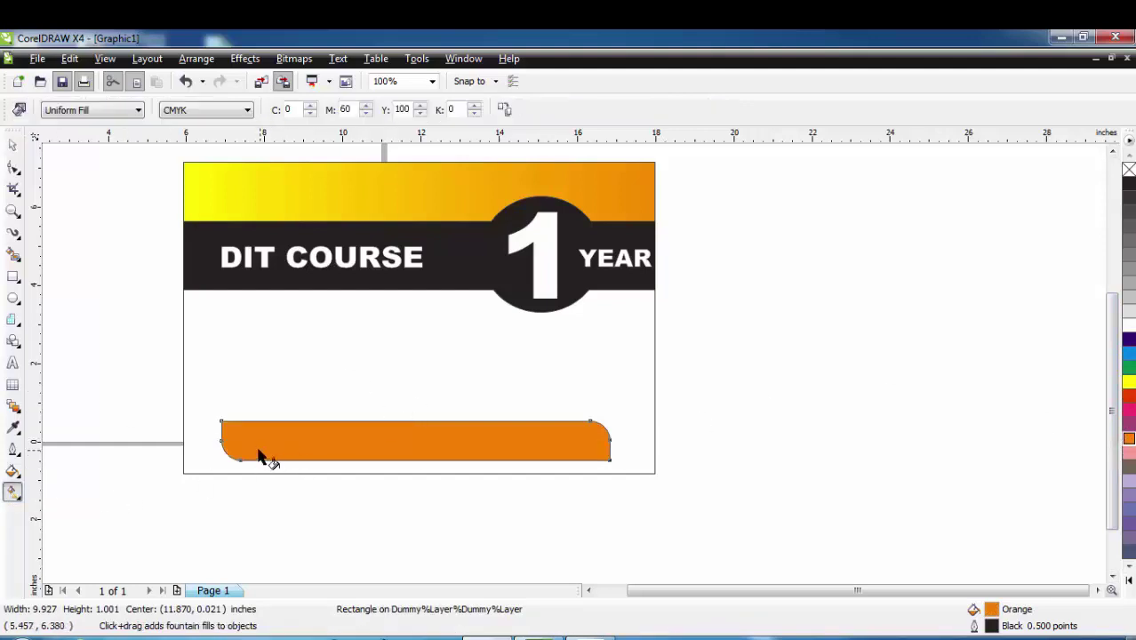
drag(256, 443, 655, 452)
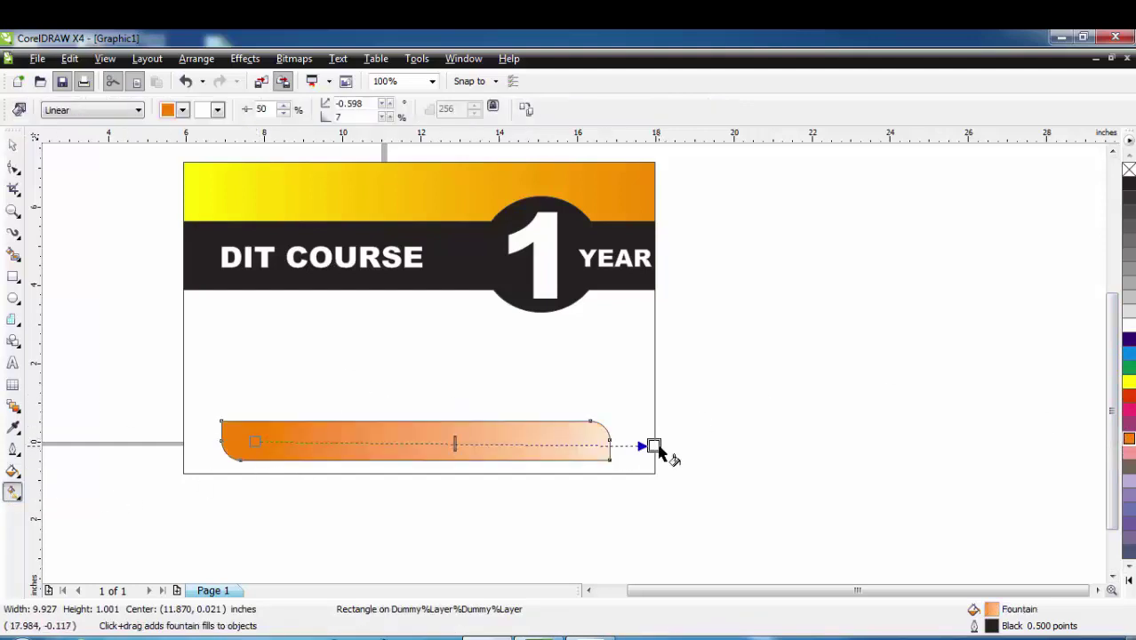
click(138, 110)
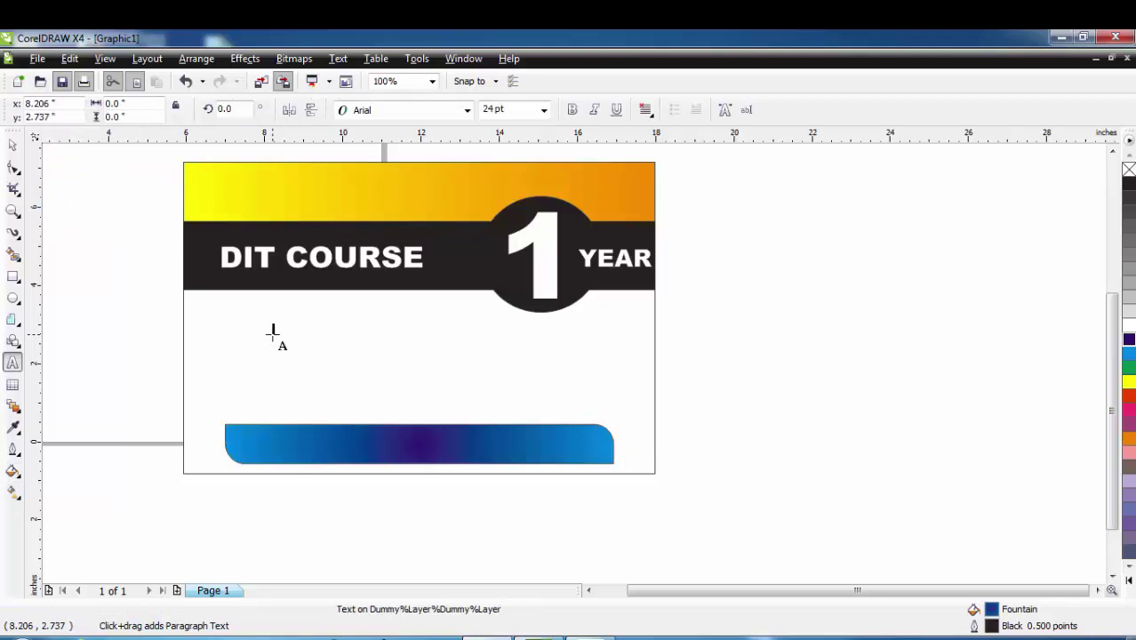
Add the text "NETWORKING" in 24 pt Arial in the white area below "DIT COURSE"
click(273, 334)
text(NE)
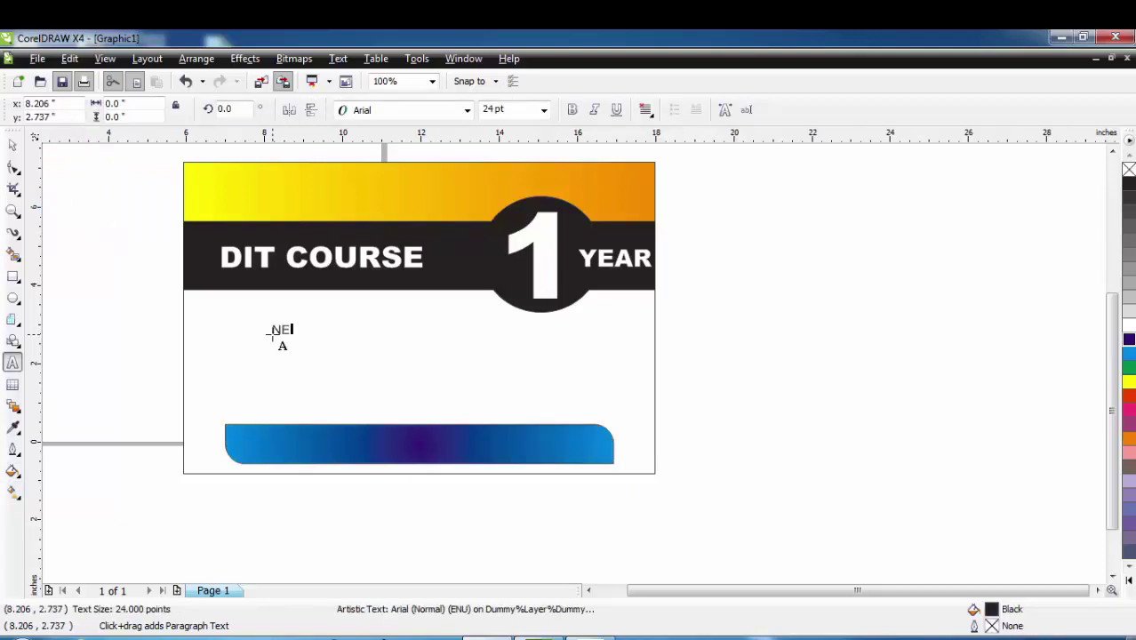
text(TWORKIN)
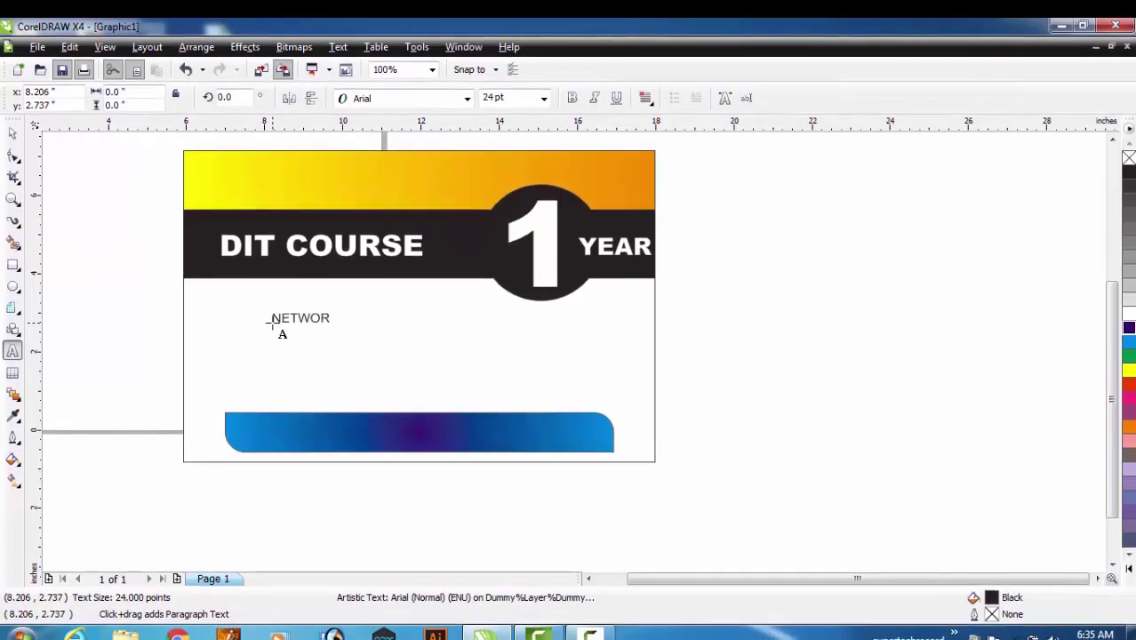
text(G)
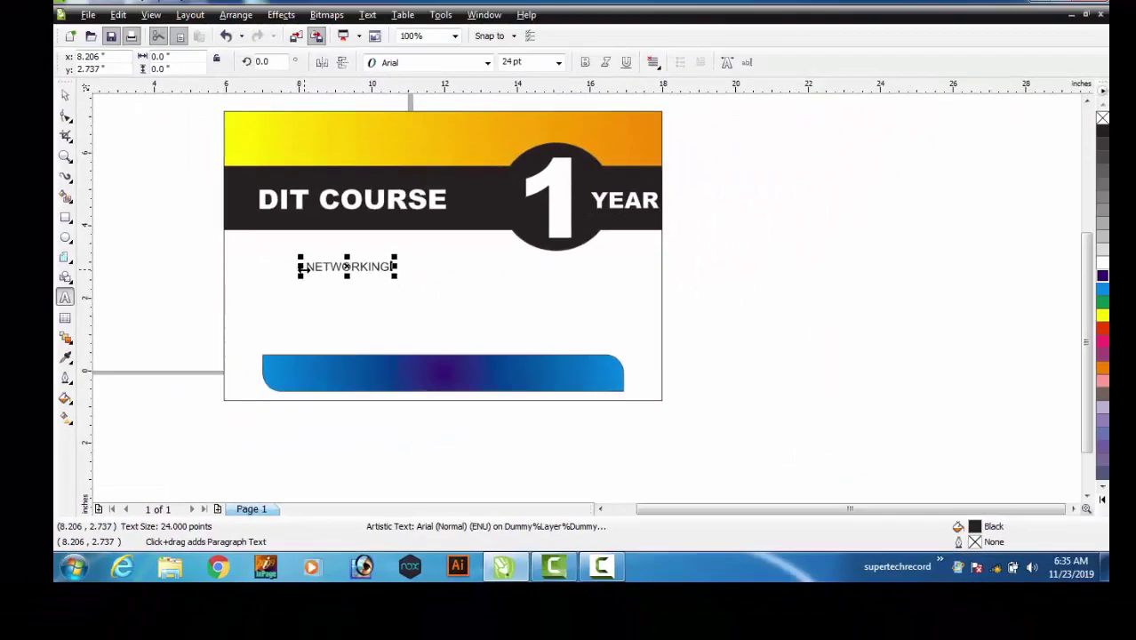
click(66, 96)
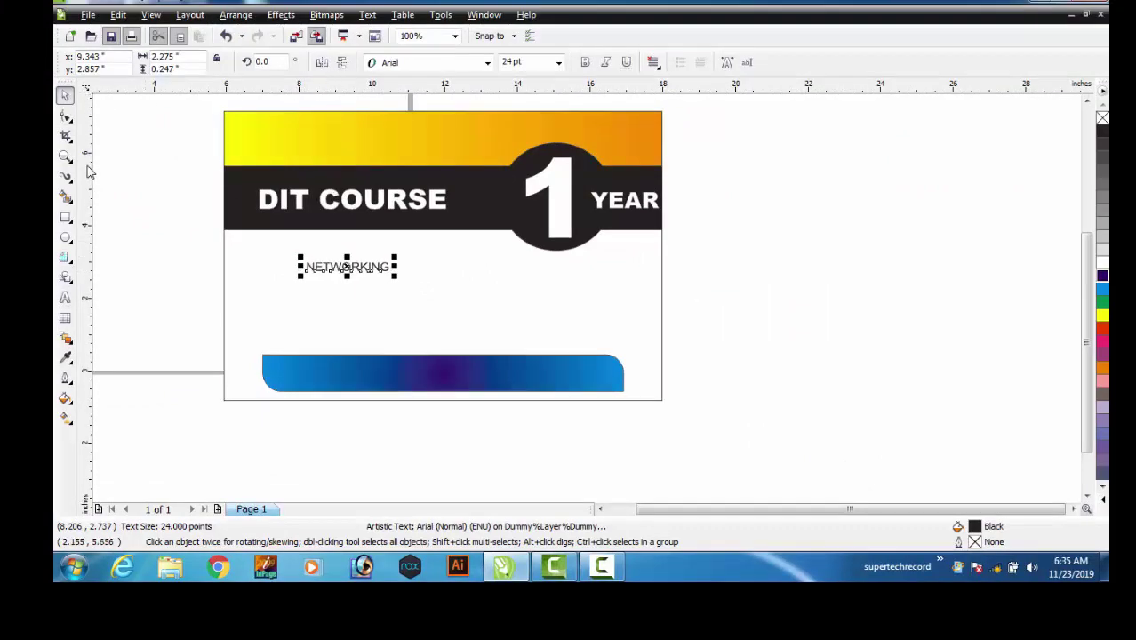
Place a vertical guideline at the start of "DIT COURSE" and align the left edge of the NETWORKING text to it
drag(88, 172, 260, 217)
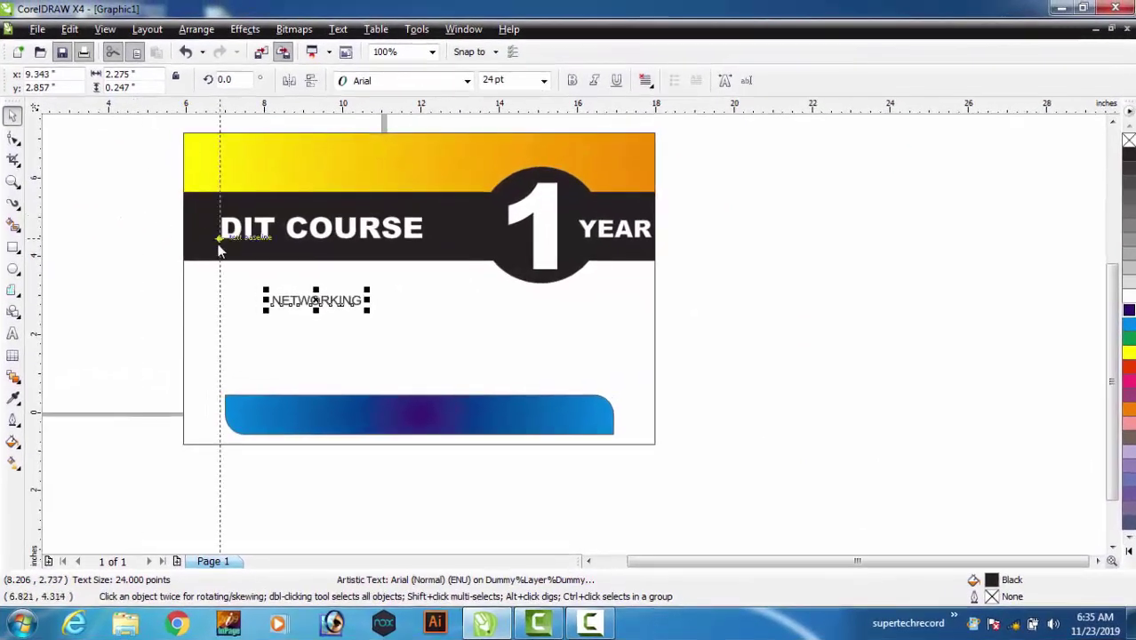
drag(220, 250, 220, 251)
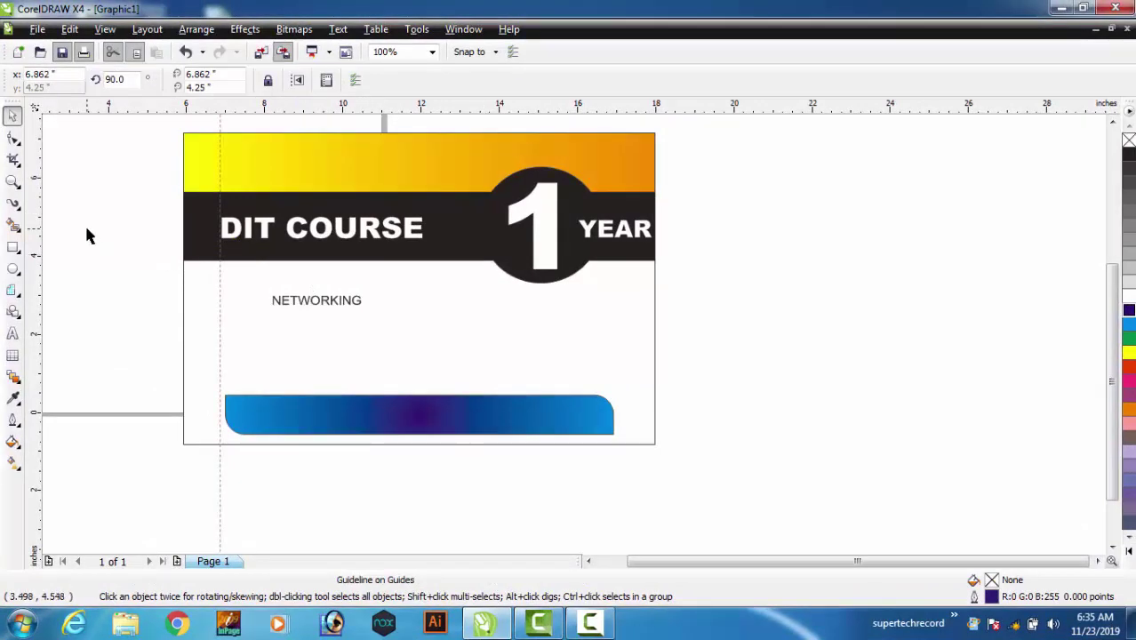
click(13, 183)
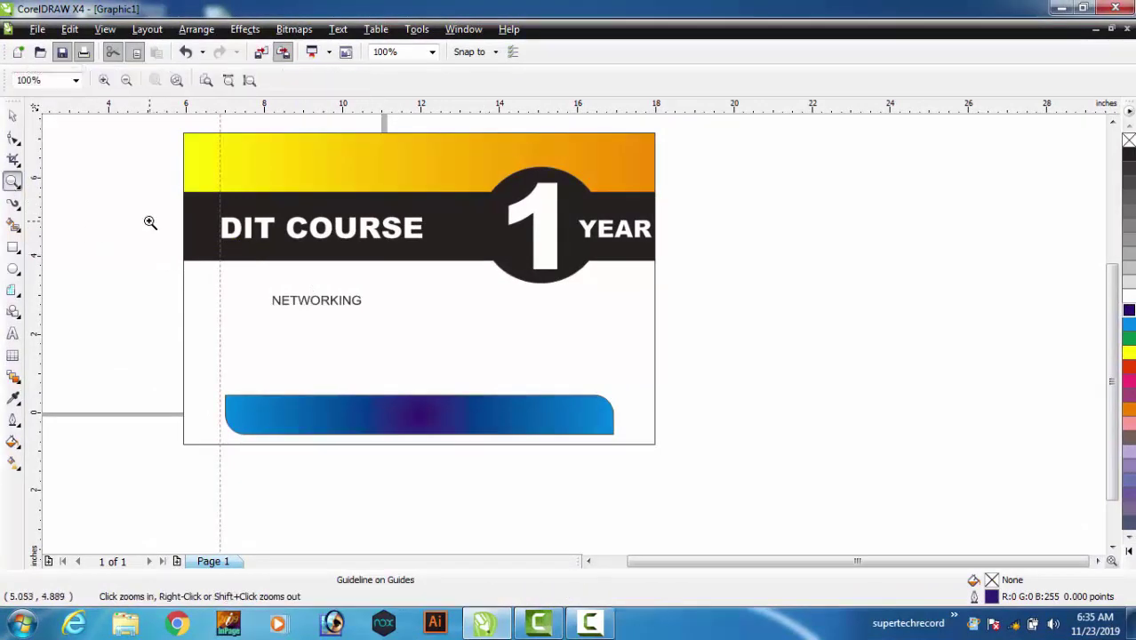
drag(149, 221, 459, 426)
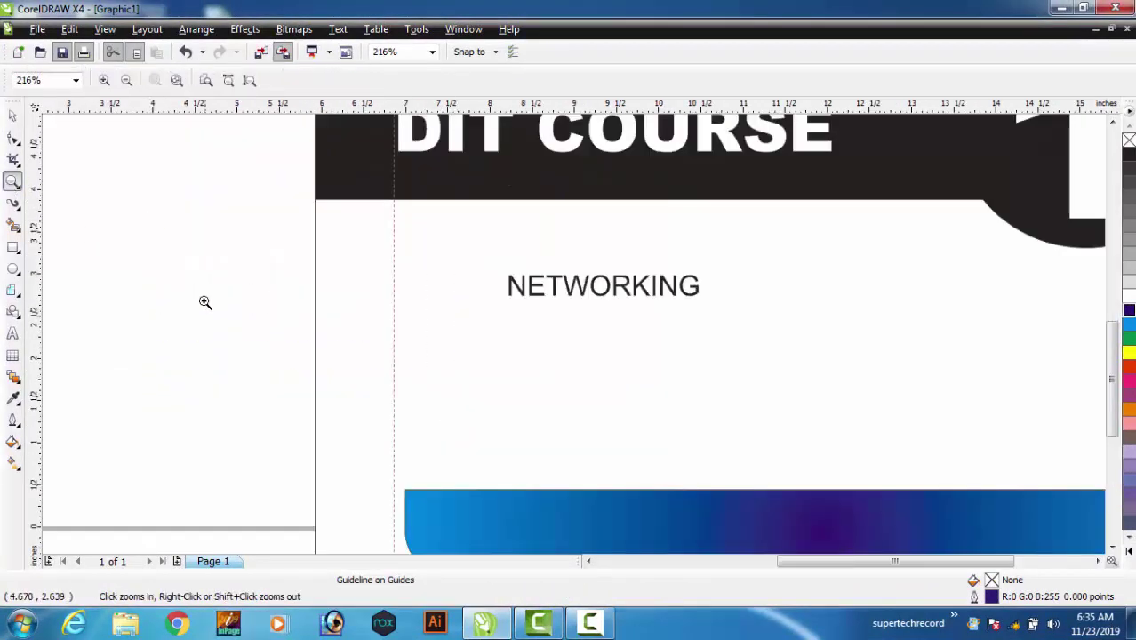
click(13, 116)
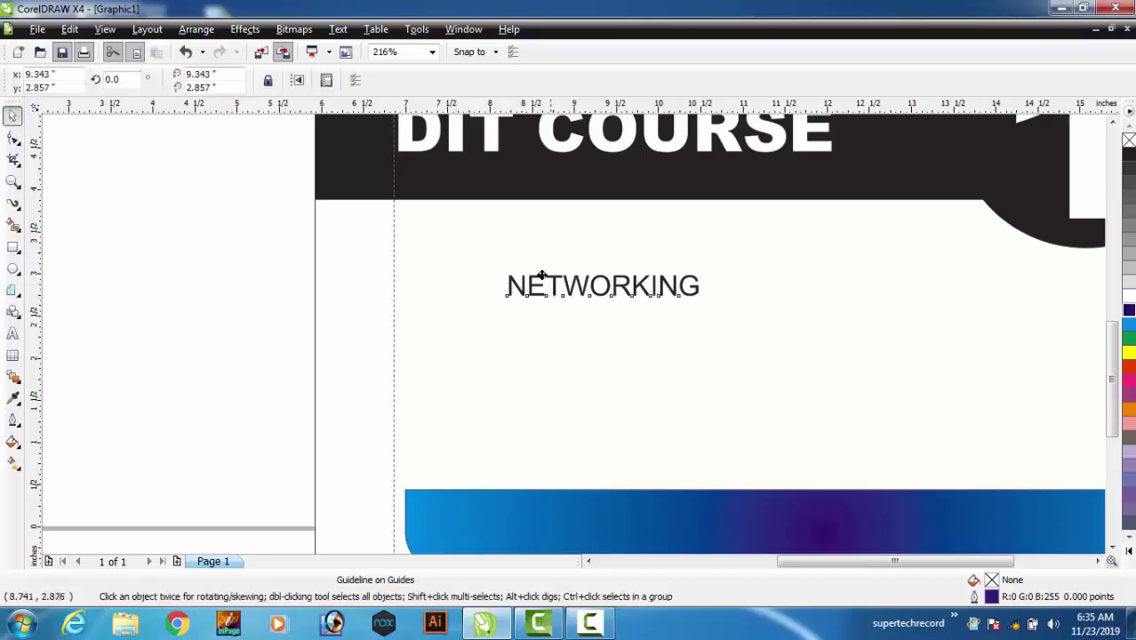
drag(552, 288, 442, 255)
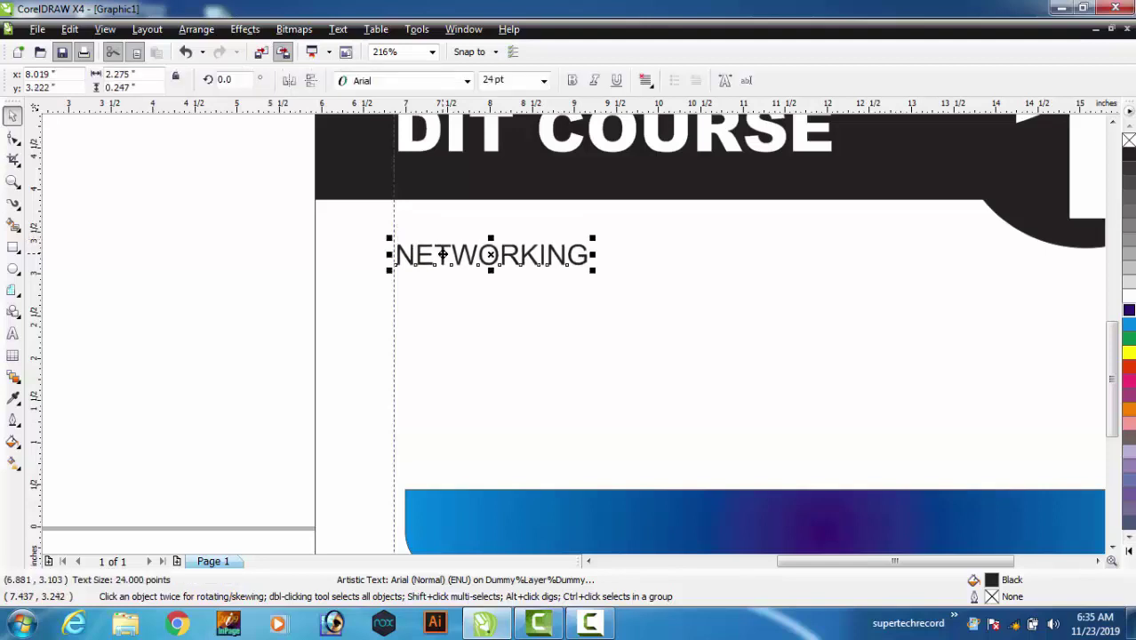
Try Bodoni MT Black as the font of the NETWORKING text
click(466, 81)
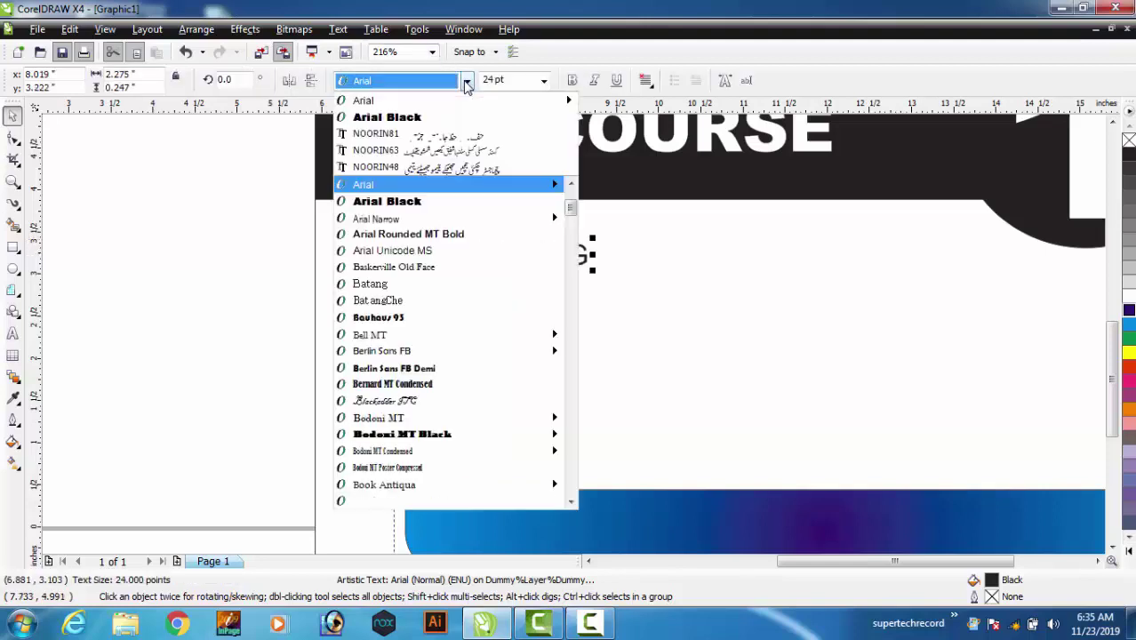
mouse_move(498, 434)
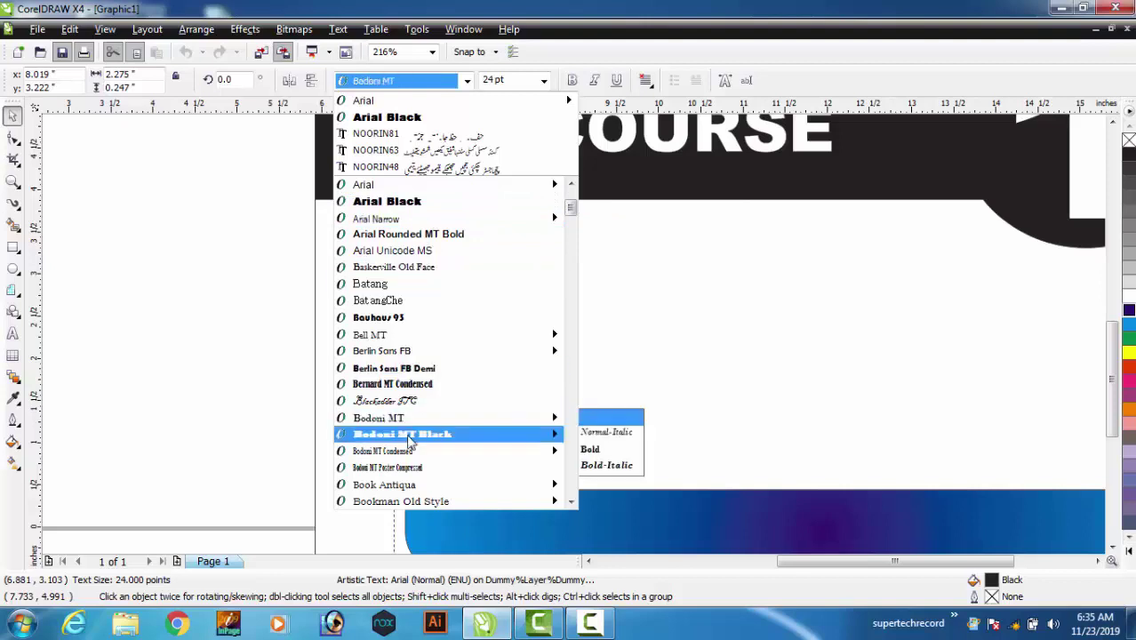
click(612, 431)
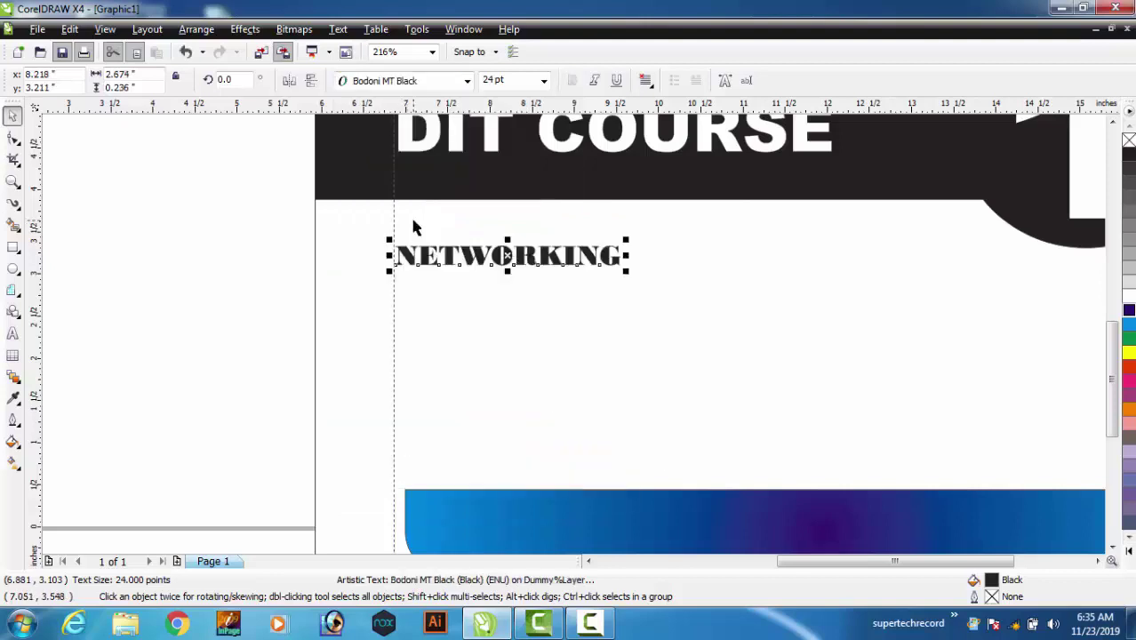
Set the font of the NETWORKING text to Arial Black
click(468, 81)
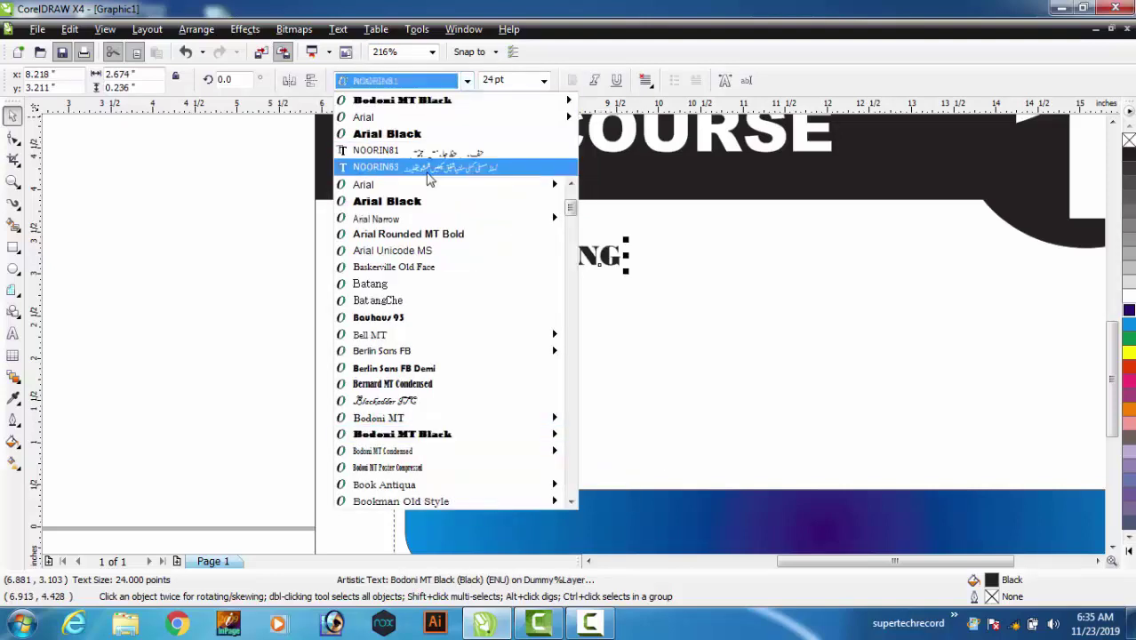
click(416, 199)
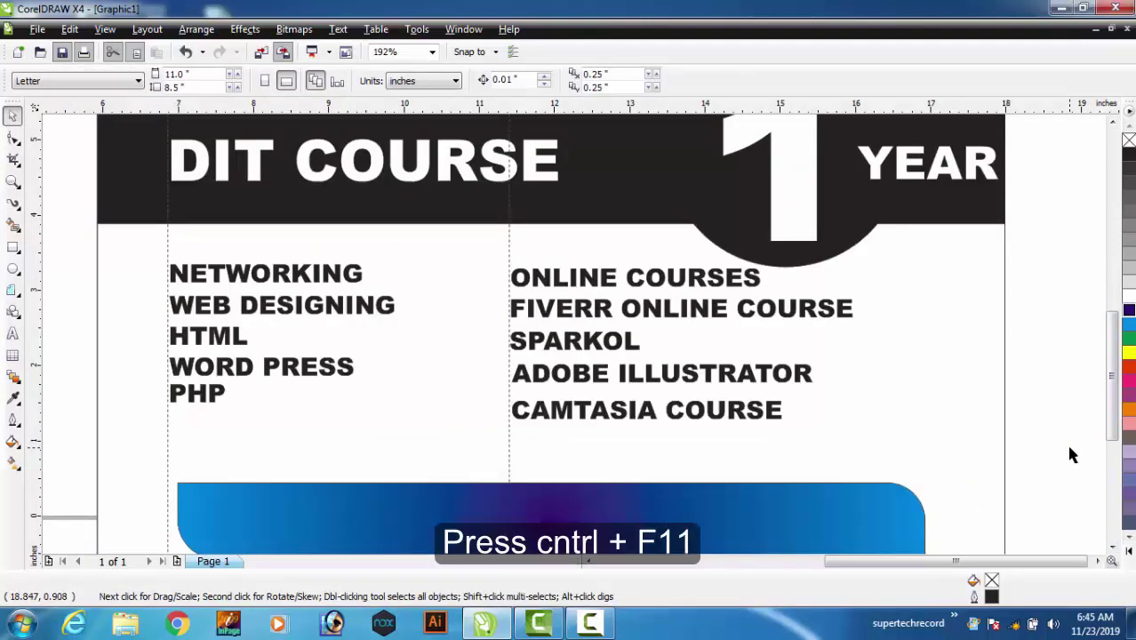
Find the degree sign (°) among the Arial characters for Insert Character and select it
key(ctrl+F11)
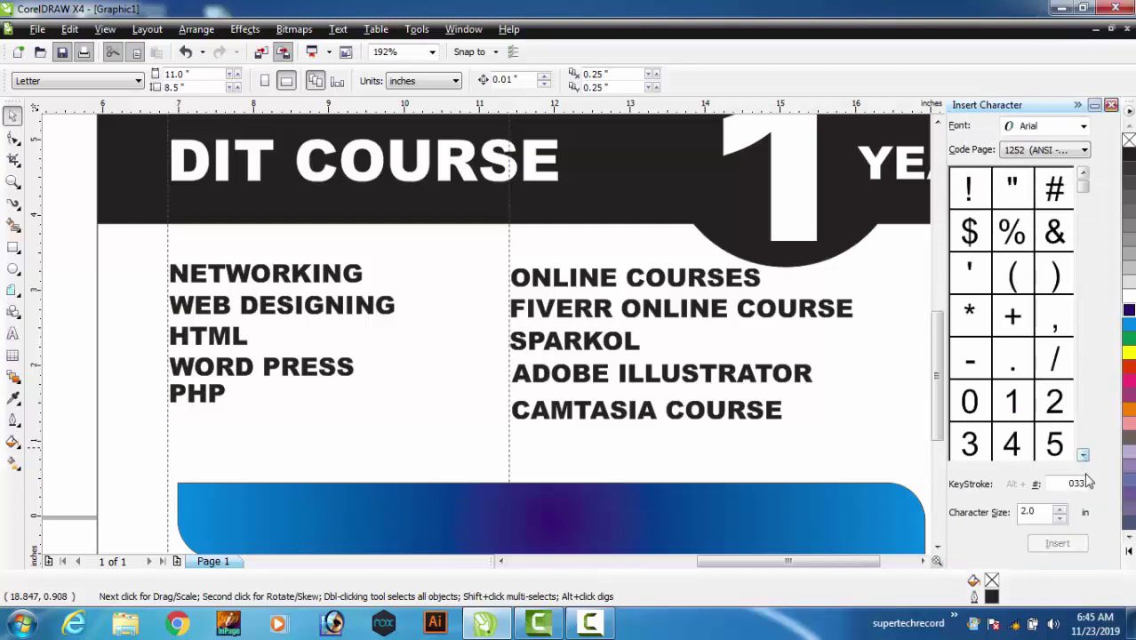
click(1083, 457)
click(1084, 457)
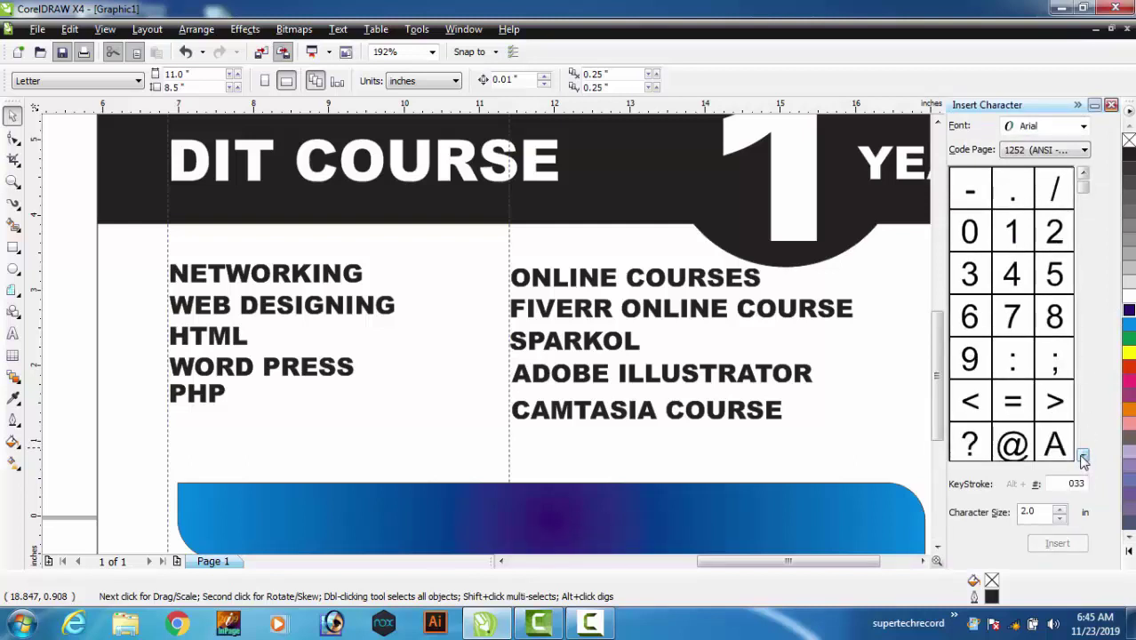
click(1055, 410)
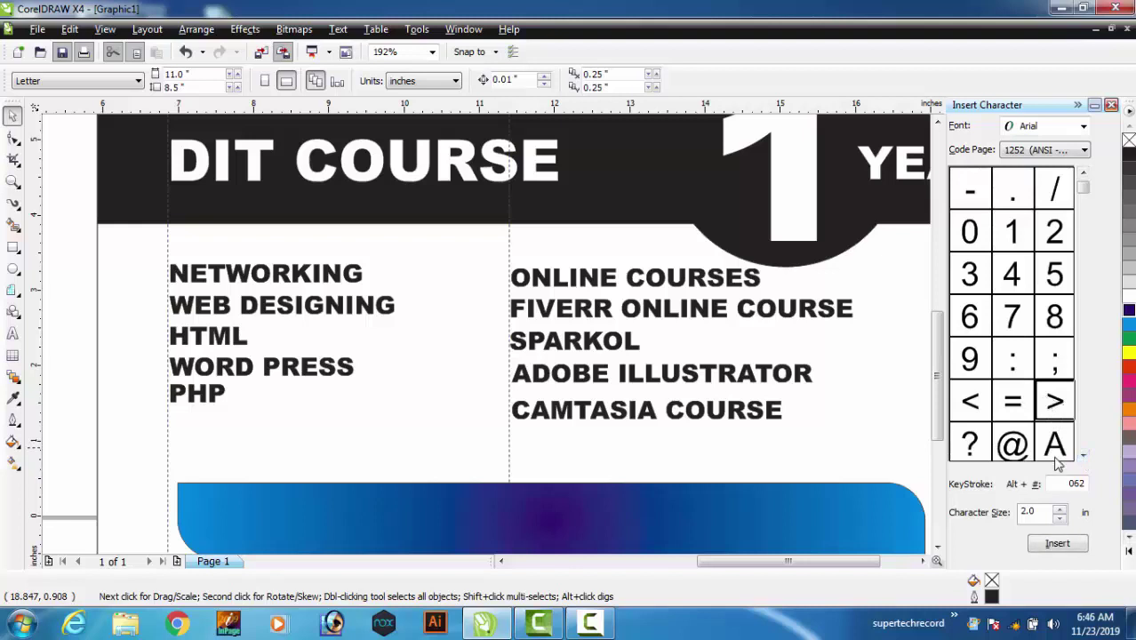
click(1083, 456)
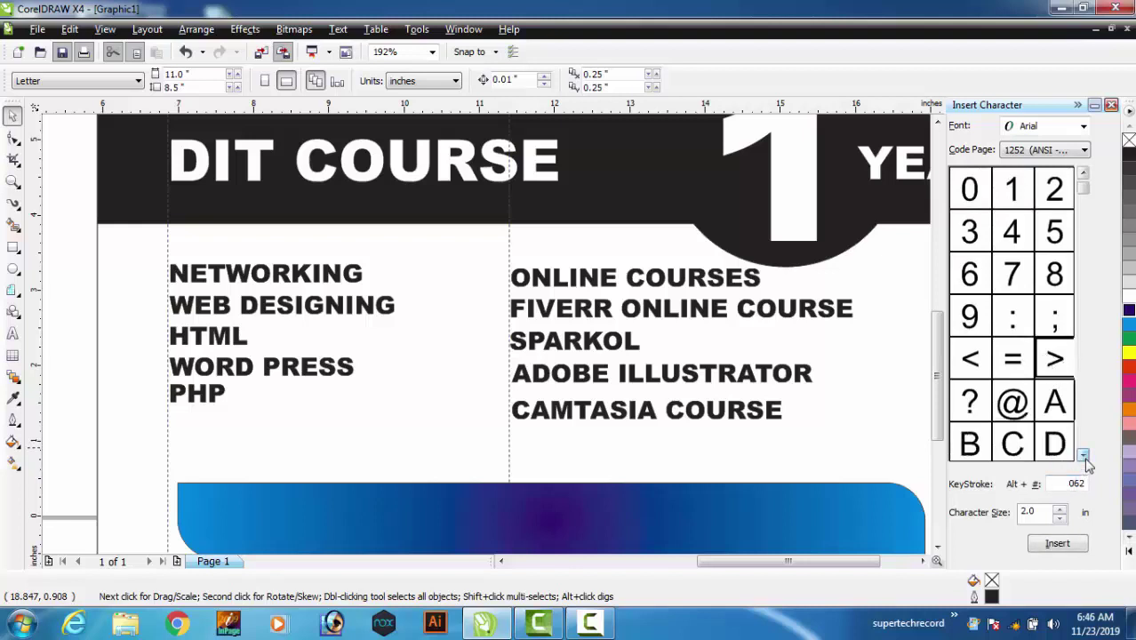
click(1083, 455)
click(1083, 456)
click(1083, 455)
click(1083, 456)
click(1083, 455)
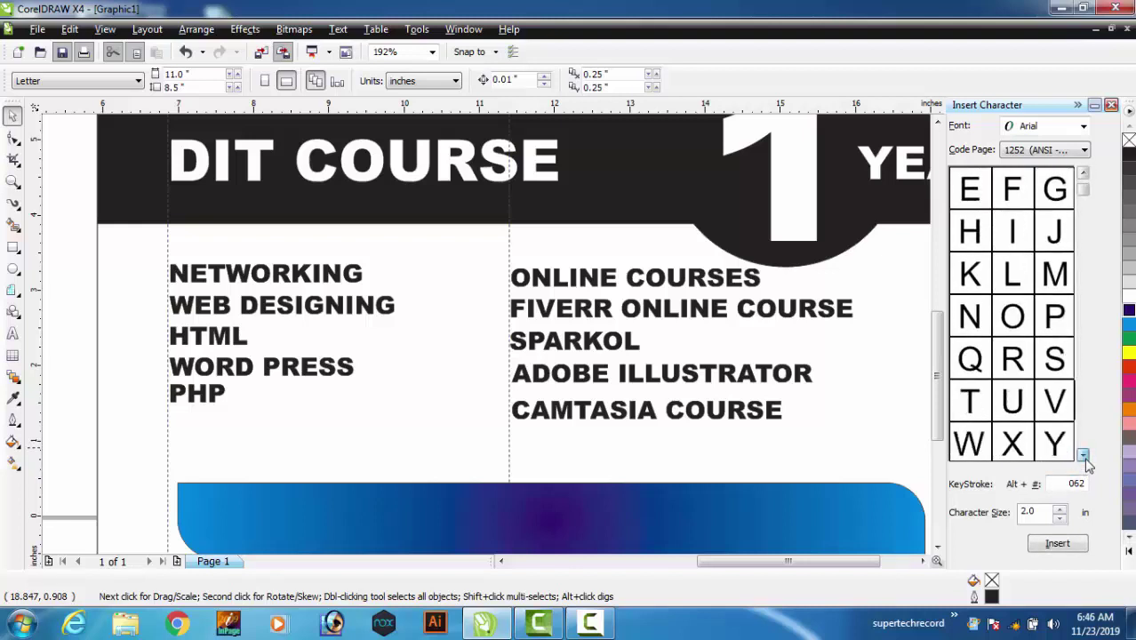
click(1083, 455)
click(1083, 455)
click(1083, 455)
click(1083, 456)
click(1083, 455)
click(1083, 455)
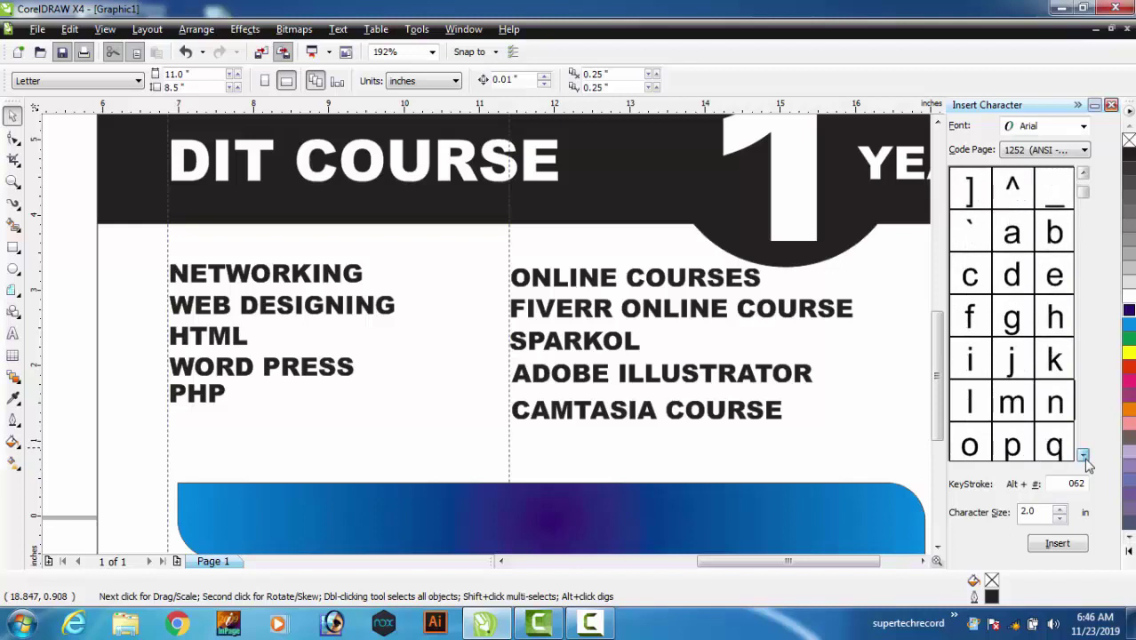
click(1083, 456)
click(1083, 455)
click(1083, 455)
click(1083, 455)
click(1084, 456)
click(1083, 455)
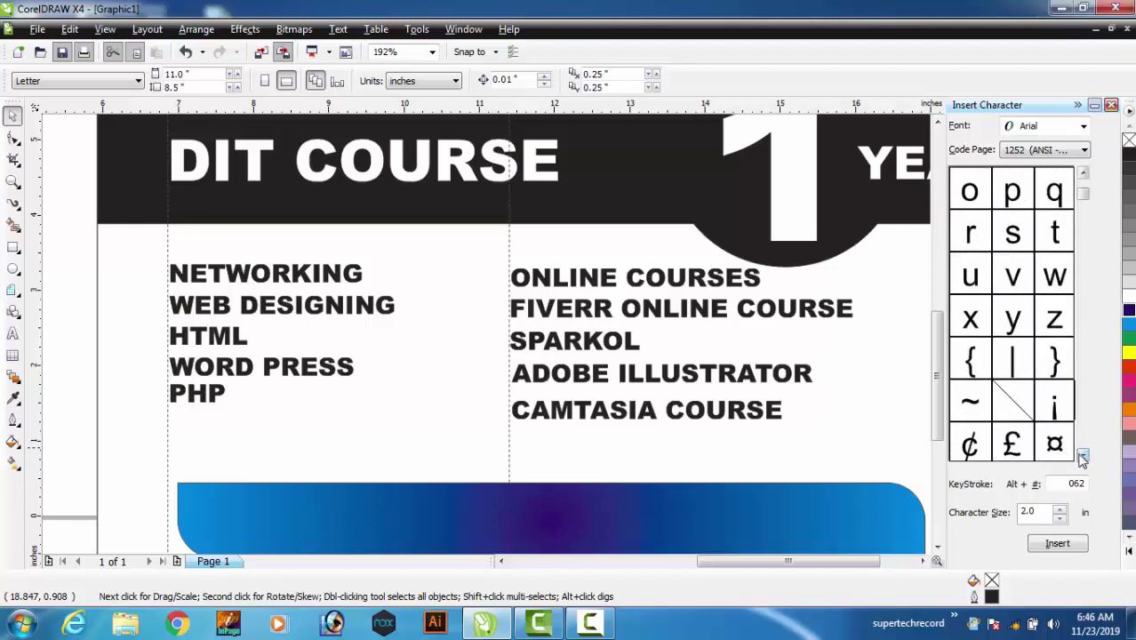
click(1083, 455)
click(1083, 455)
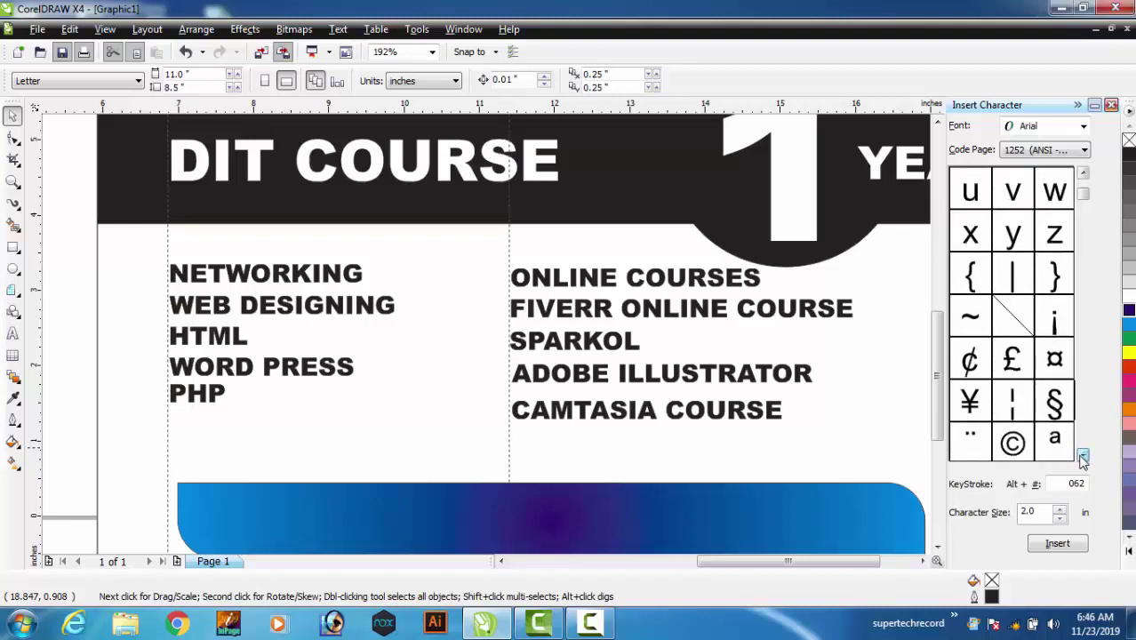
click(1083, 455)
click(1083, 455)
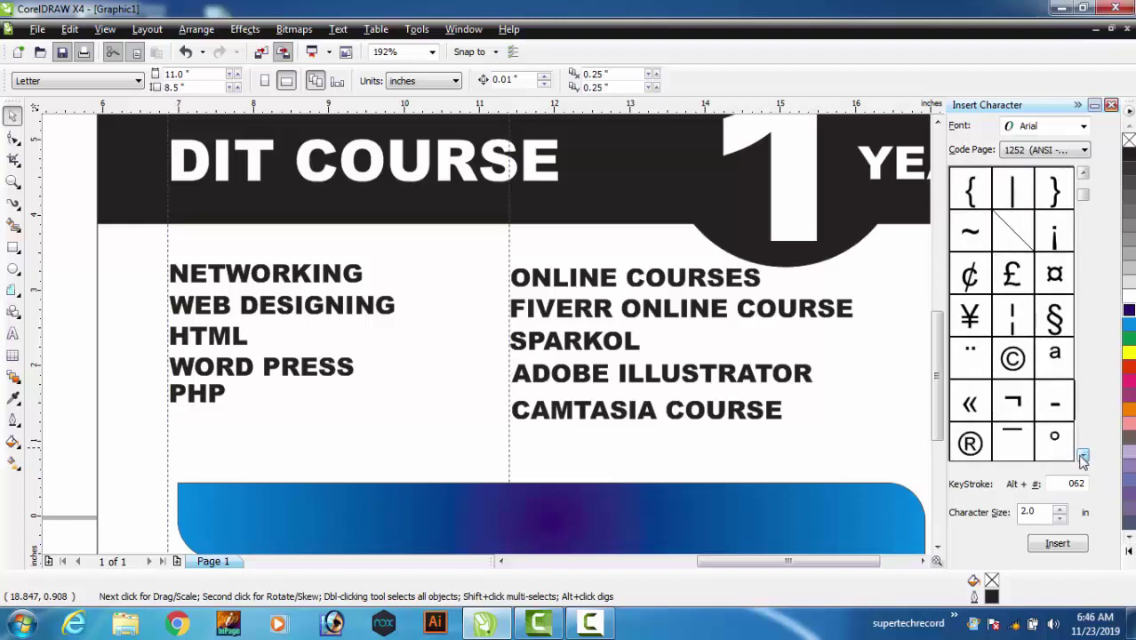
click(1055, 441)
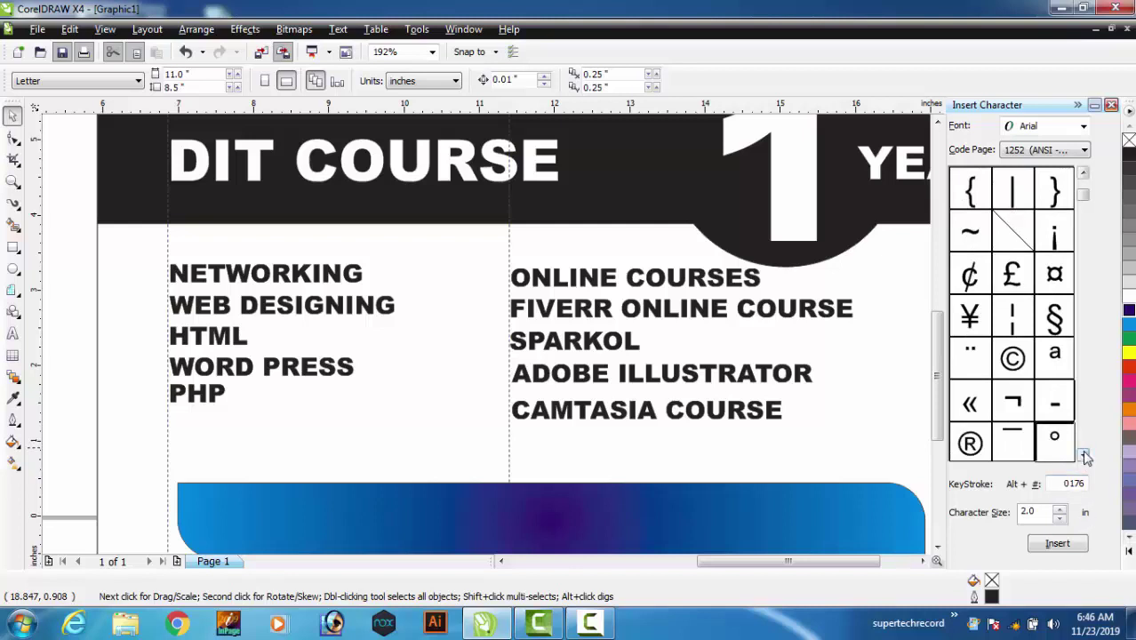
Look through the Arial characters that follow the degree sign
scroll(1085, 456, down, 7)
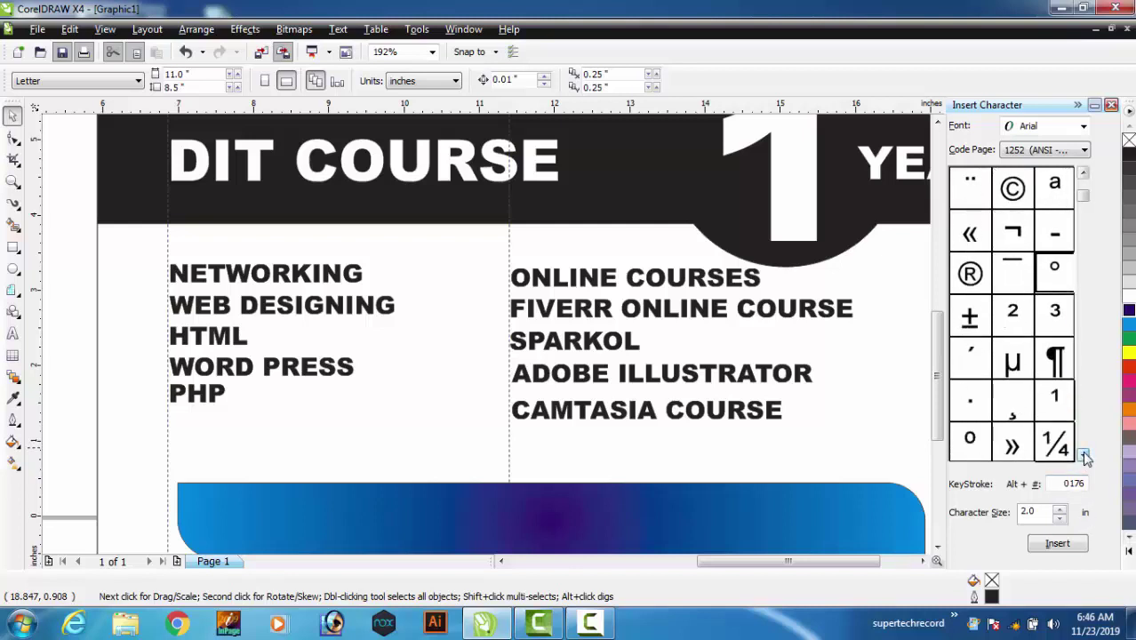
click(1084, 456)
click(1085, 456)
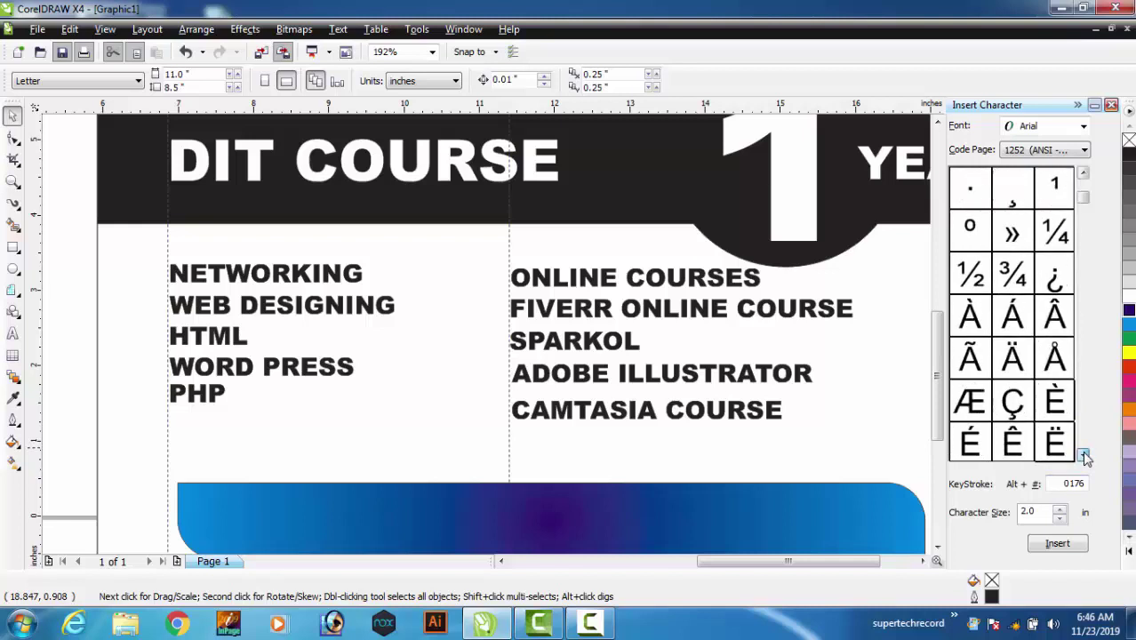
click(1085, 456)
click(1085, 456)
click(1085, 457)
click(1084, 457)
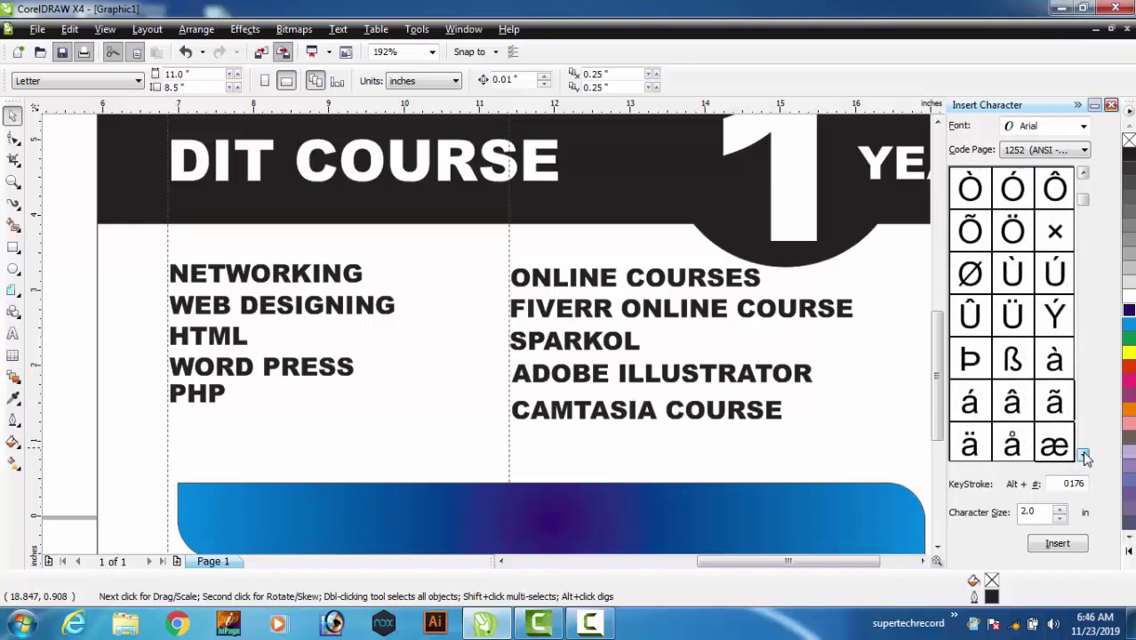
click(1085, 456)
click(1085, 457)
Insert the degree sign as a ring beside the black banner, filled blue and scaled down to about 0.38 inches
click(1050, 542)
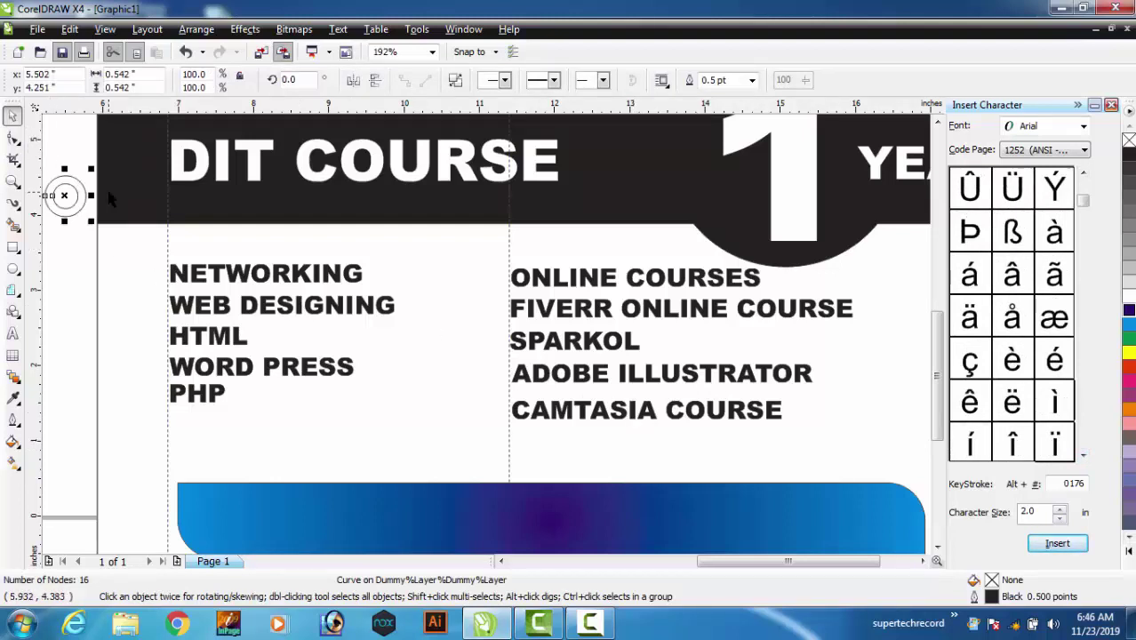
click(1130, 310)
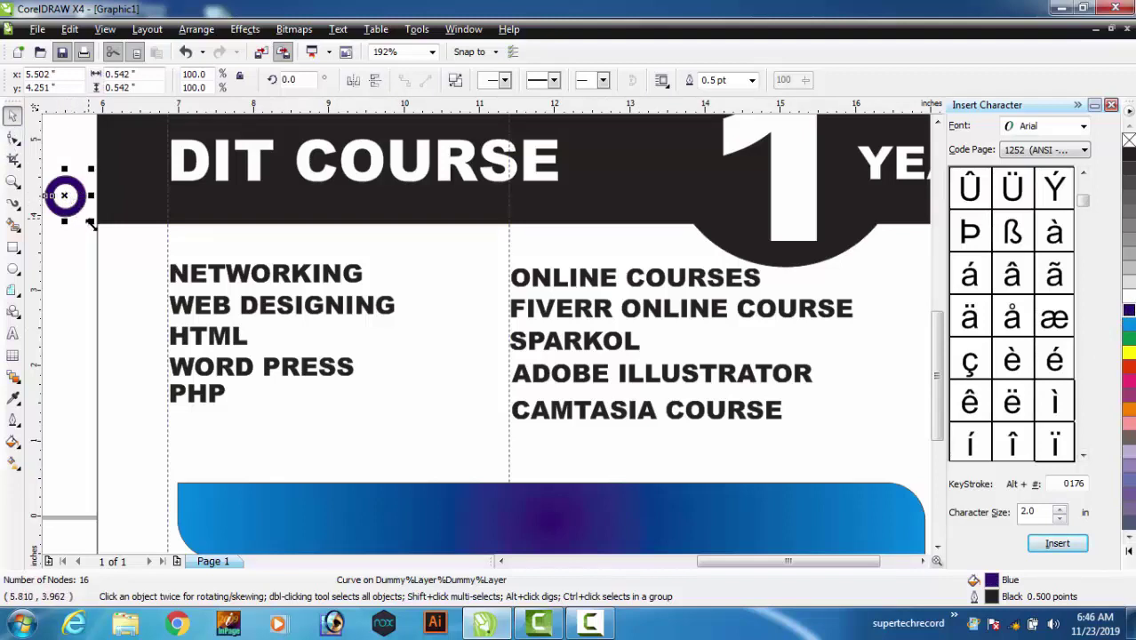
drag(92, 224, 86, 215)
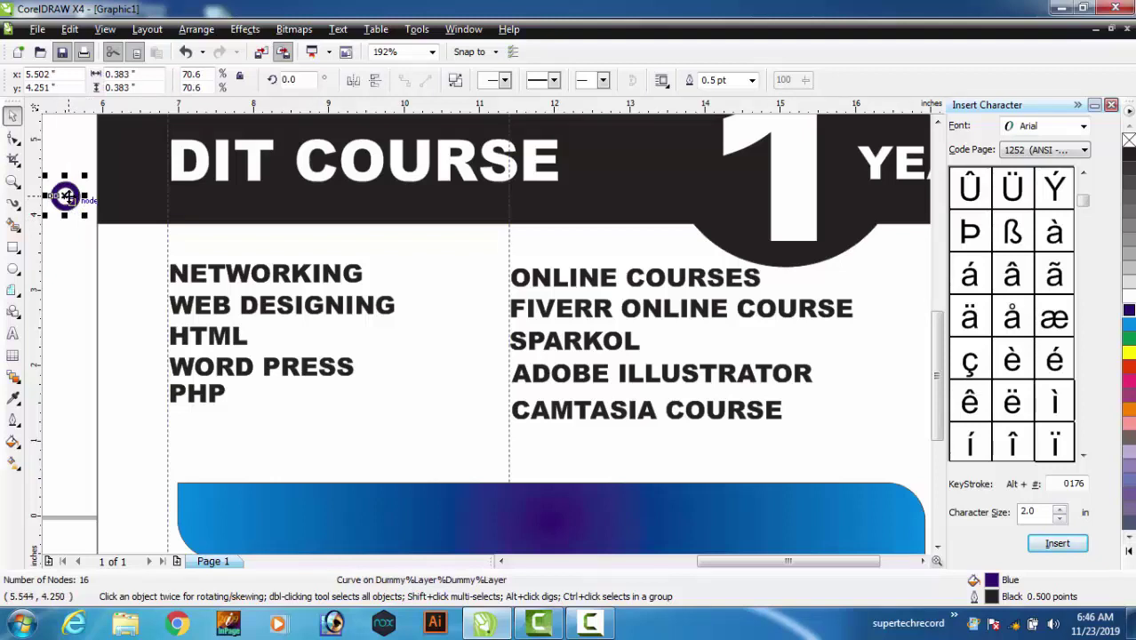
Move the blue ring directly in front of the NETWORKING text as a bullet
click(129, 247)
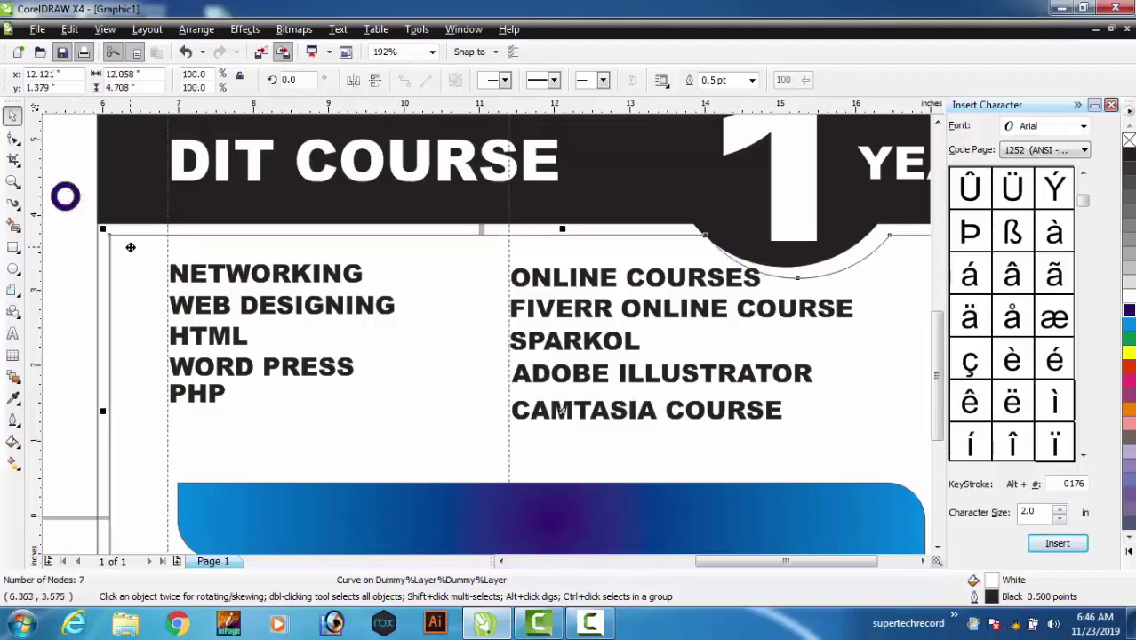
key(Escape)
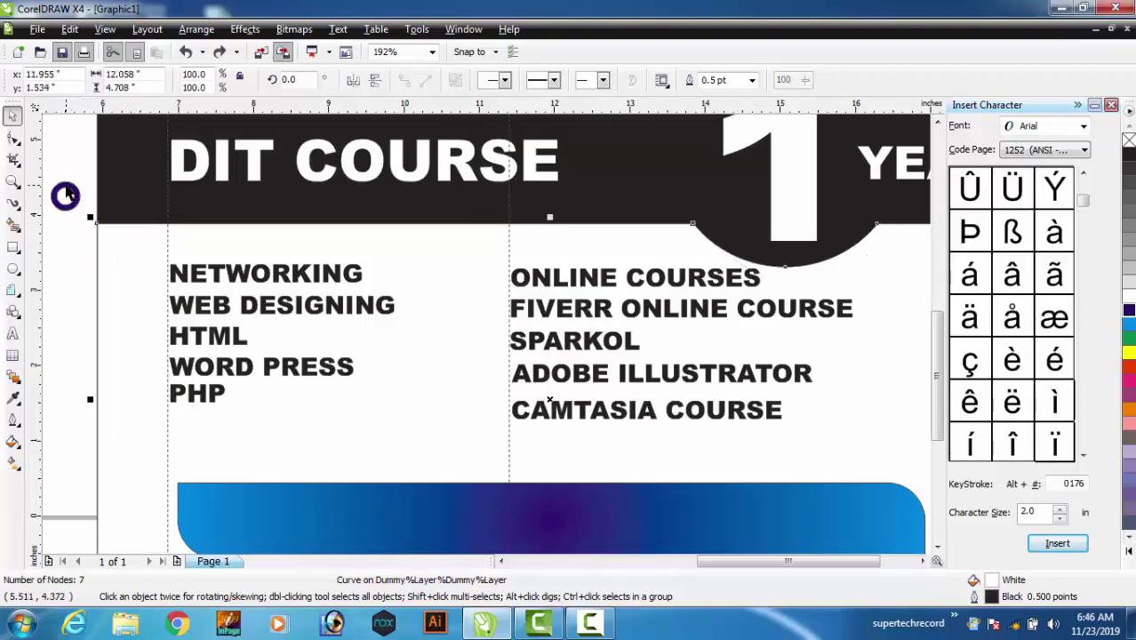
click(67, 195)
click(65, 196)
drag(66, 196, 148, 273)
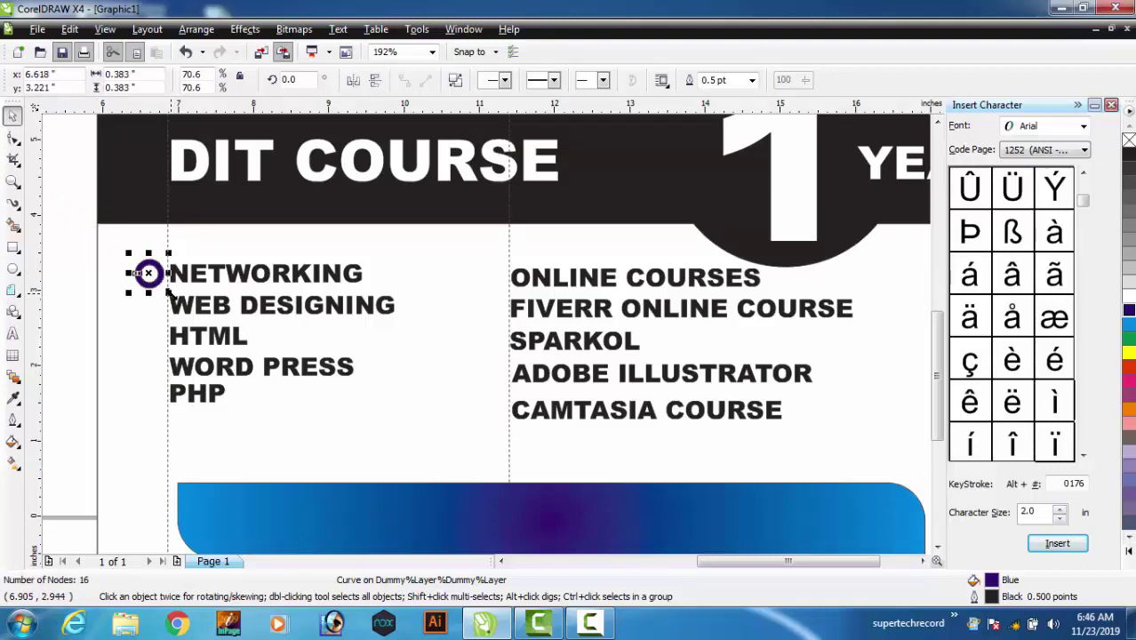
Shrink the ring bullet to about 0.33 inches, fit it against NETWORKING and copy it down the first topic column
drag(168, 291, 162, 287)
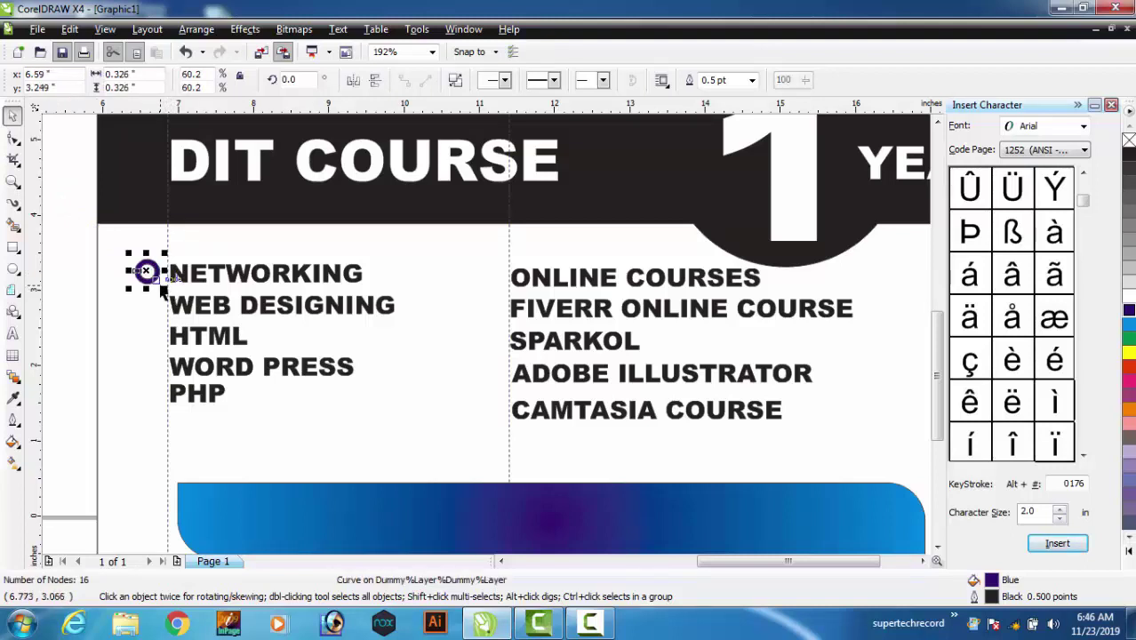
key(Right)
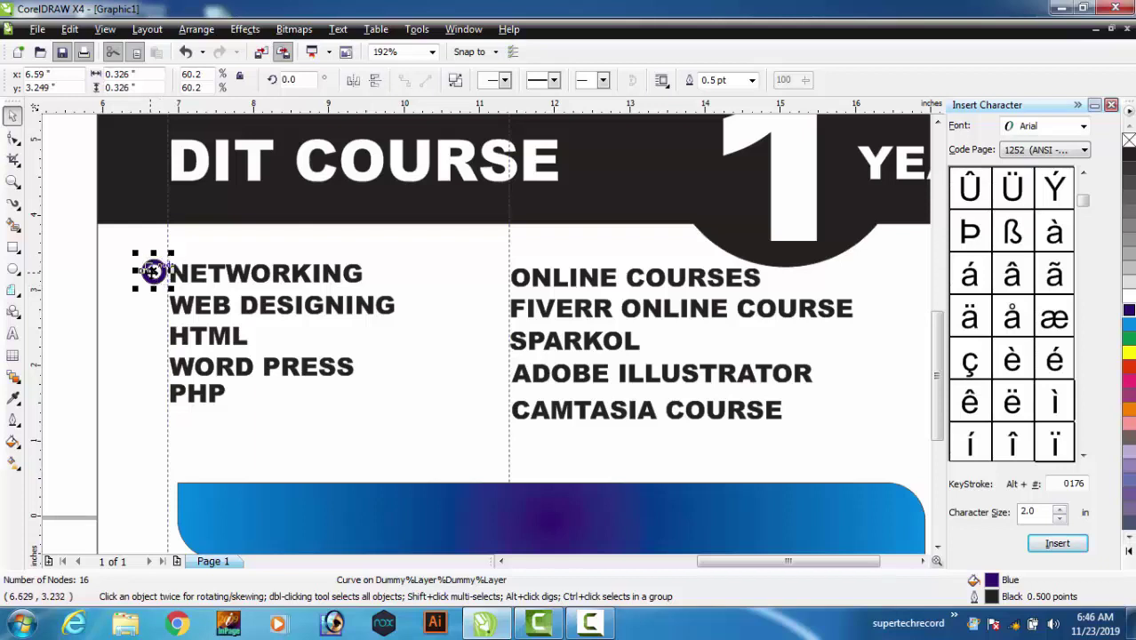
drag(153, 270, 153, 370)
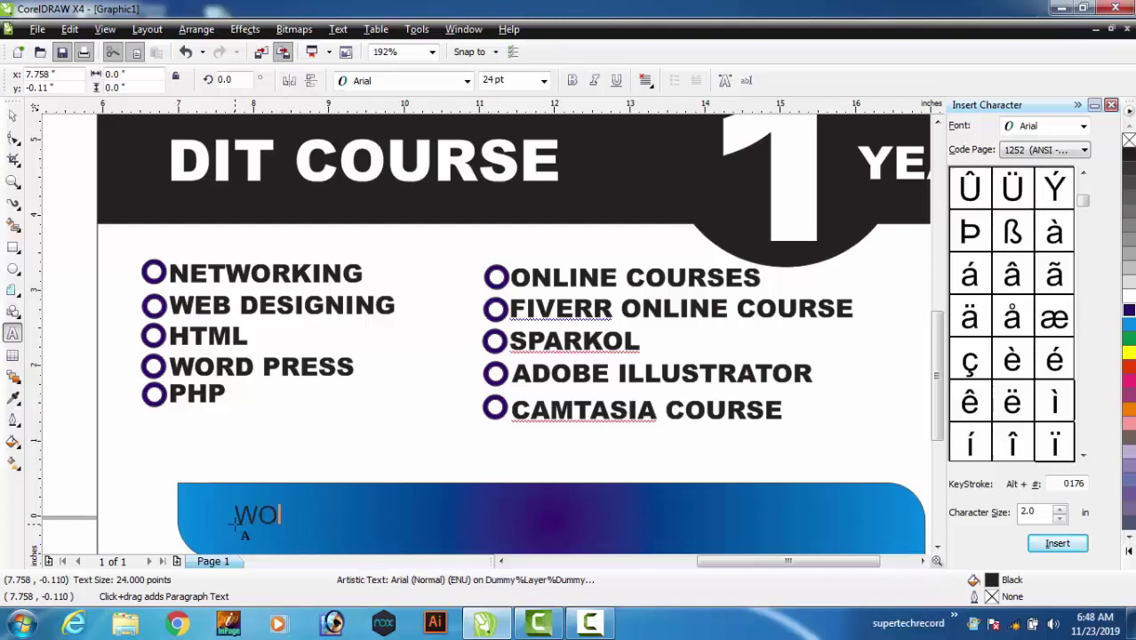
Write the training centre's street address in capitals as 24 pt artistic text on the blue gradient bar
text(MEN UN)
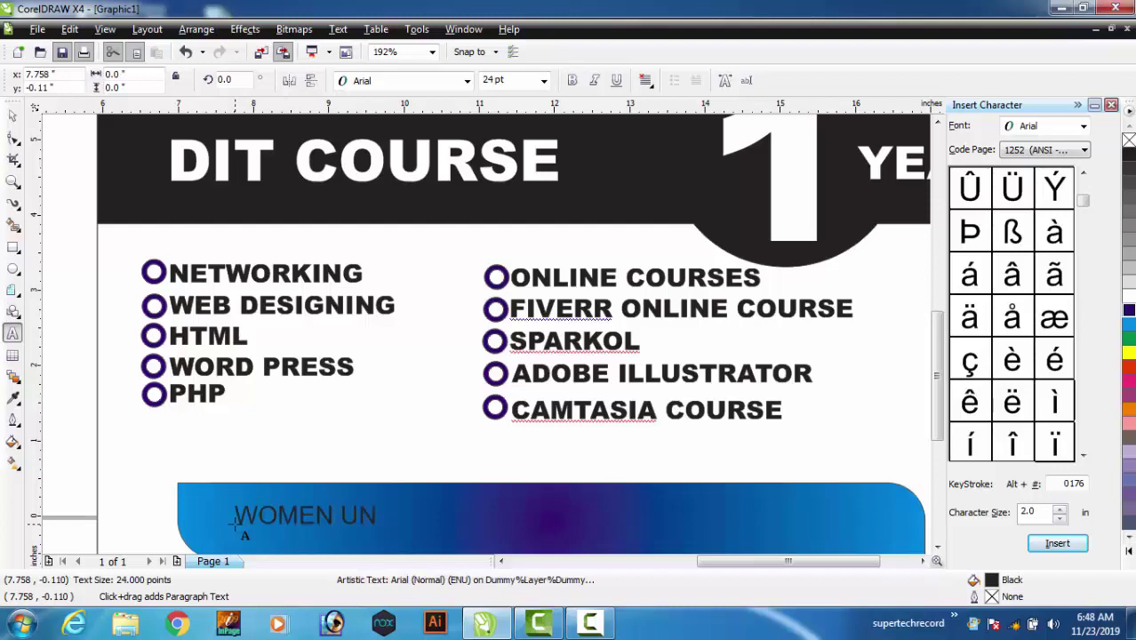
text(IVERSITY RO)
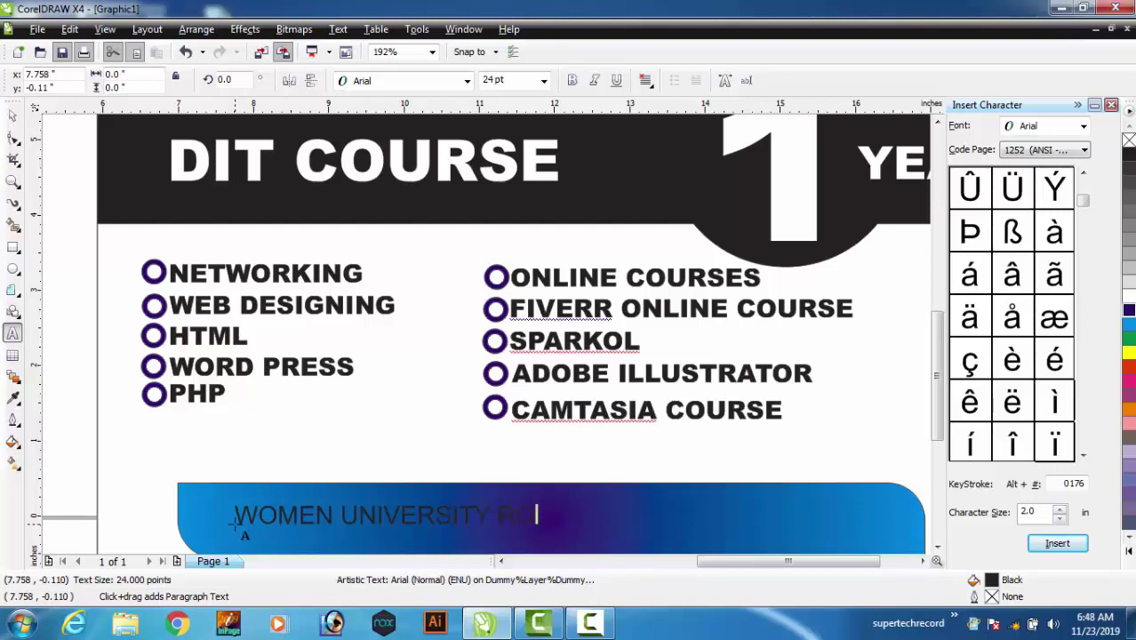
text(AD GAGH AZAD)
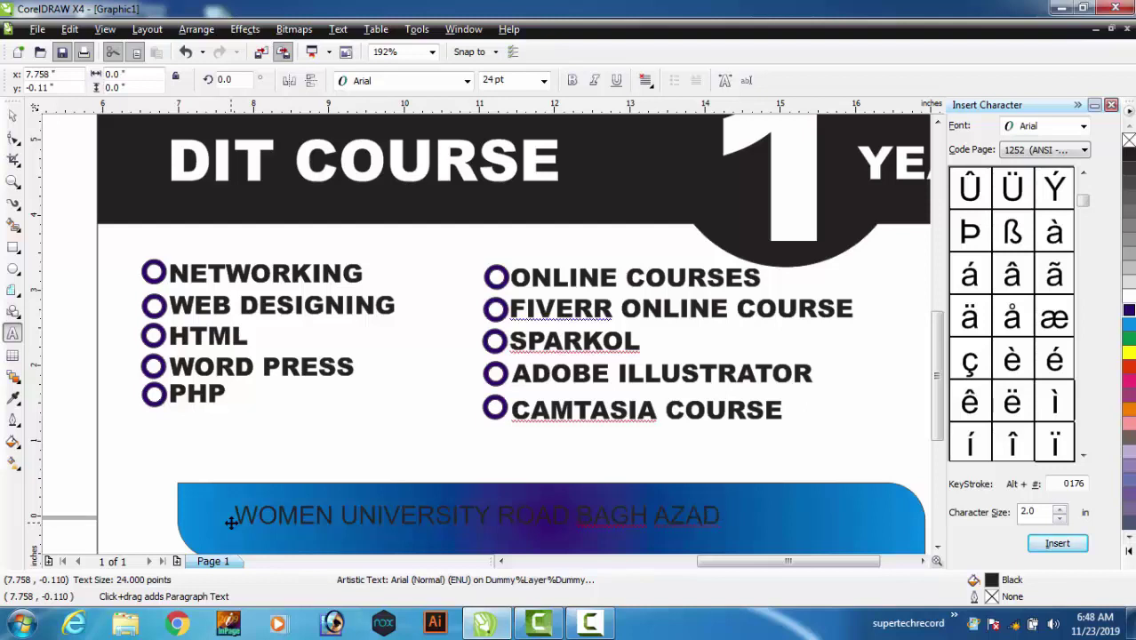
text( KASHMIR)
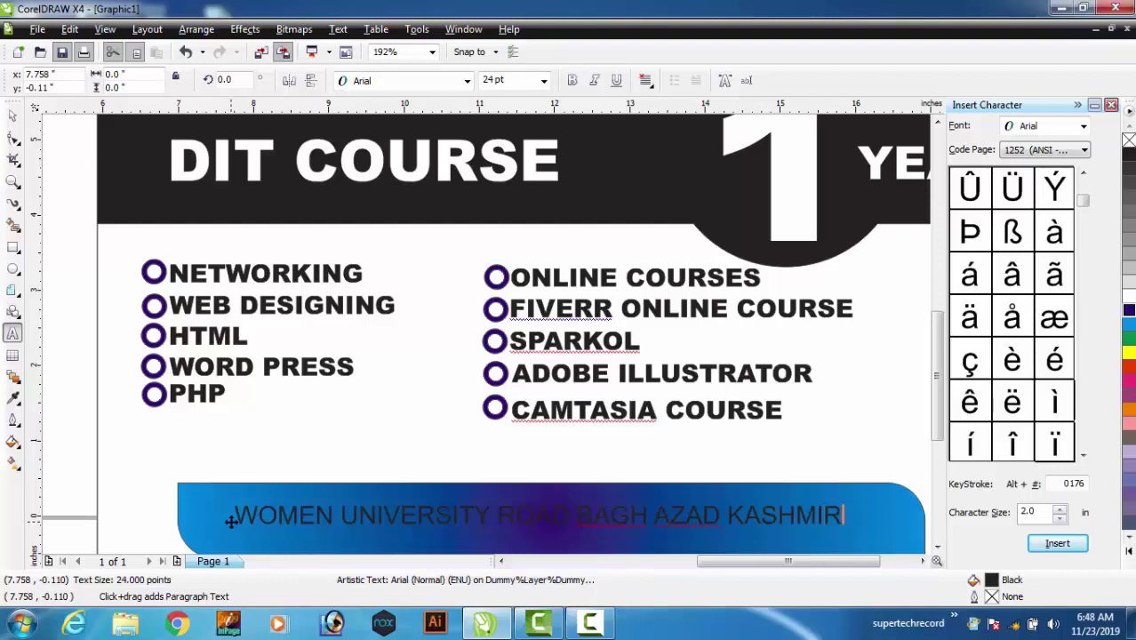
click(14, 119)
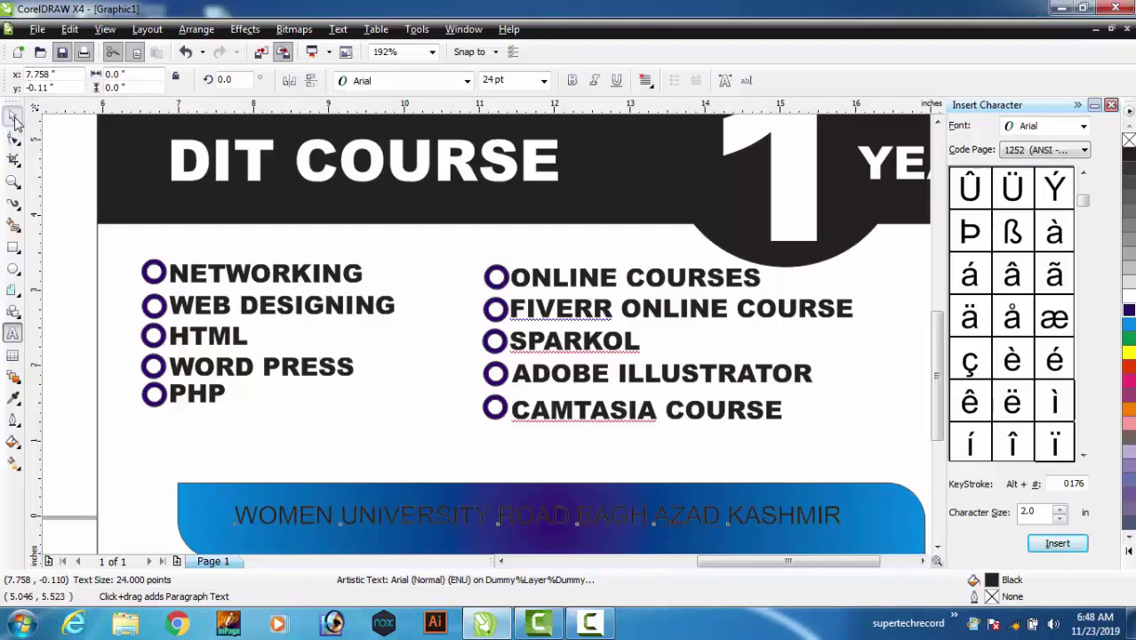
Set the address text on the blue bar to Arial Black and nudge it into the bar's horizontal centre
click(467, 80)
mouse_move(427, 220)
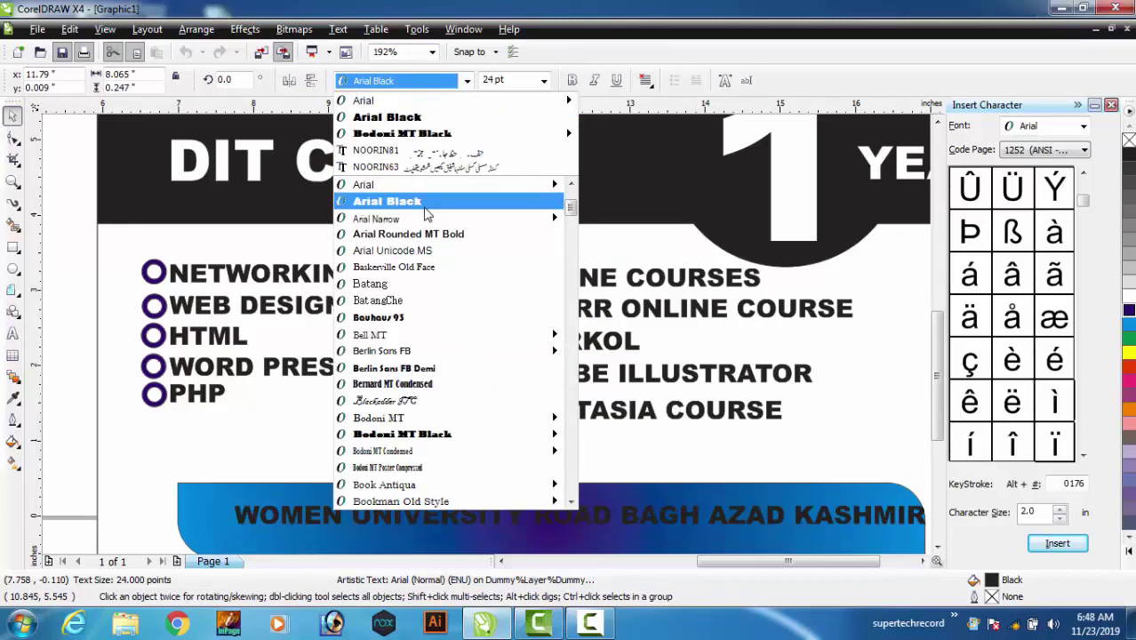
click(418, 201)
key(Left)
key(Left)
key(Left)
key(Left)
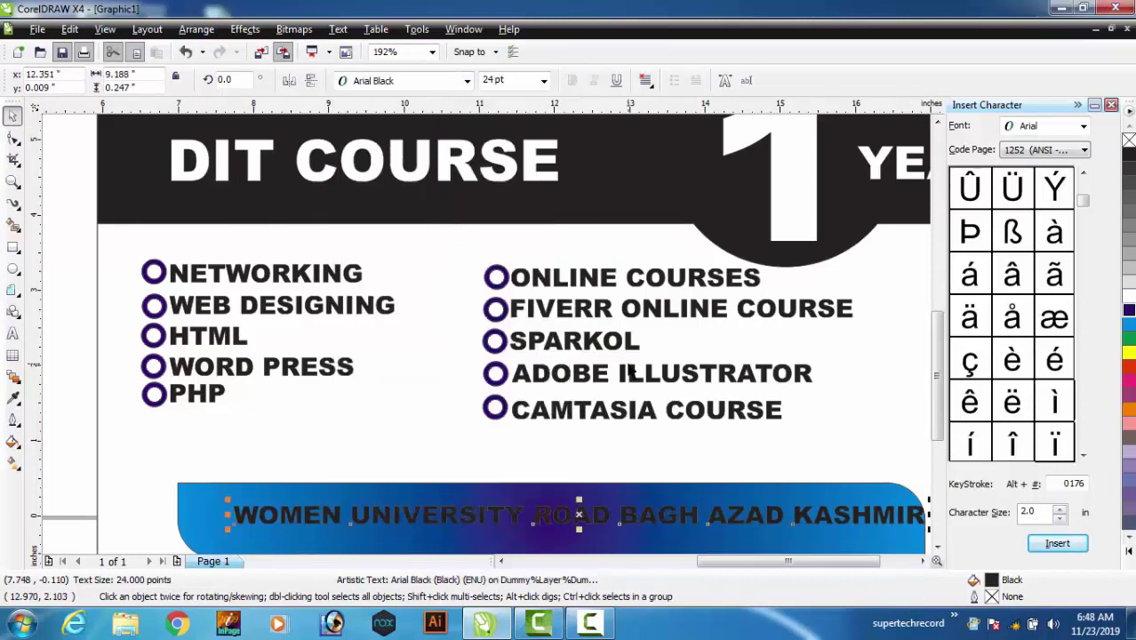
key(Down)
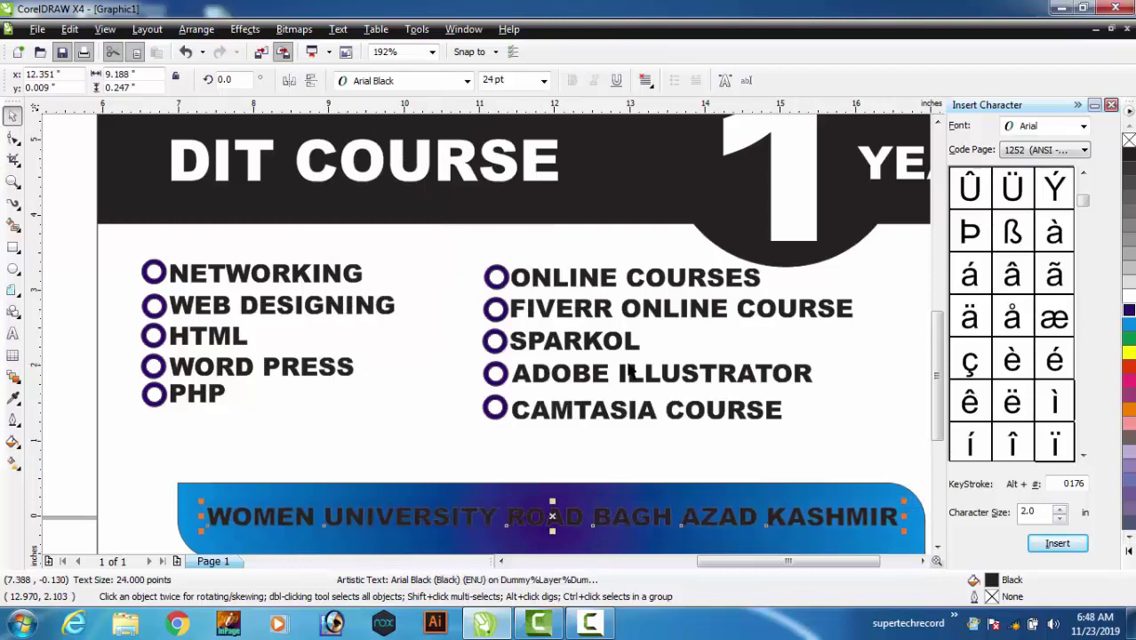
Fill the address text white and nudge it slightly down on the blue bar
click(1130, 310)
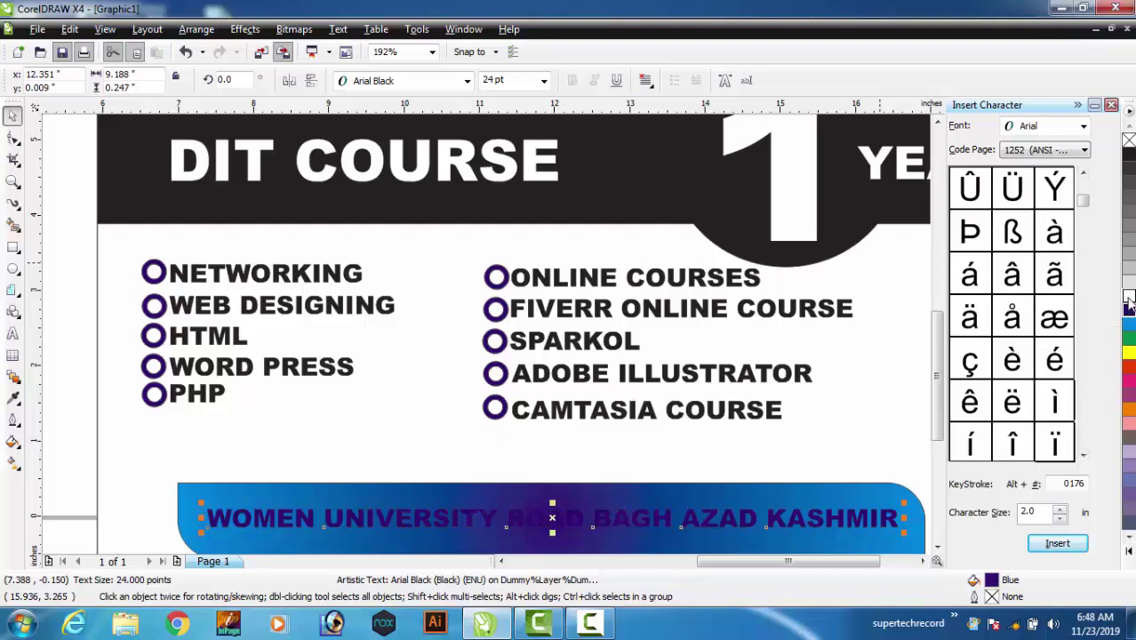
click(1130, 304)
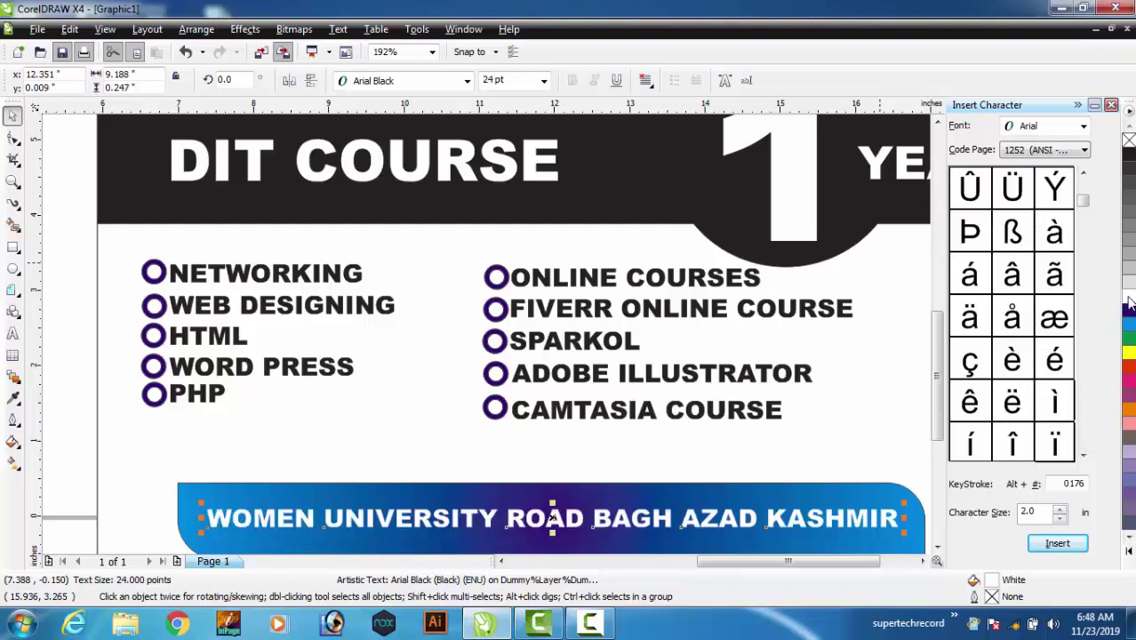
key(Down)
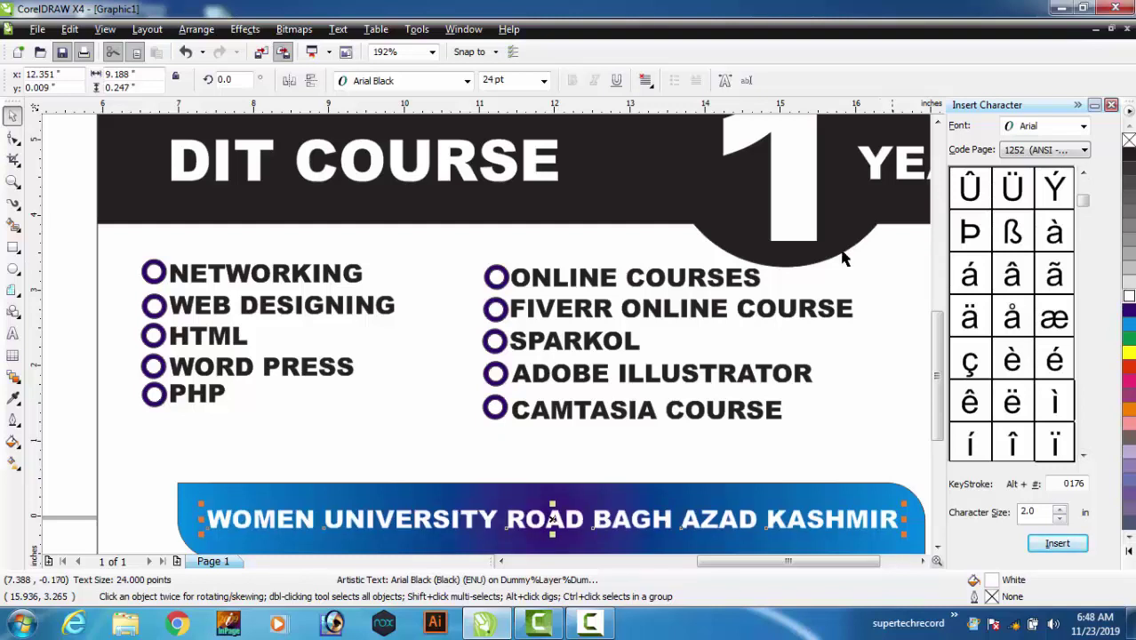
Add the text CENTER BAGH AZAD KASHMIR in 24 pt Arial Black on the yellow-orange header, leaving room before it for a logo
click(938, 125)
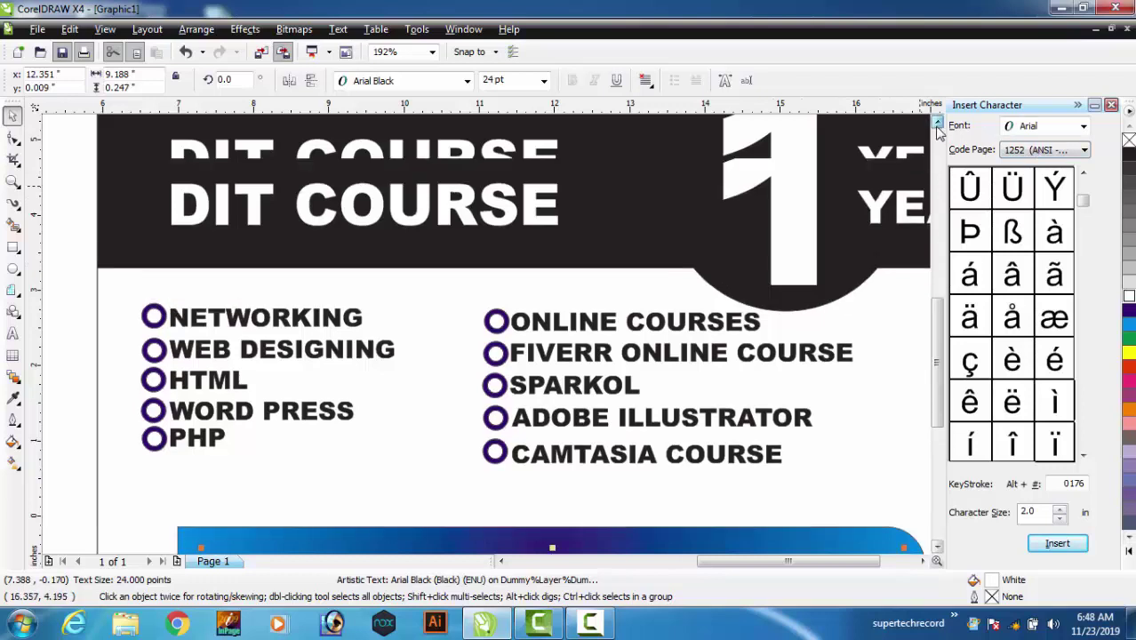
click(939, 125)
click(938, 124)
click(938, 124)
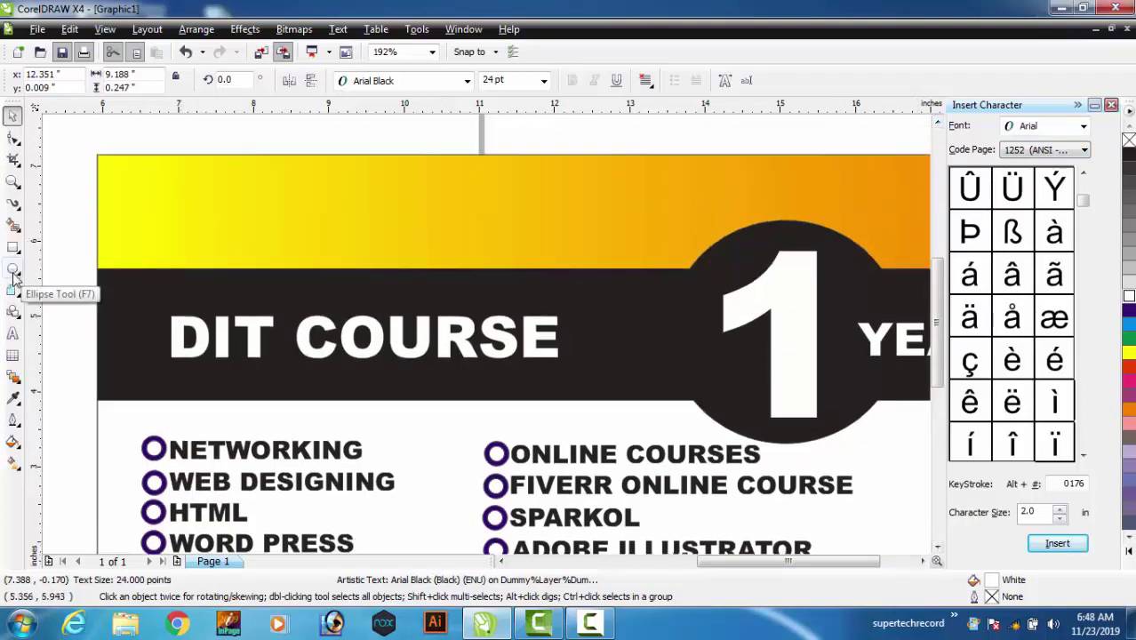
click(13, 334)
click(170, 215)
text(CENTER BAGH AZAD KASHMIR)
key(ctrl+space)
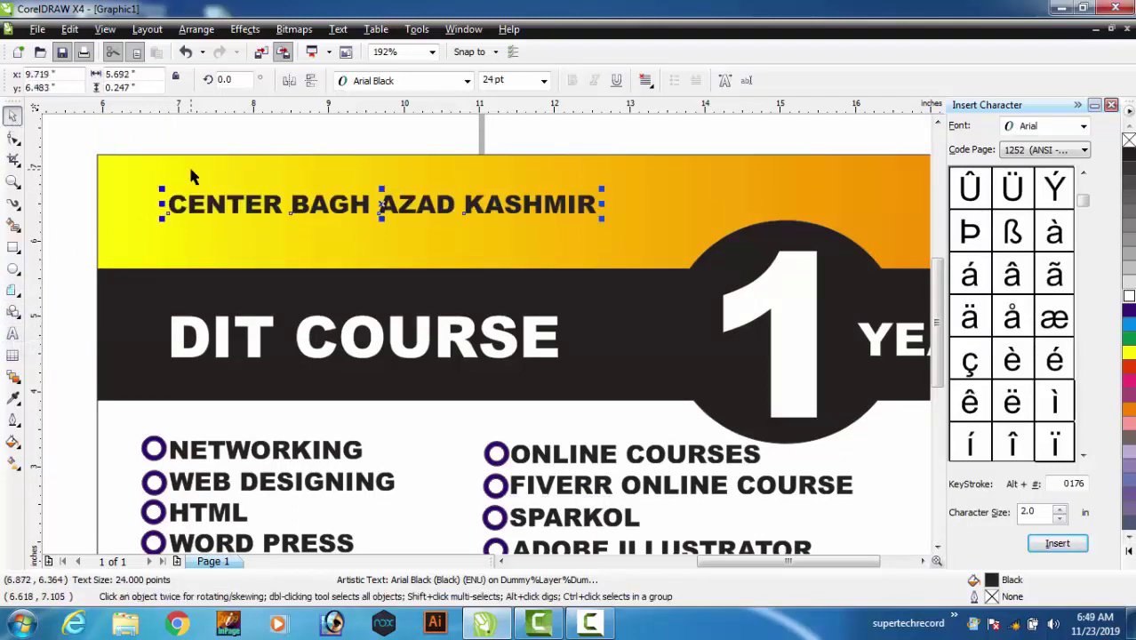
drag(381, 205, 581, 207)
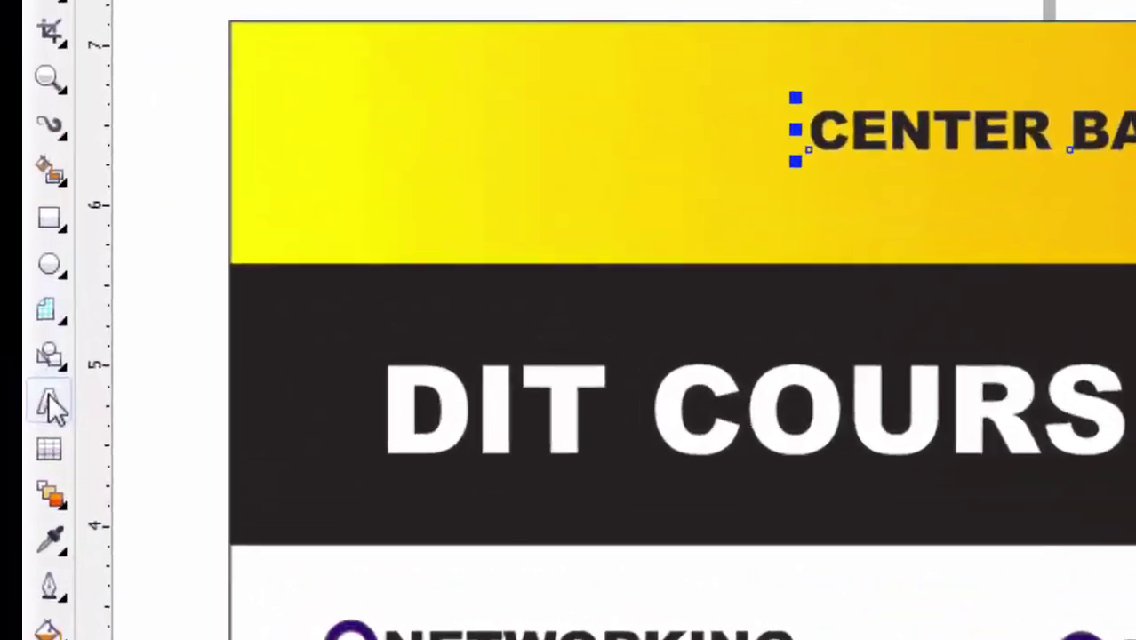
Add the text STC at the yellow end of the header, enlarge it to about 82 pt and fit it inside the header
click(12, 334)
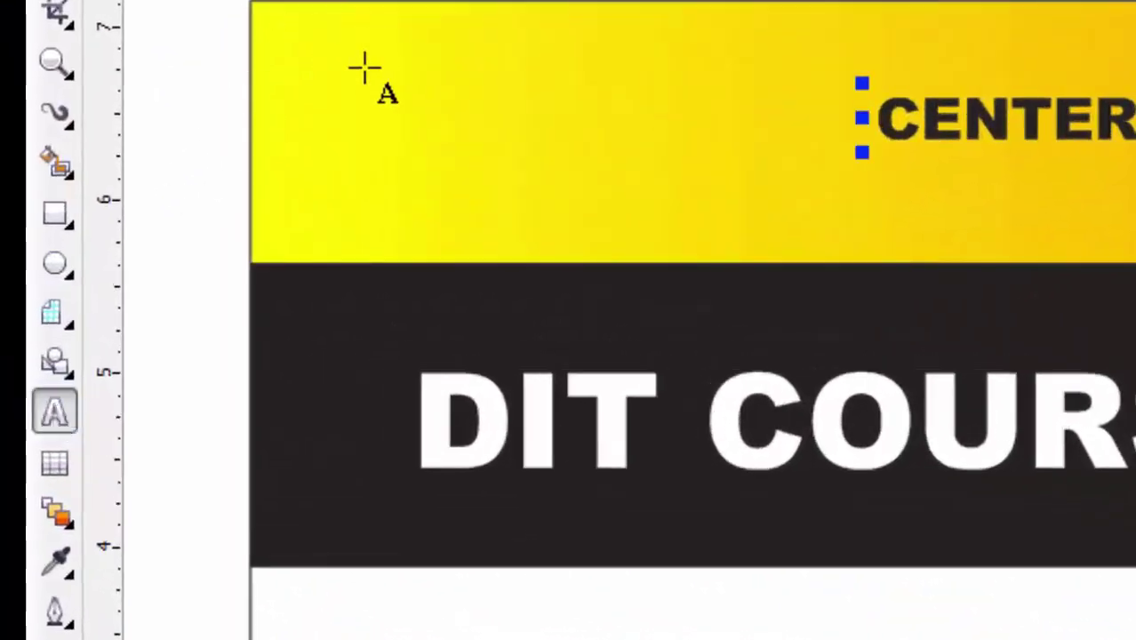
click(345, 88)
text(STC)
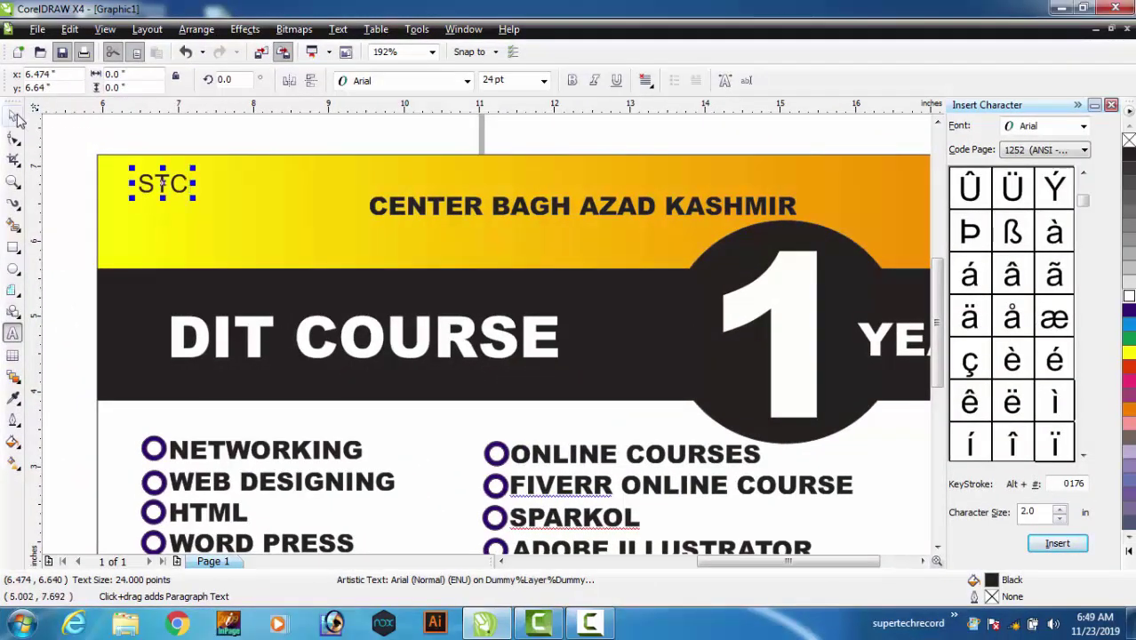
click(12, 116)
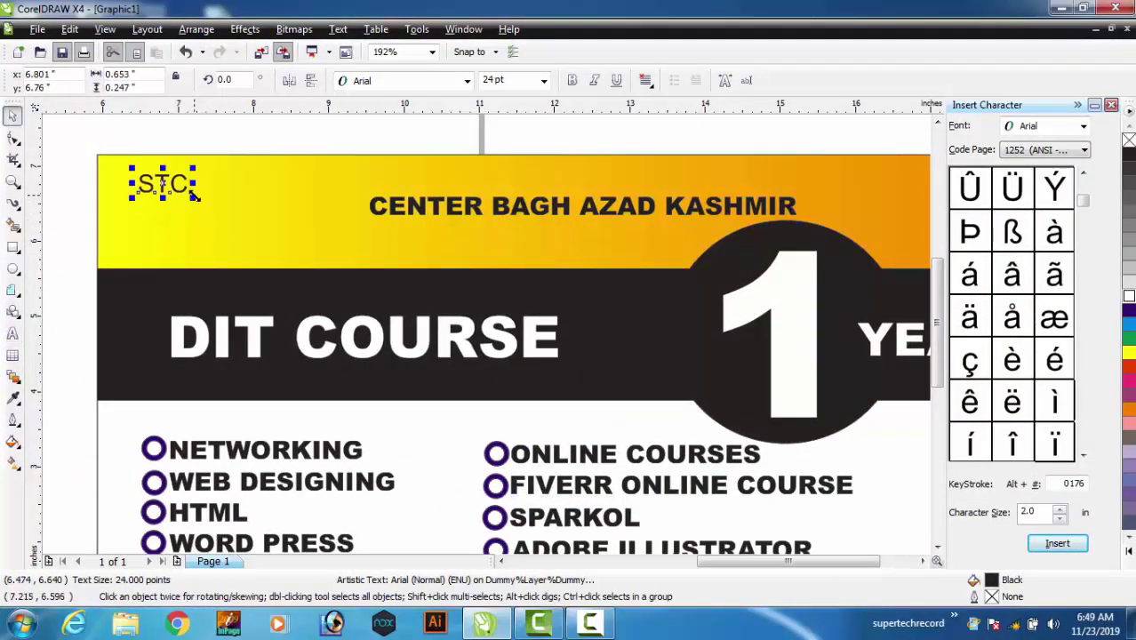
drag(194, 196, 251, 345)
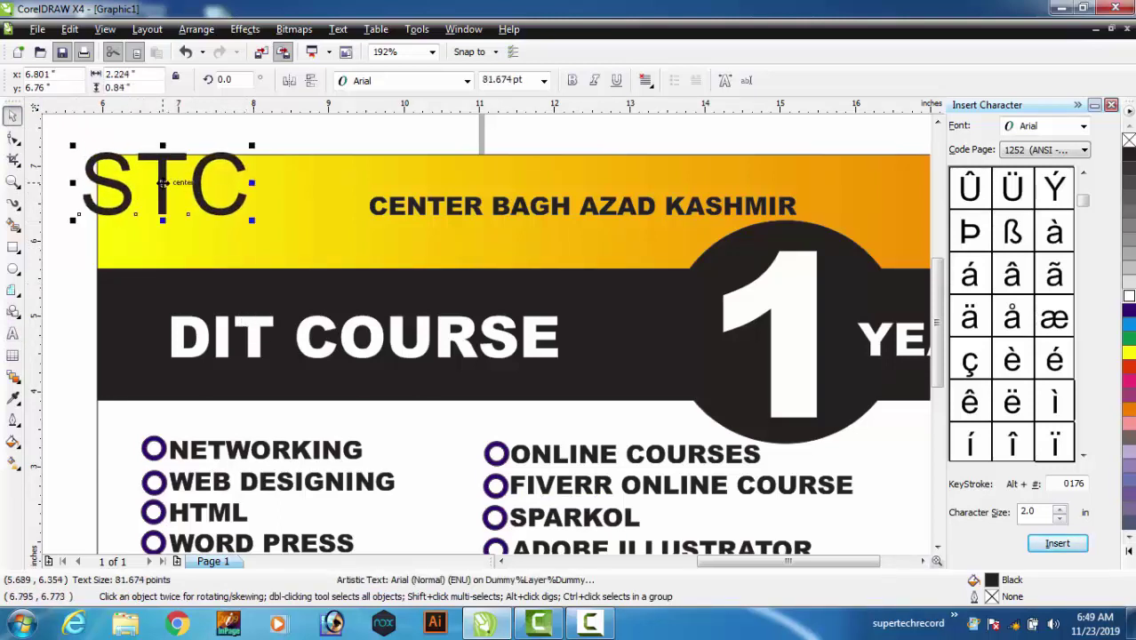
drag(162, 182, 217, 217)
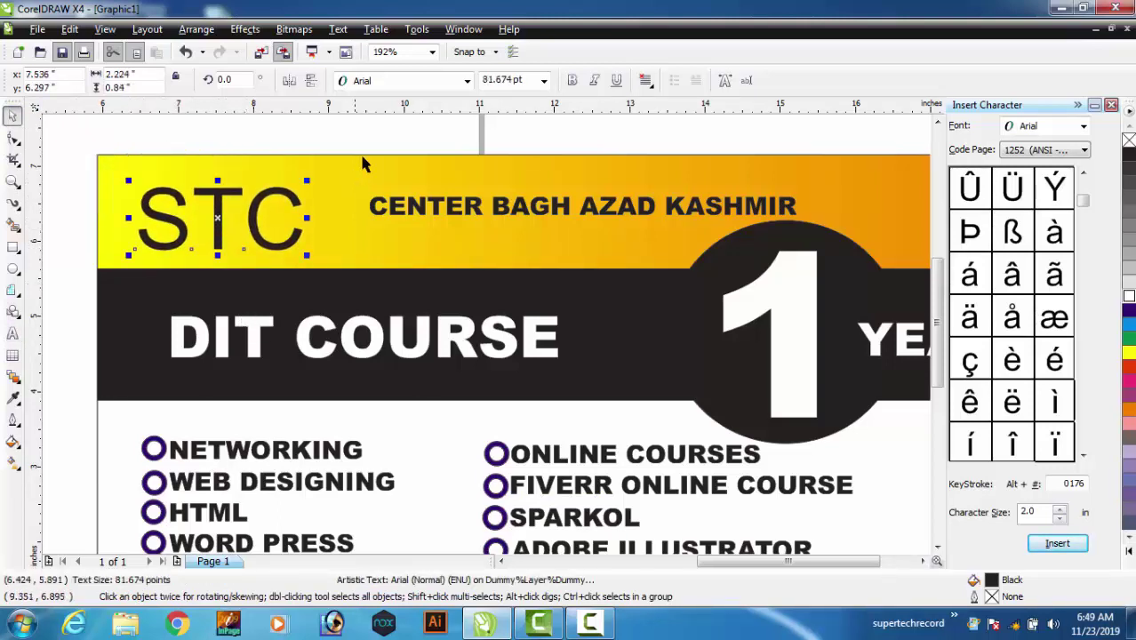
Set the STC text to Arial Black and nudge it up level with the CENTER BAGH AZAD KASHMIR text
click(467, 81)
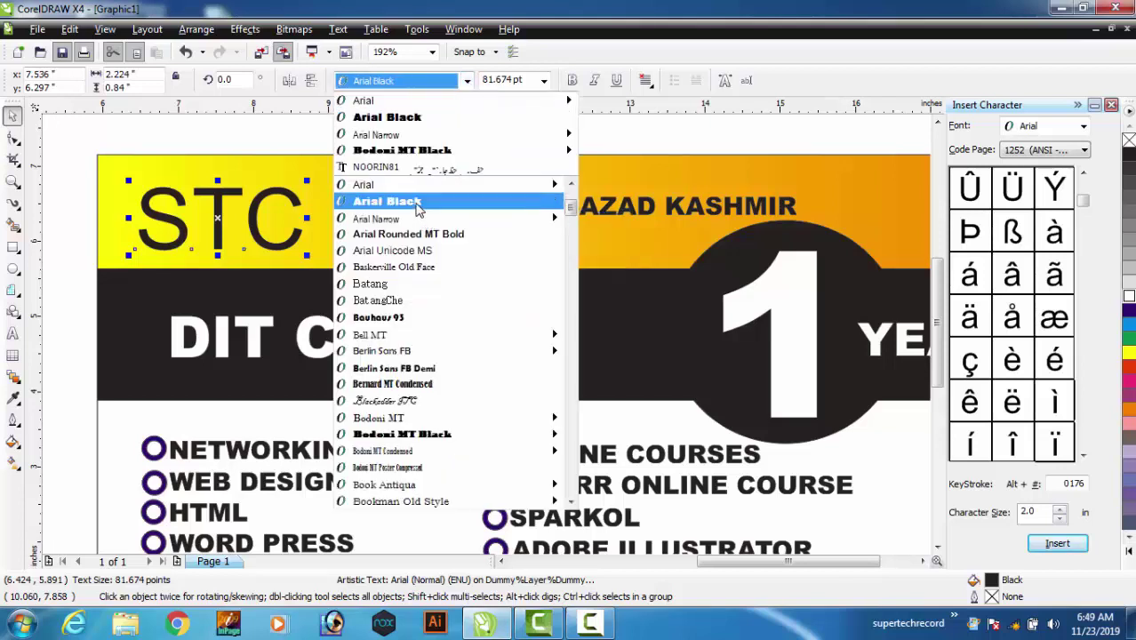
click(418, 203)
key(Up)
key(Up)
key(Up)
key(Up)
key(Up)
key(Up)
key(Up)
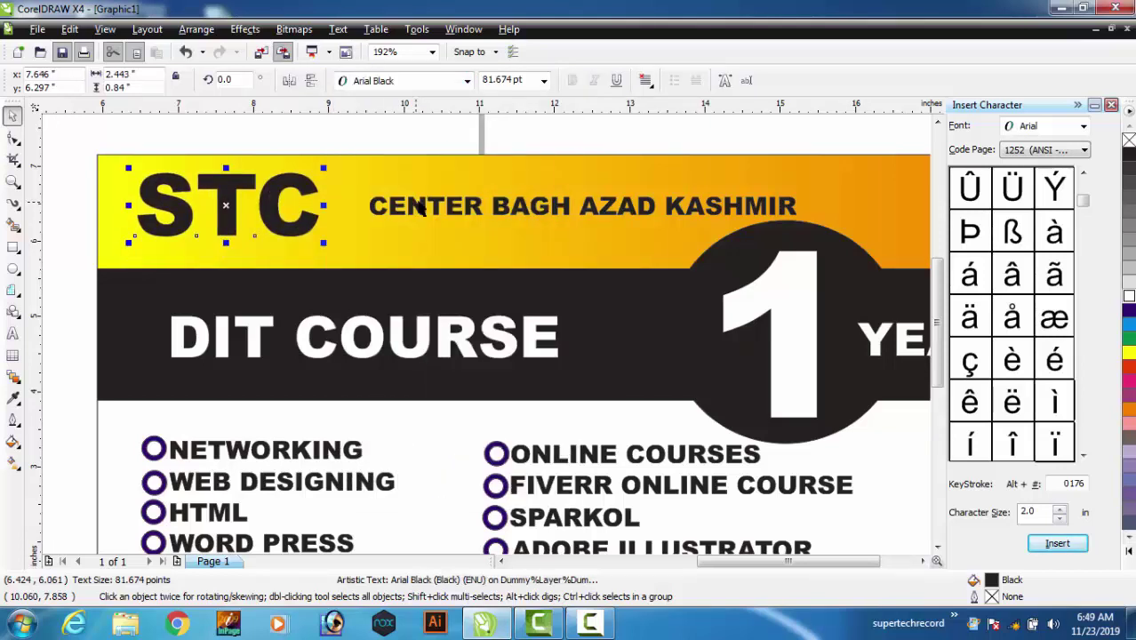
Fill the STC text white and give it a 2.0 pt black outline placed behind the fill and scaled with the image
click(1127, 301)
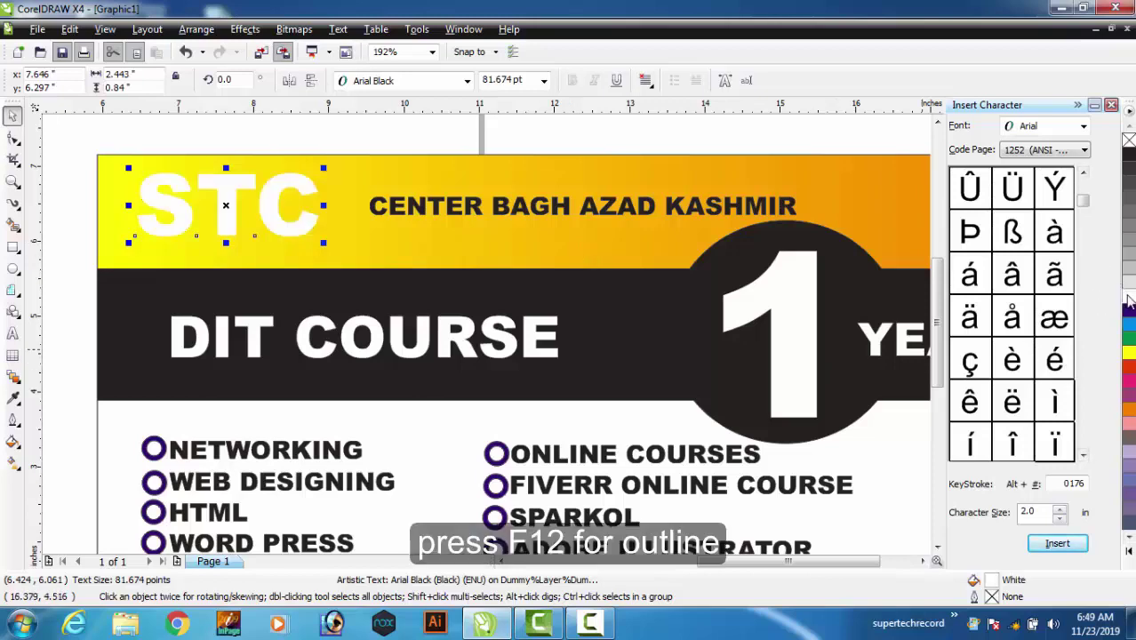
key(F12)
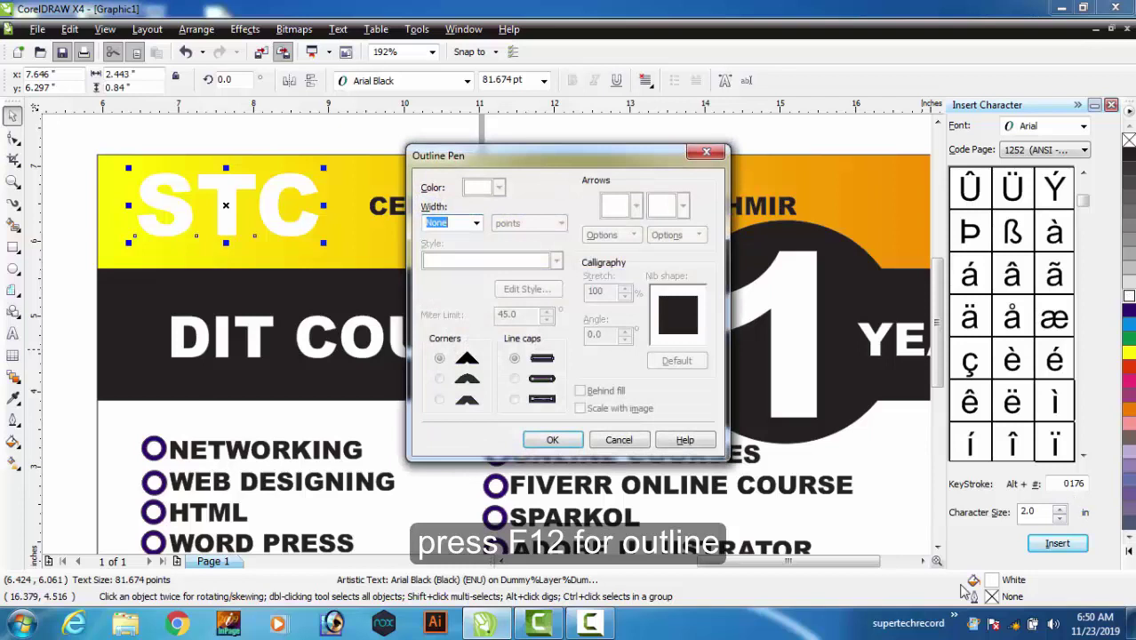
click(477, 224)
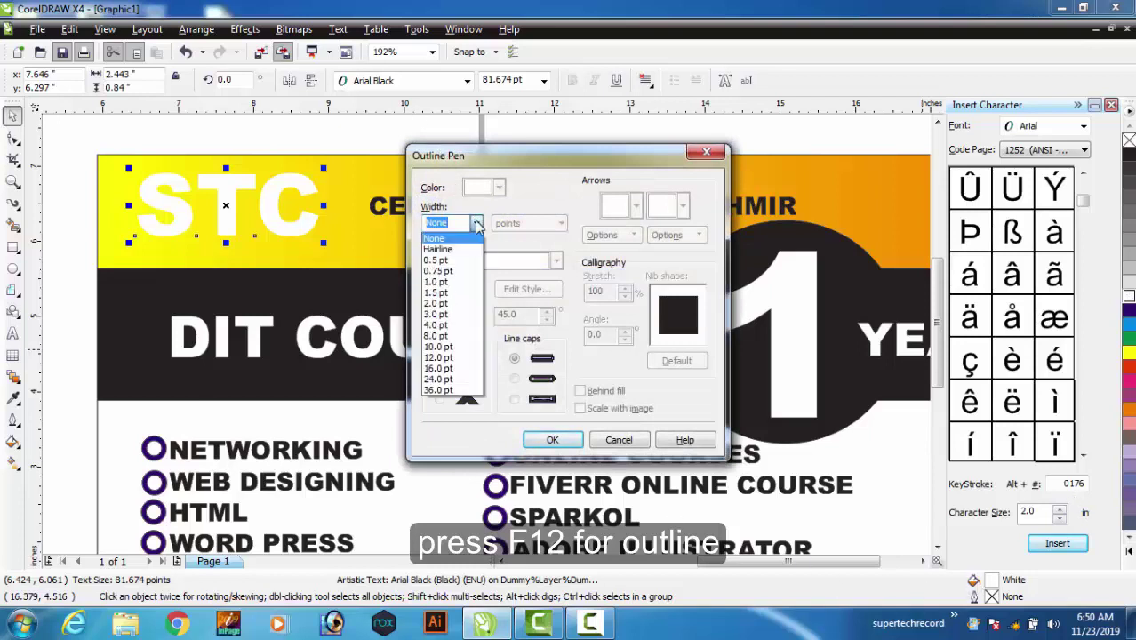
click(436, 303)
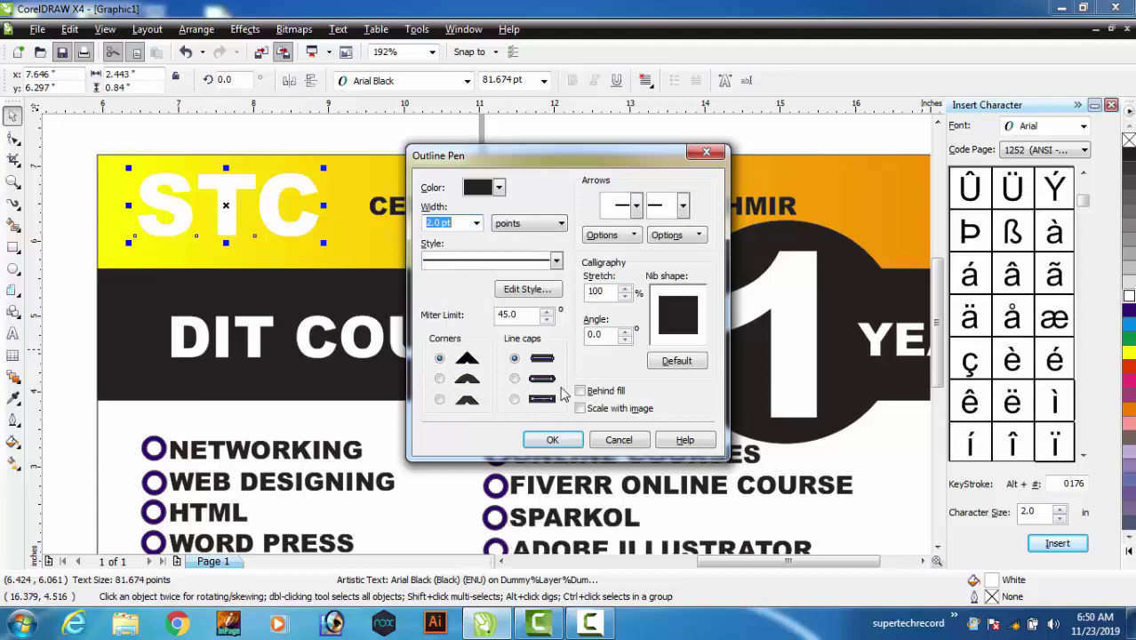
click(580, 391)
click(581, 409)
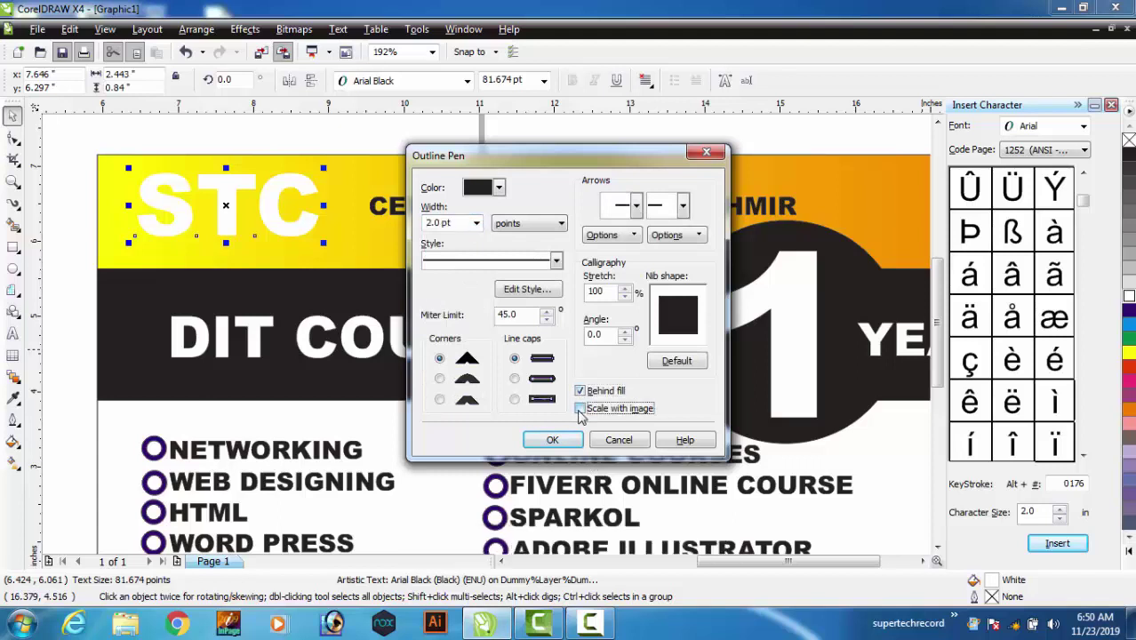
click(552, 441)
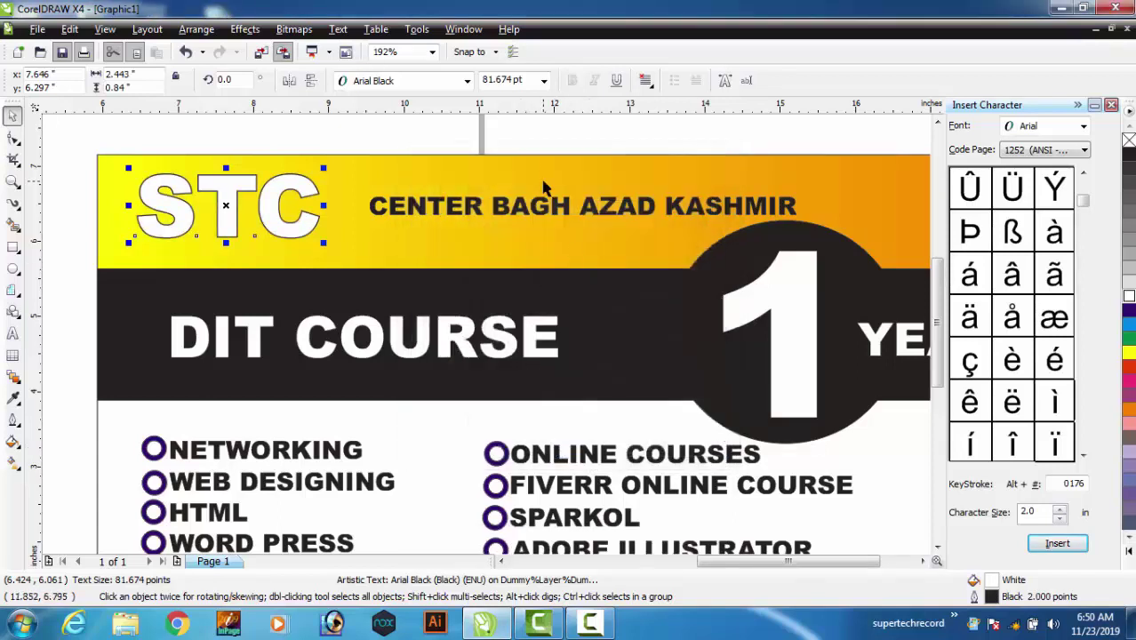
click(546, 149)
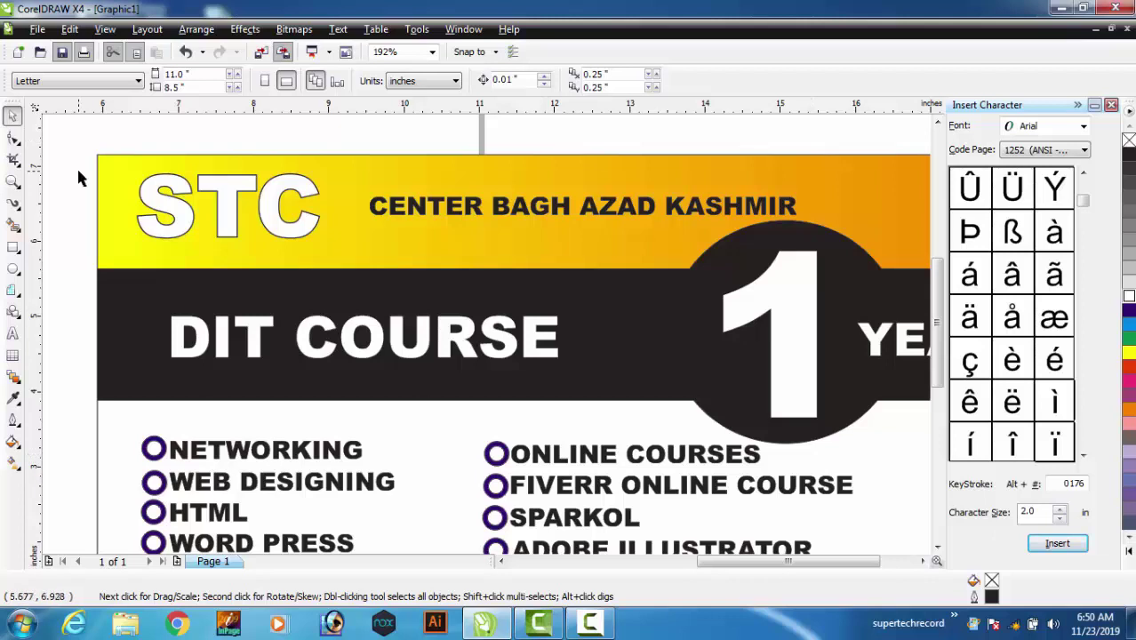
Zoom out and centre the whole advertisement in view to check its layout
click(12, 182)
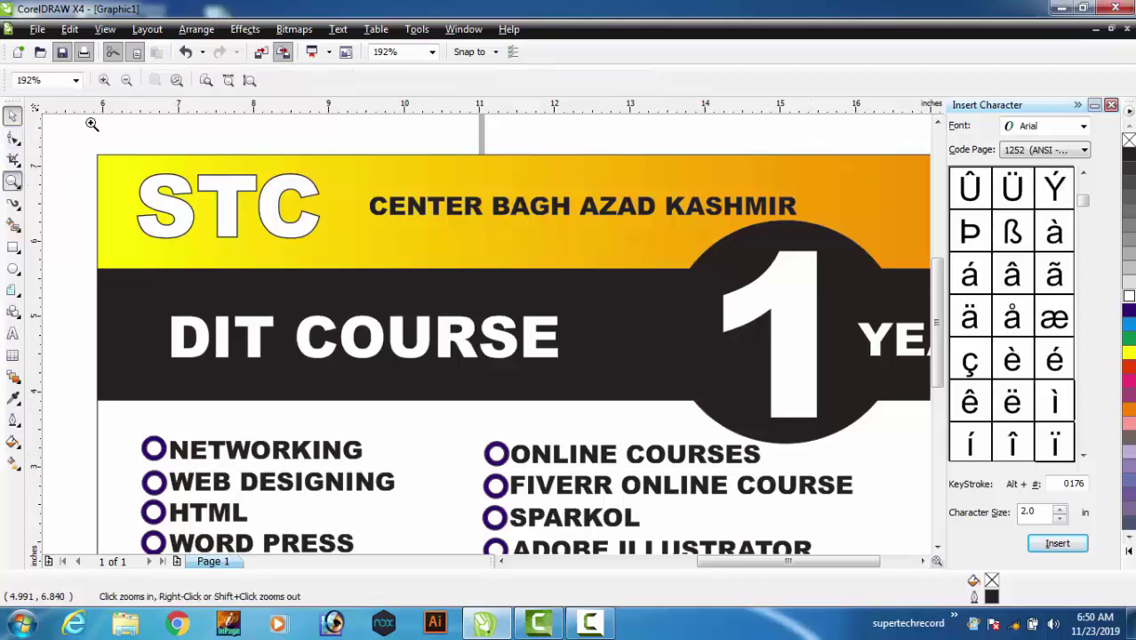
click(125, 81)
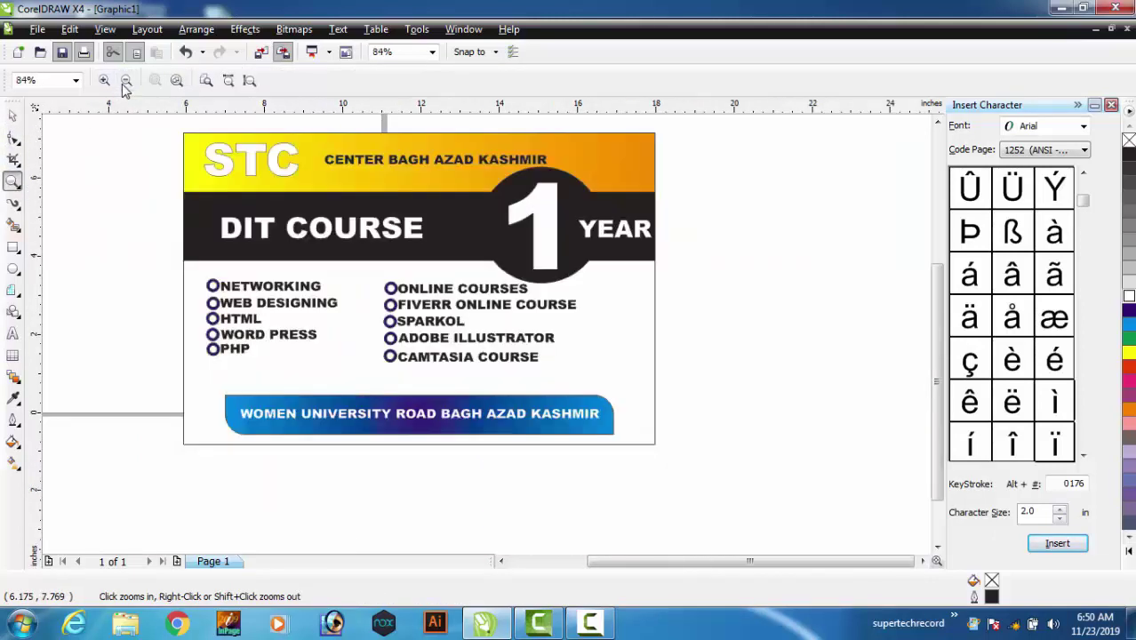
click(13, 120)
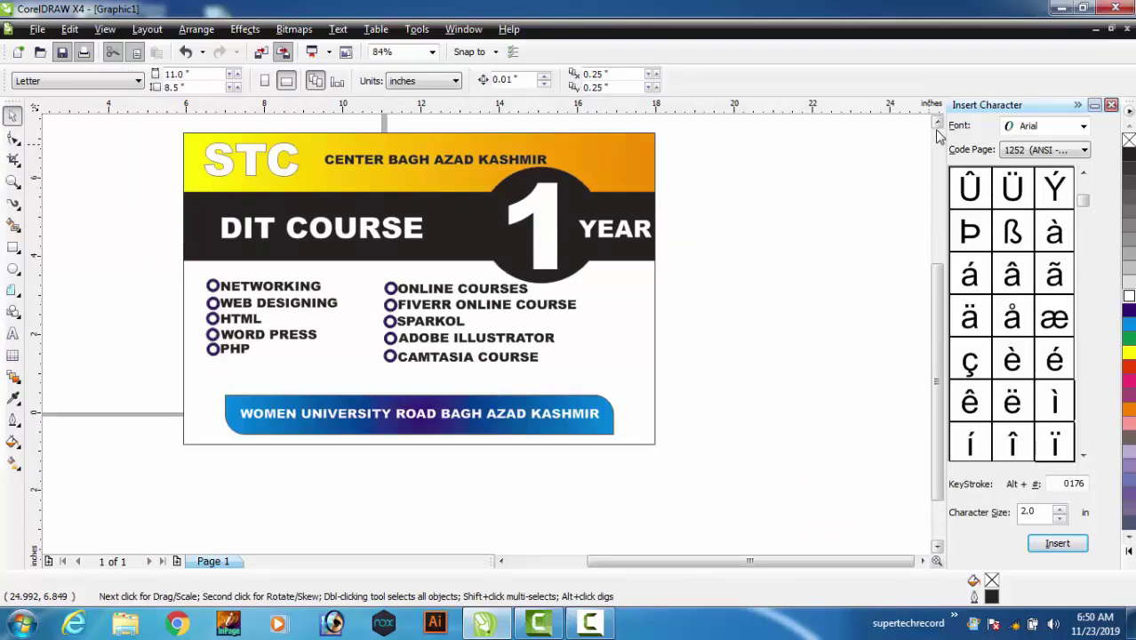
click(938, 132)
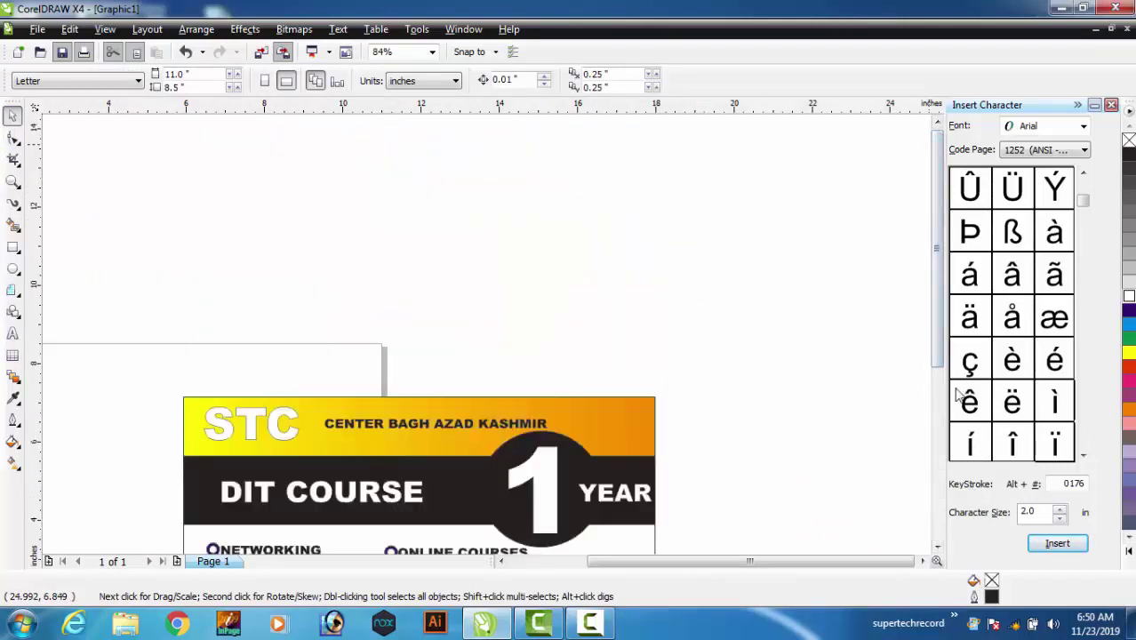
drag(945, 364, 947, 451)
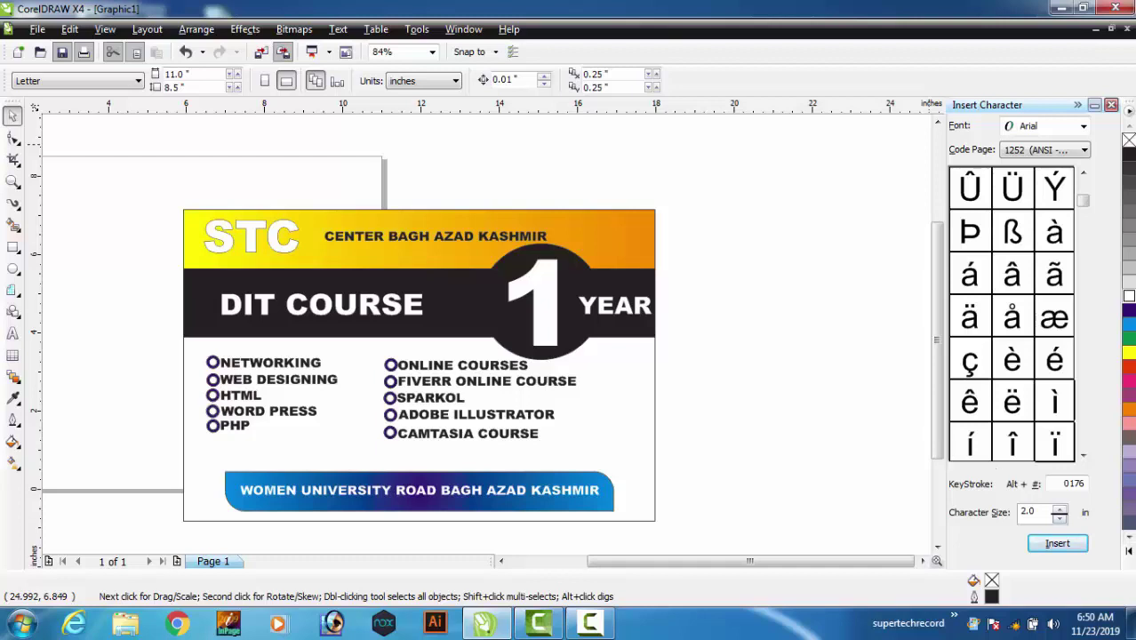
click(586, 627)
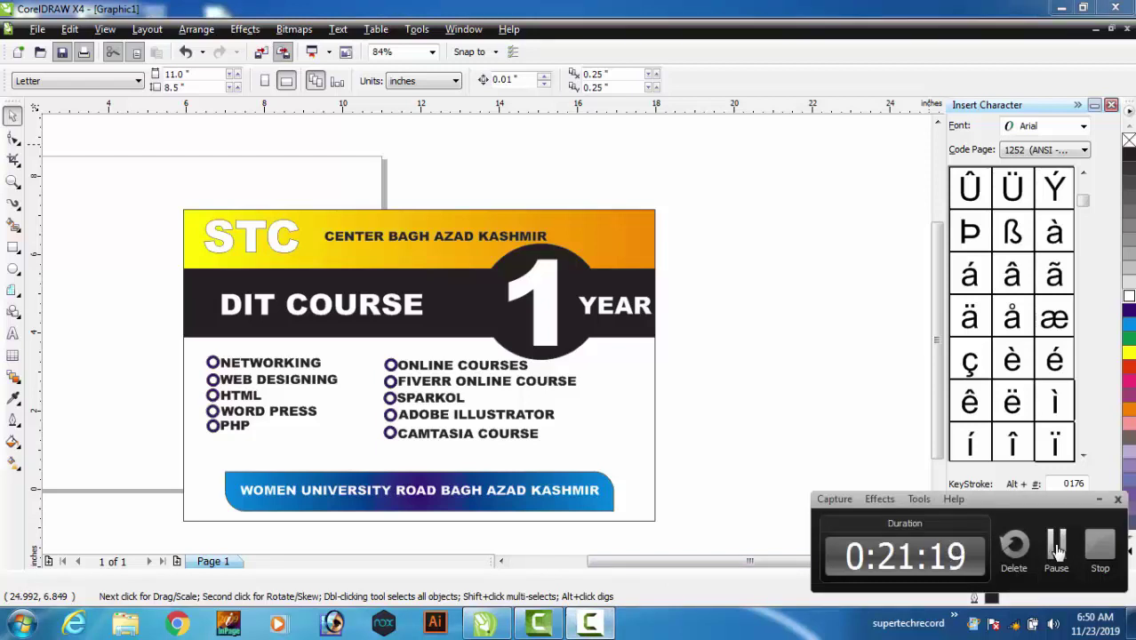
click(1058, 549)
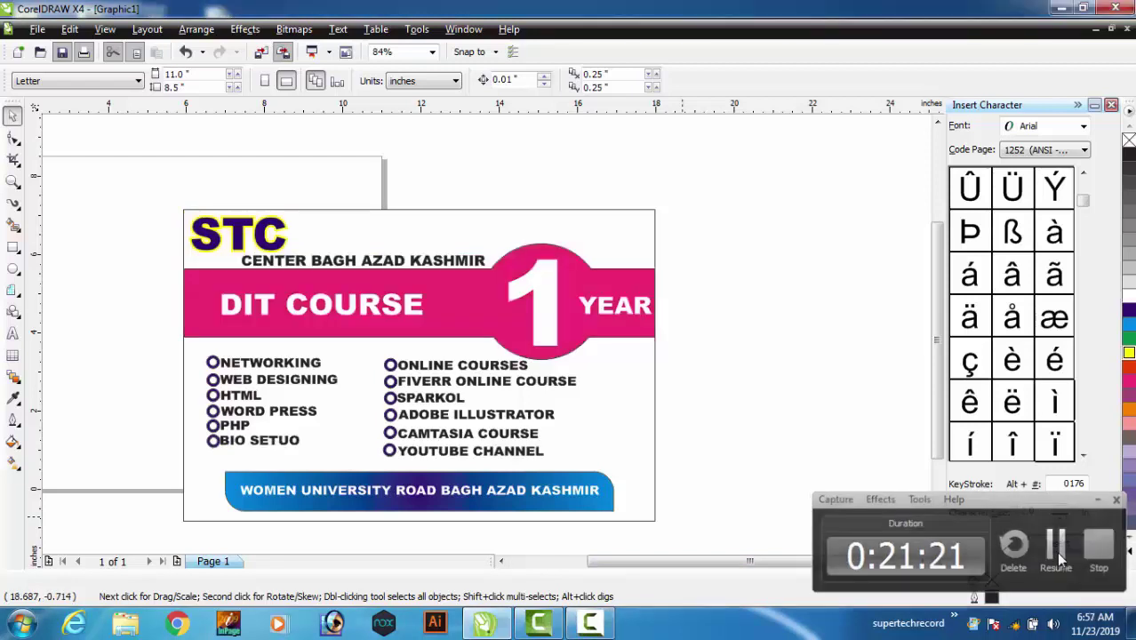
Zoom in on the whole pink-banner advertisement to review the design
click(12, 183)
drag(173, 202, 683, 485)
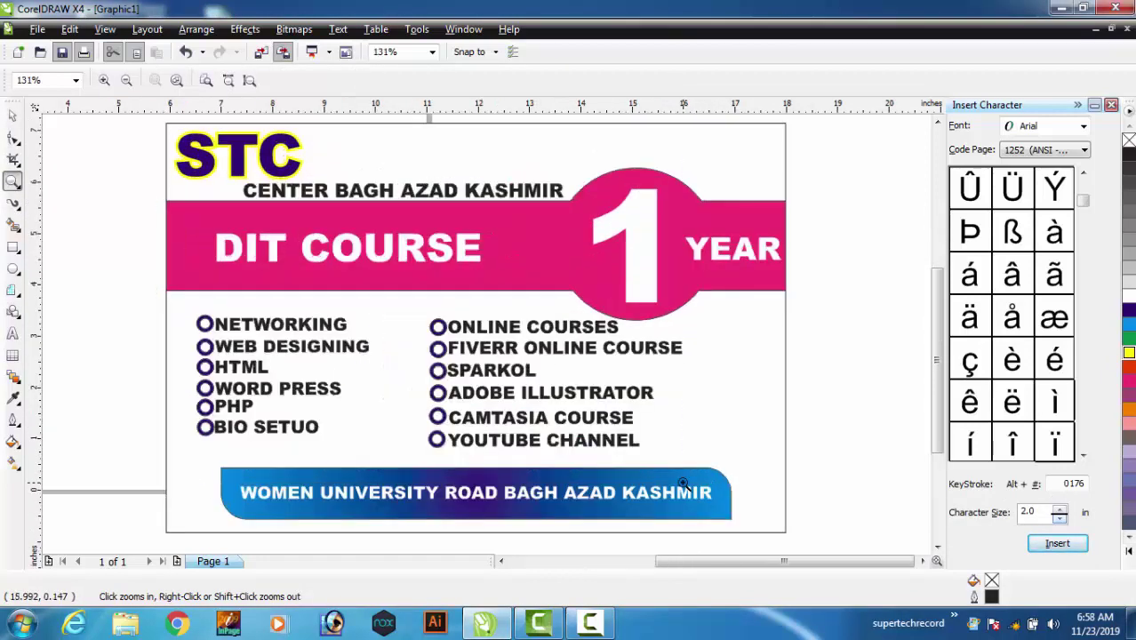